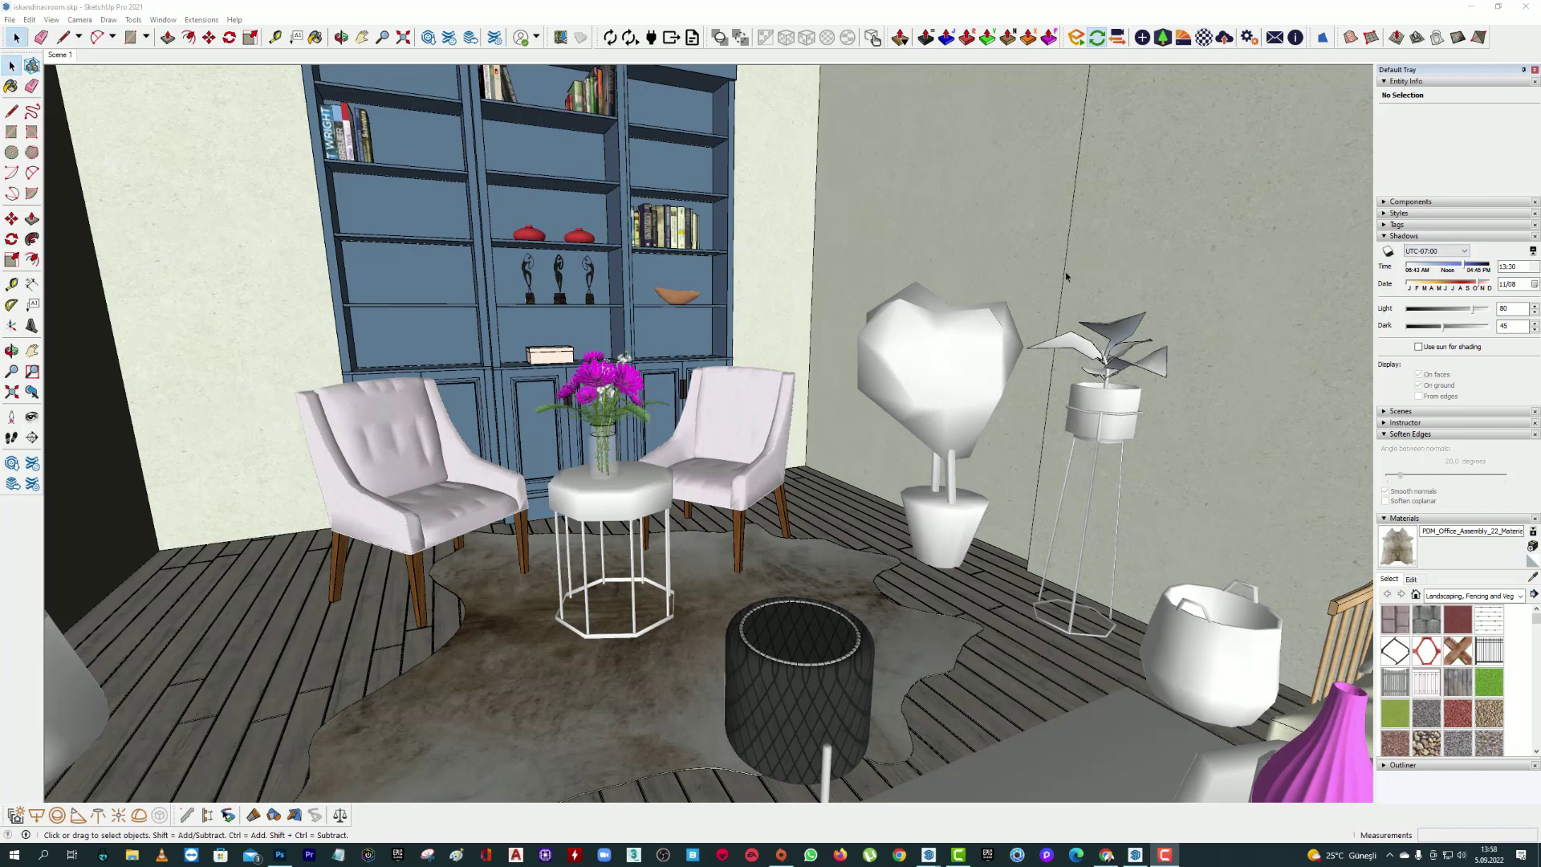
- Use Look Around to swing the view from the bookshelf, past the ceiling, to the curtained window
click(31, 418)
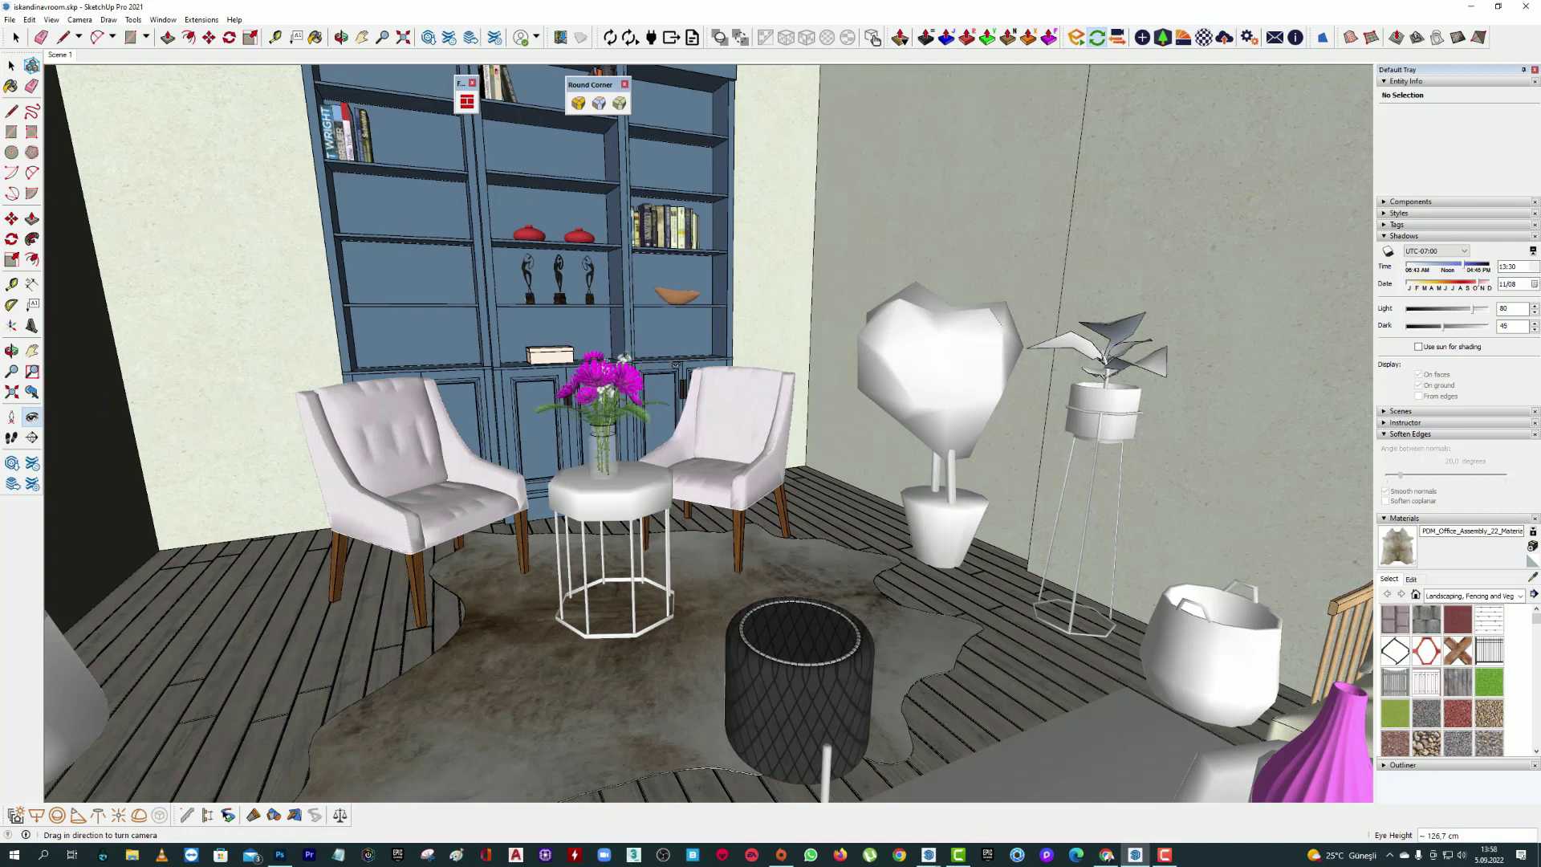
drag(675, 442, 633, 191)
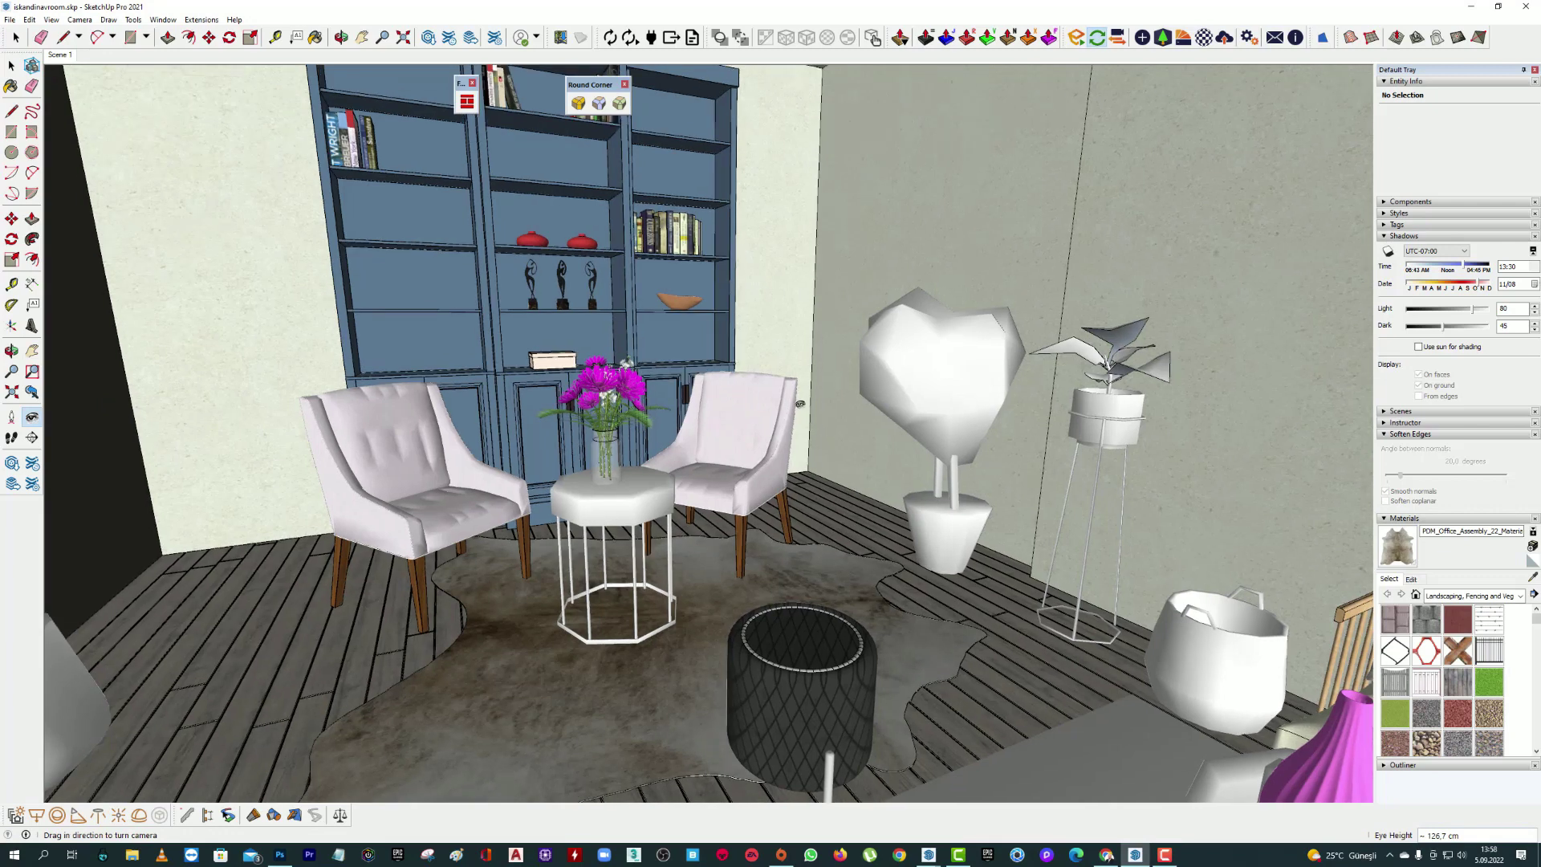
drag(514, 165, 721, 288)
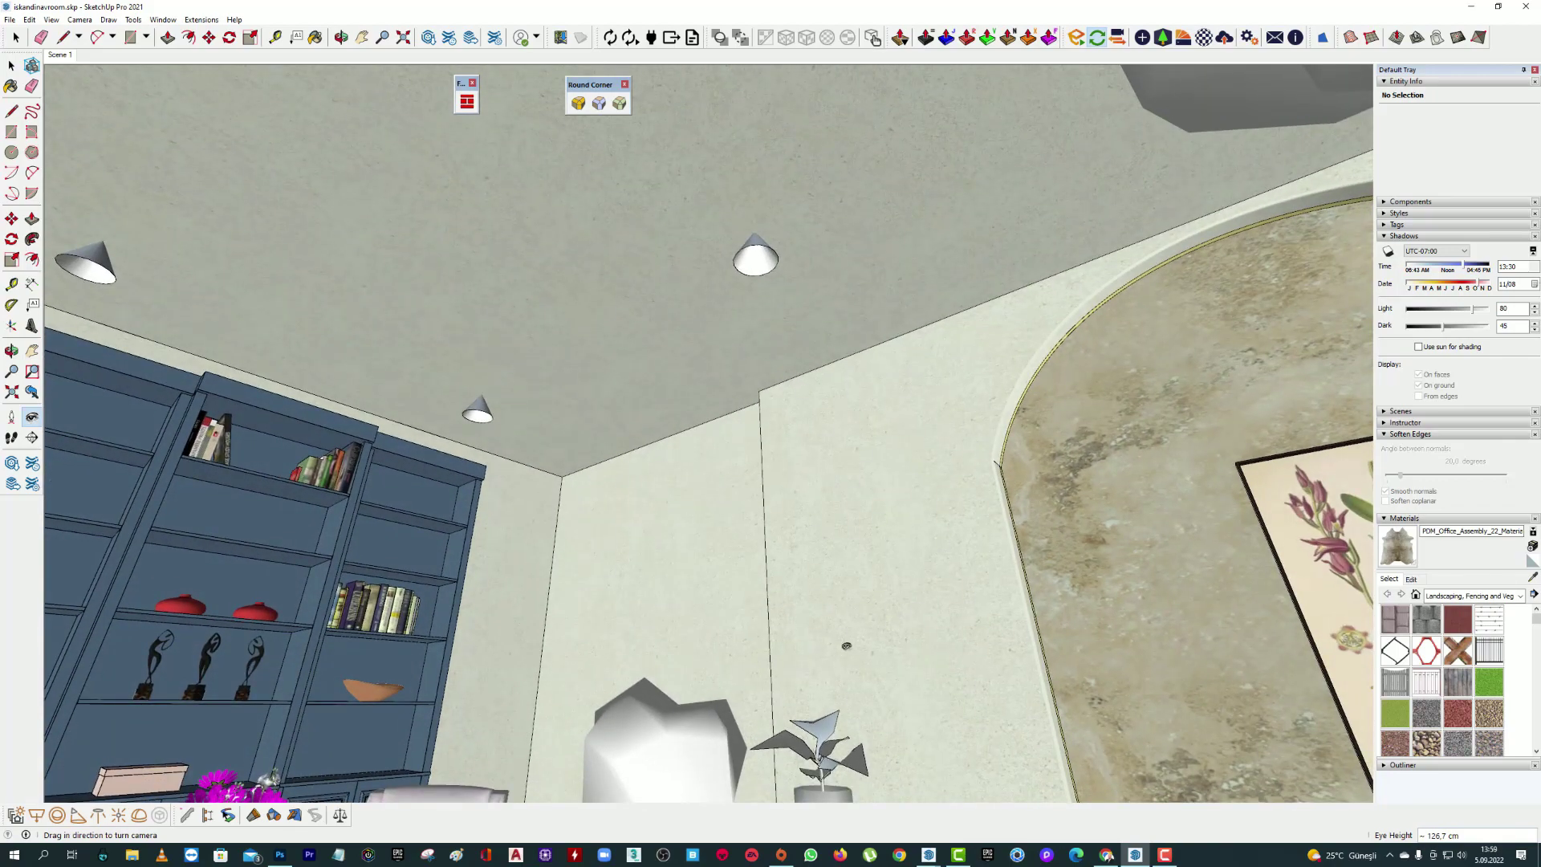
mouse_move(870, 576)
mouse_down()
mouse_move(964, 335)
mouse_move(989, 852)
mouse_up()
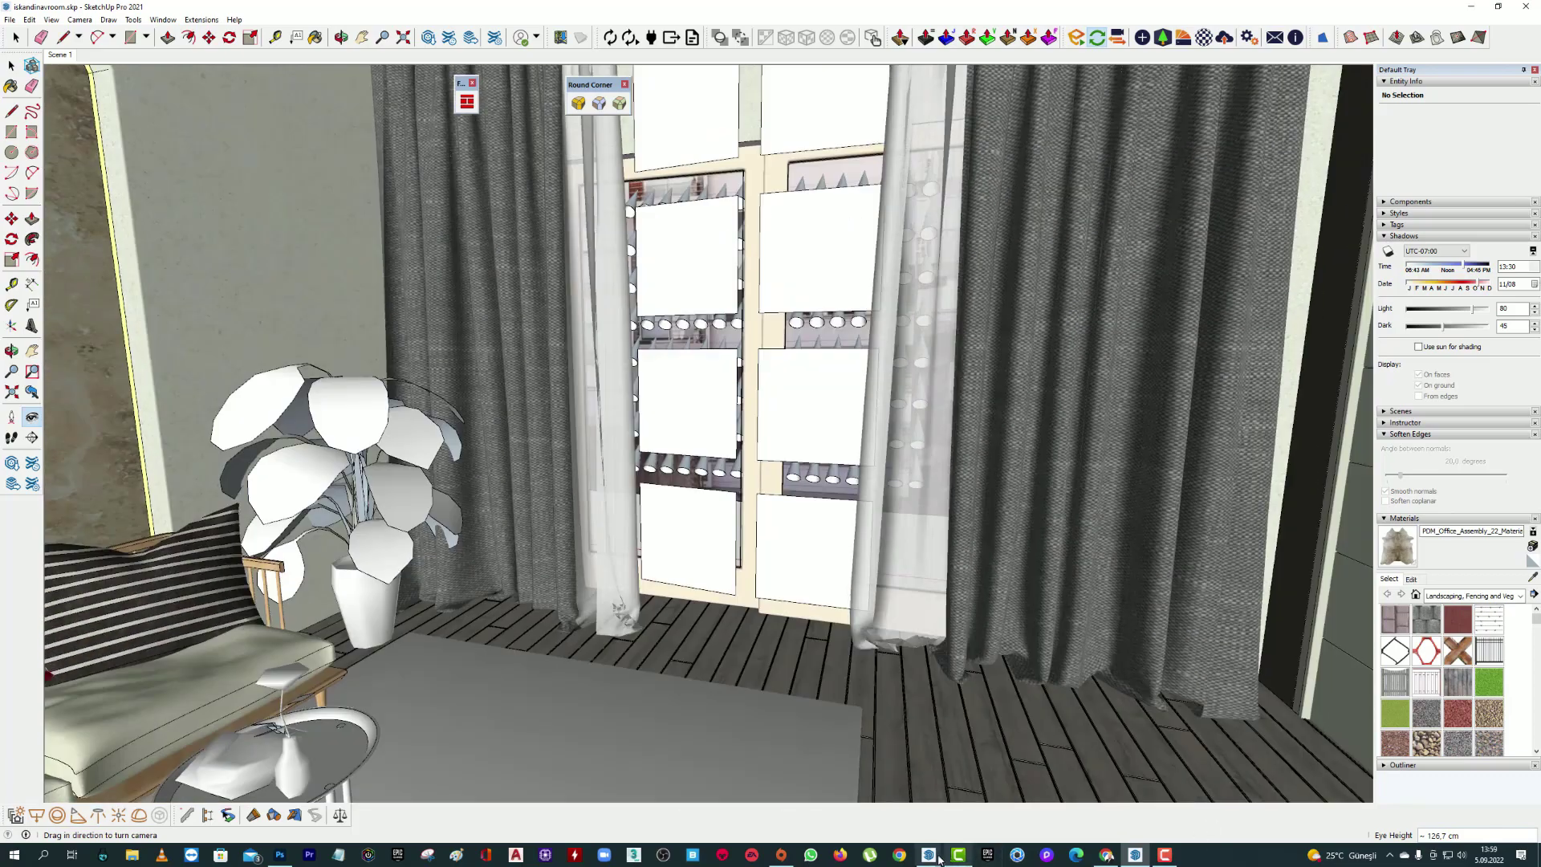
- View Enscape's render of the flower vase between the armchairs, then restore it to return to SketchUp
mouse_move(927, 854)
click(959, 817)
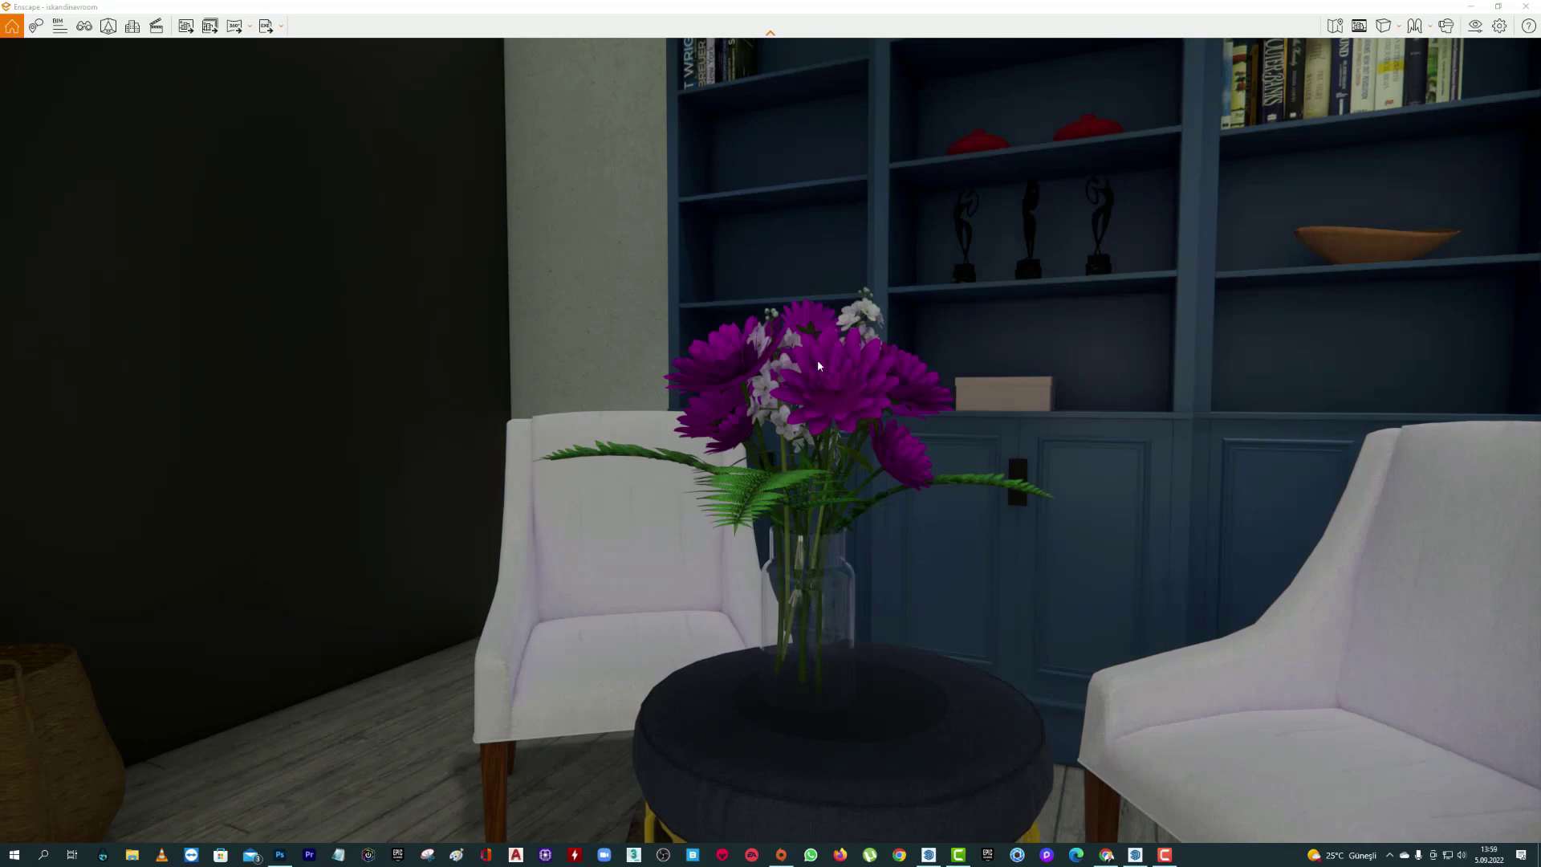
double_click(1023, 18)
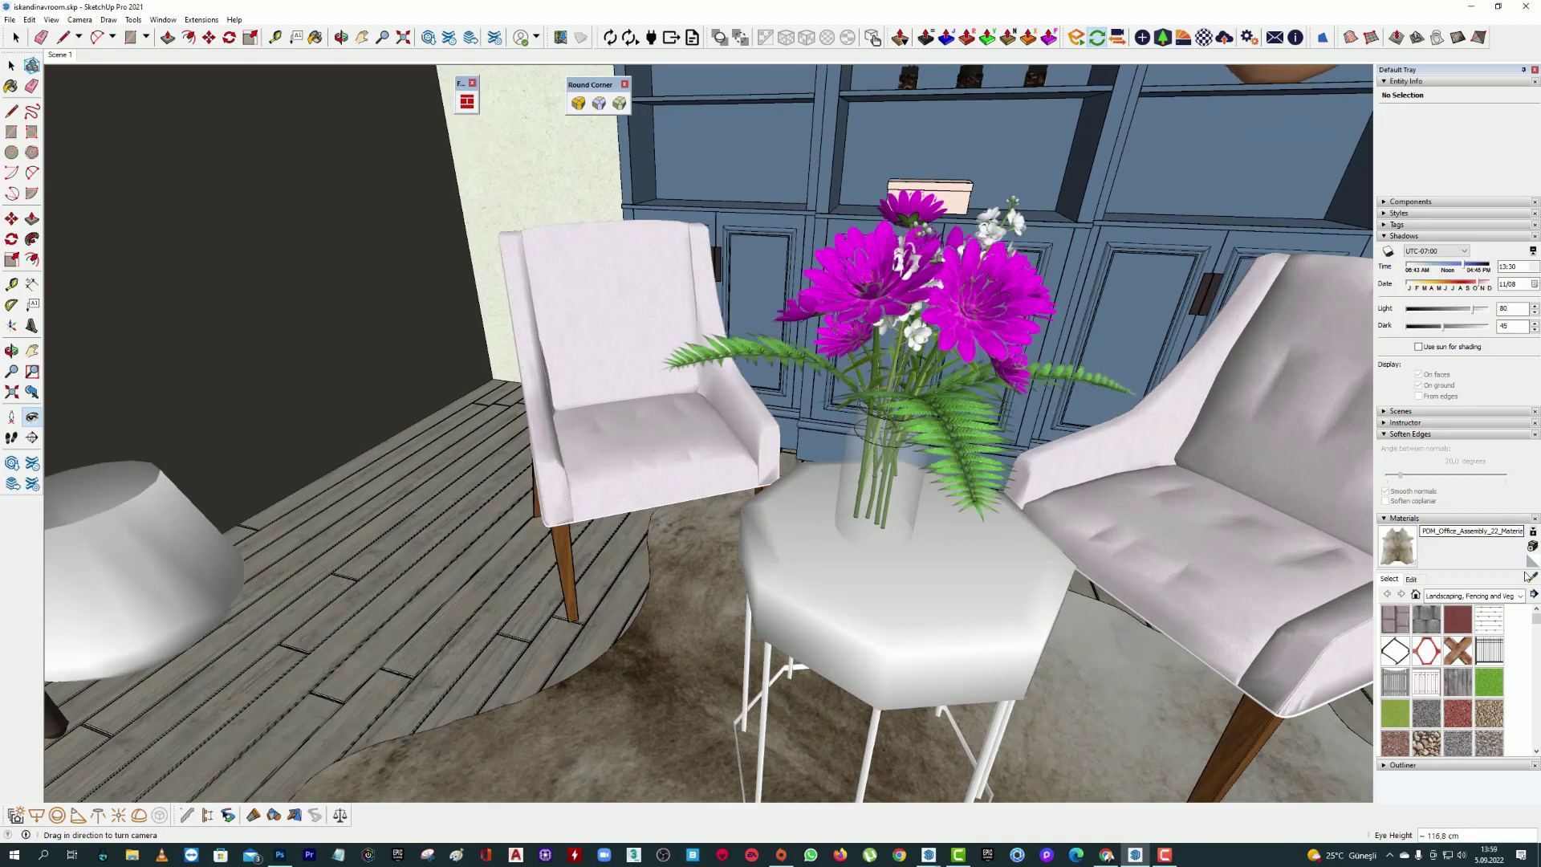
- Lower Enscape roughness of the magenta petal material to about 44% and the white flower material to about 46%
click(1025, 321)
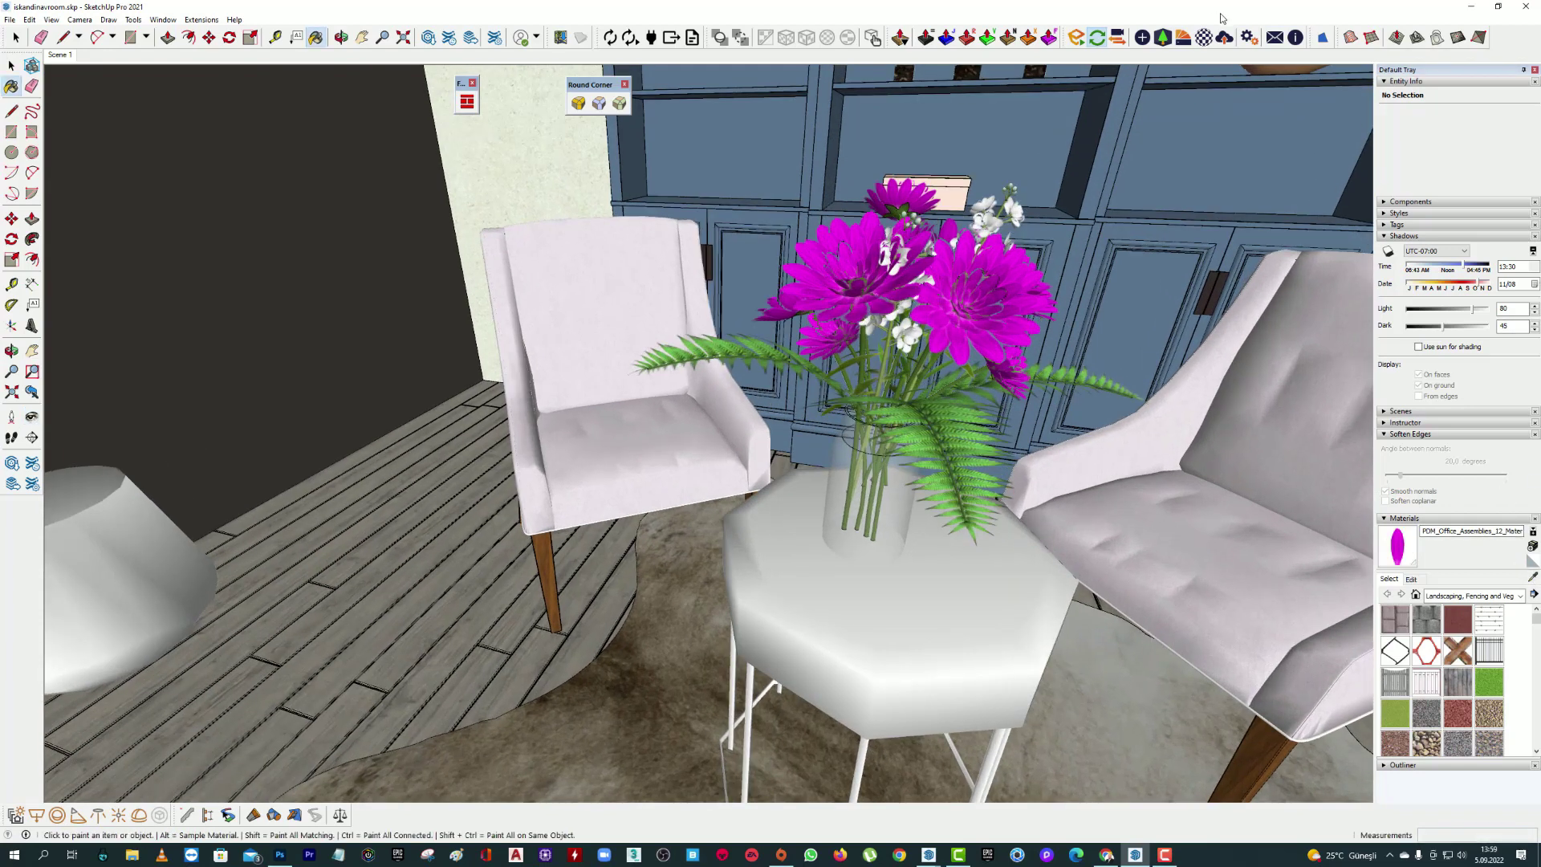
key(alt)
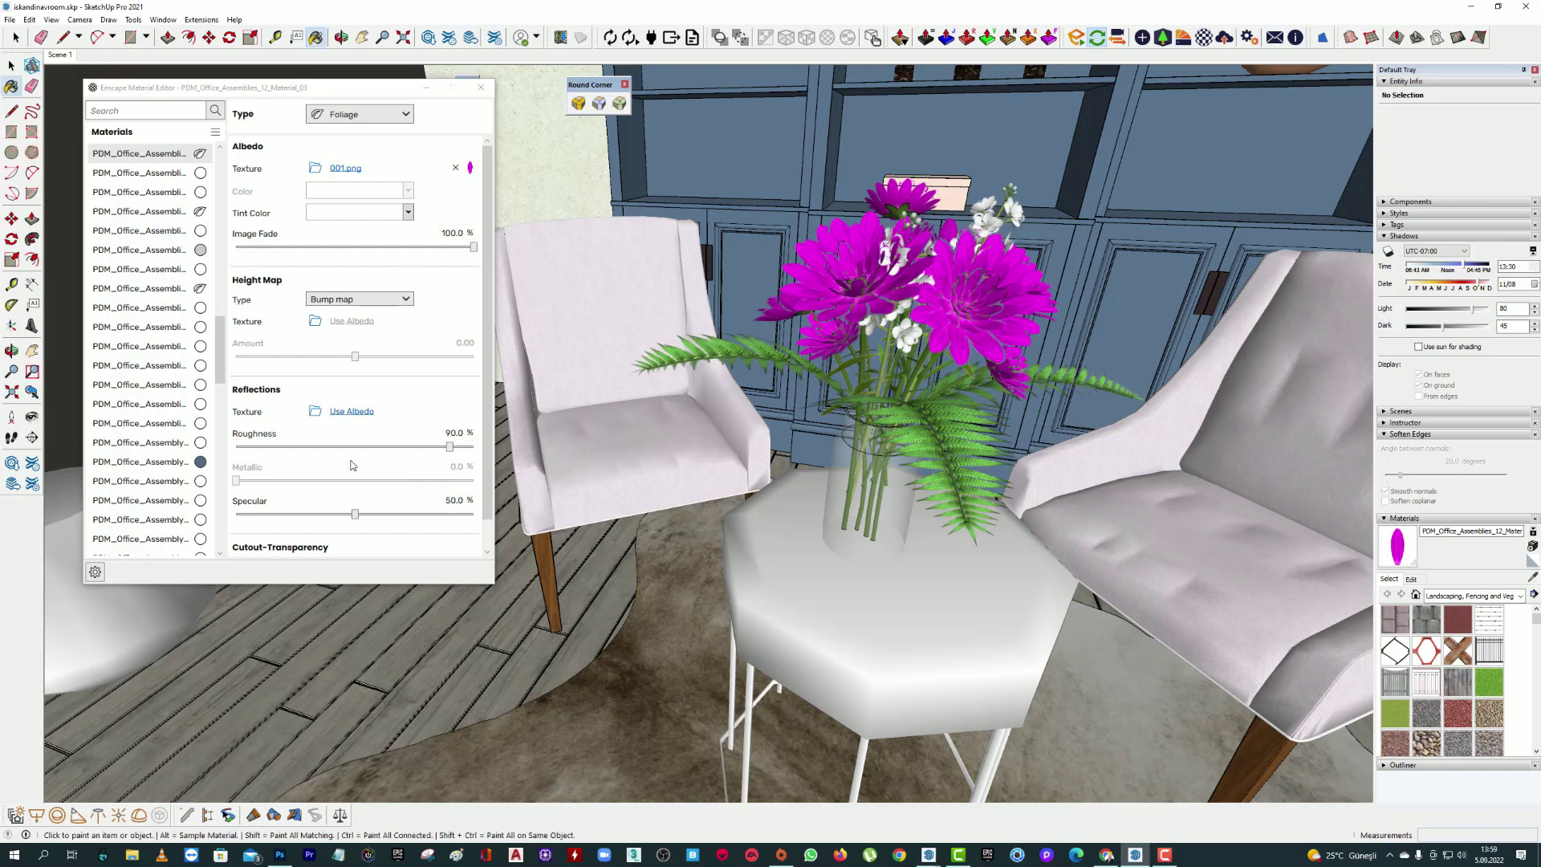
drag(450, 446, 336, 447)
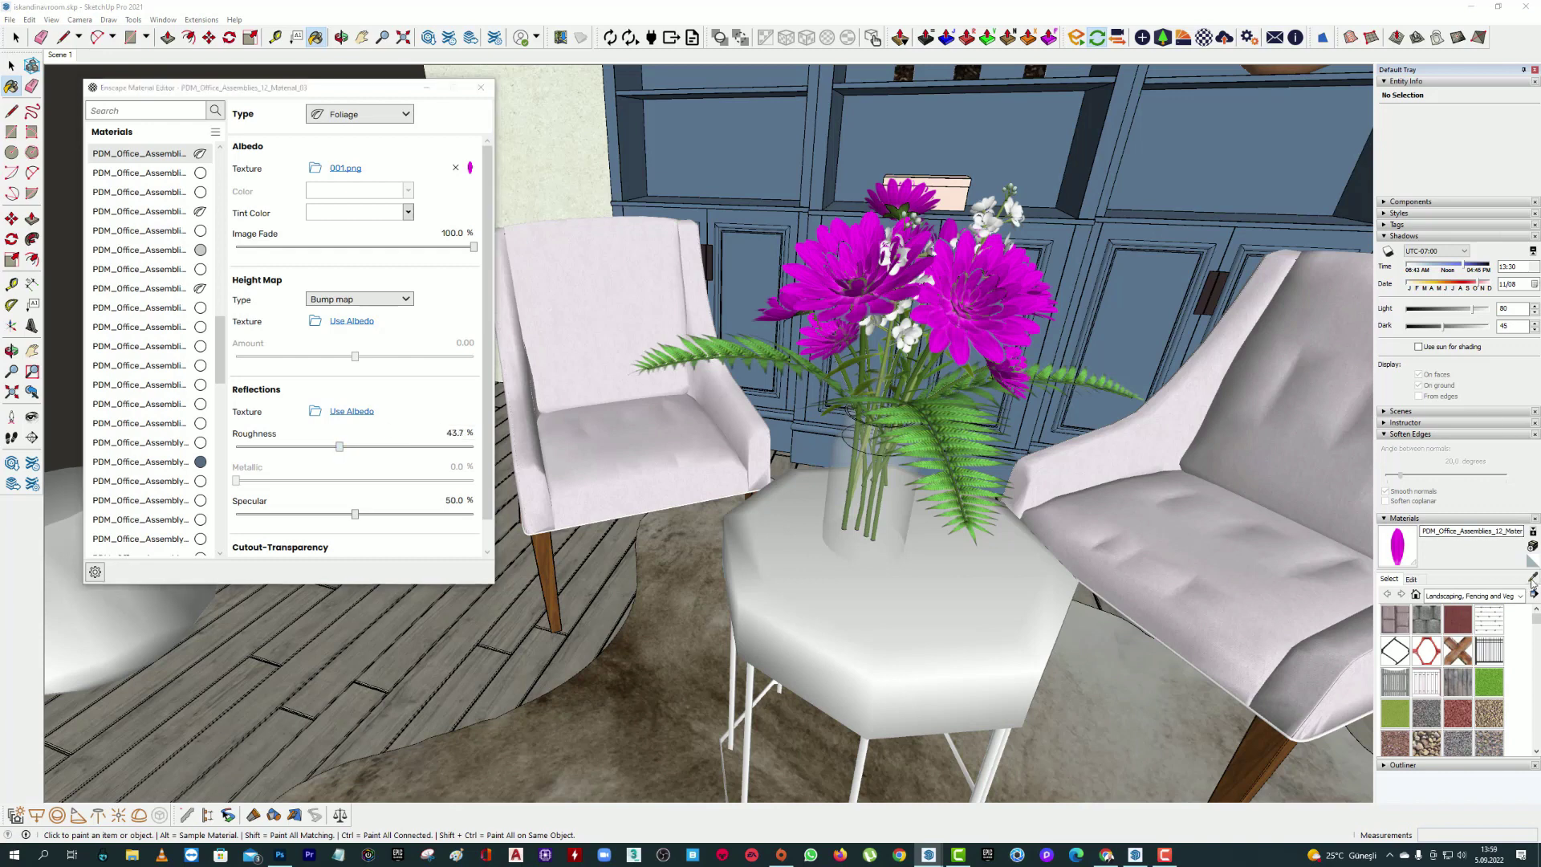
alt+click(905, 341)
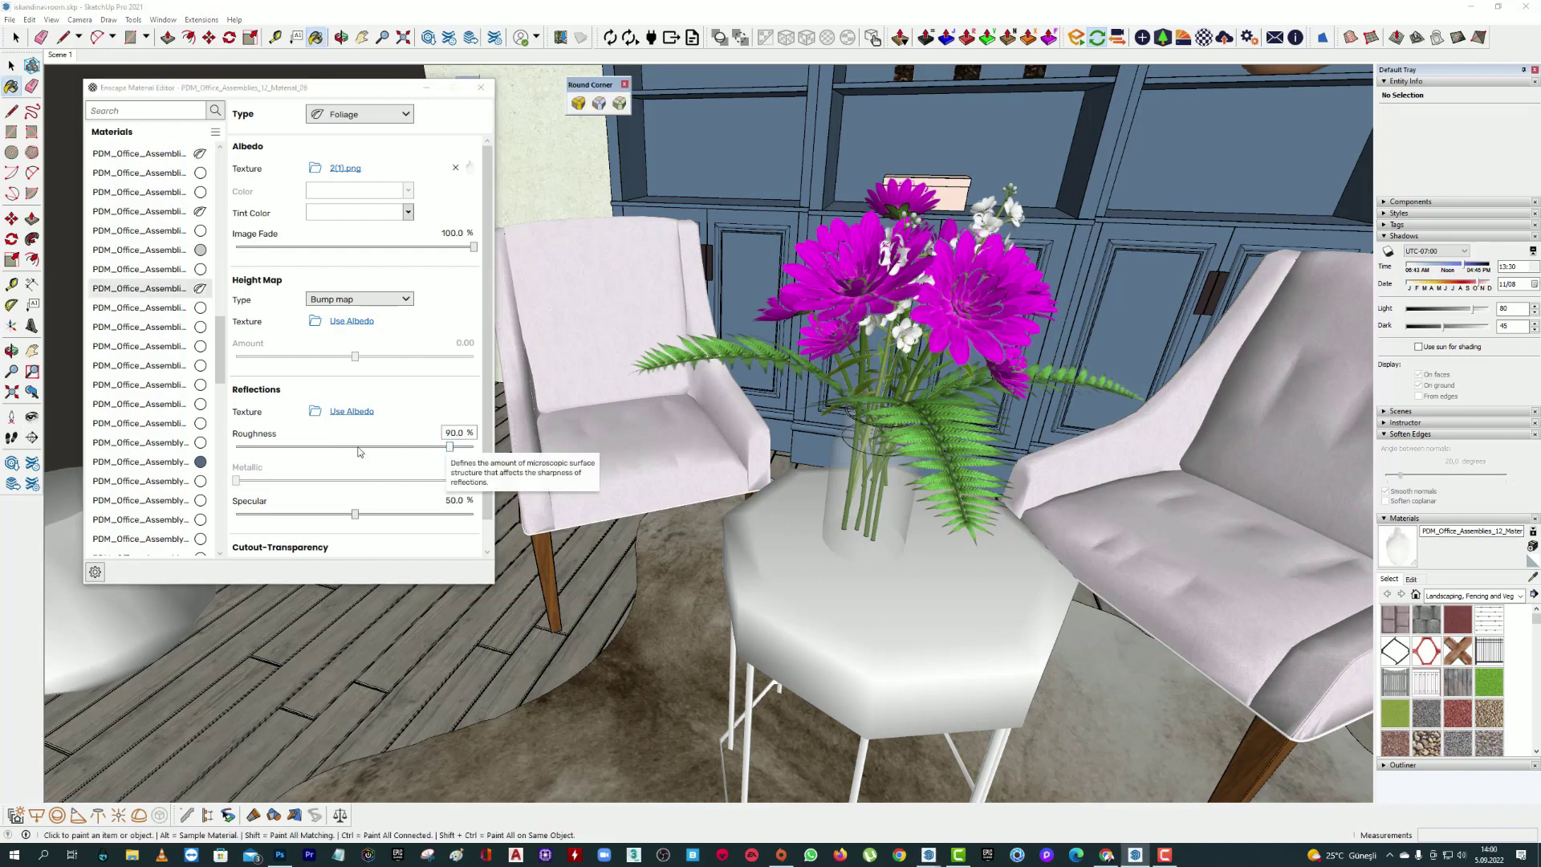
drag(450, 447, 331, 447)
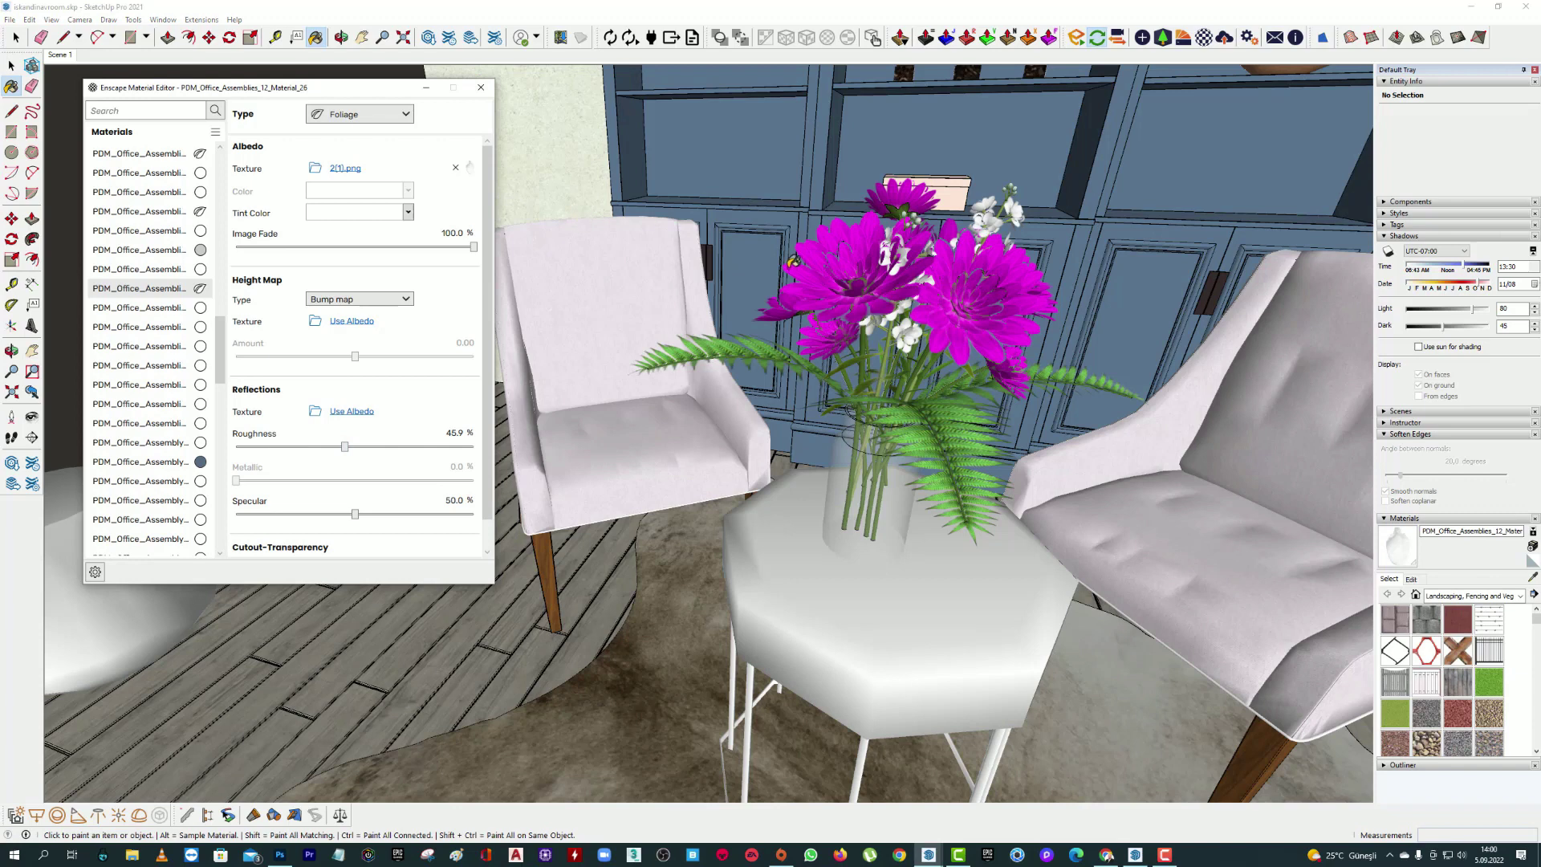
click(485, 93)
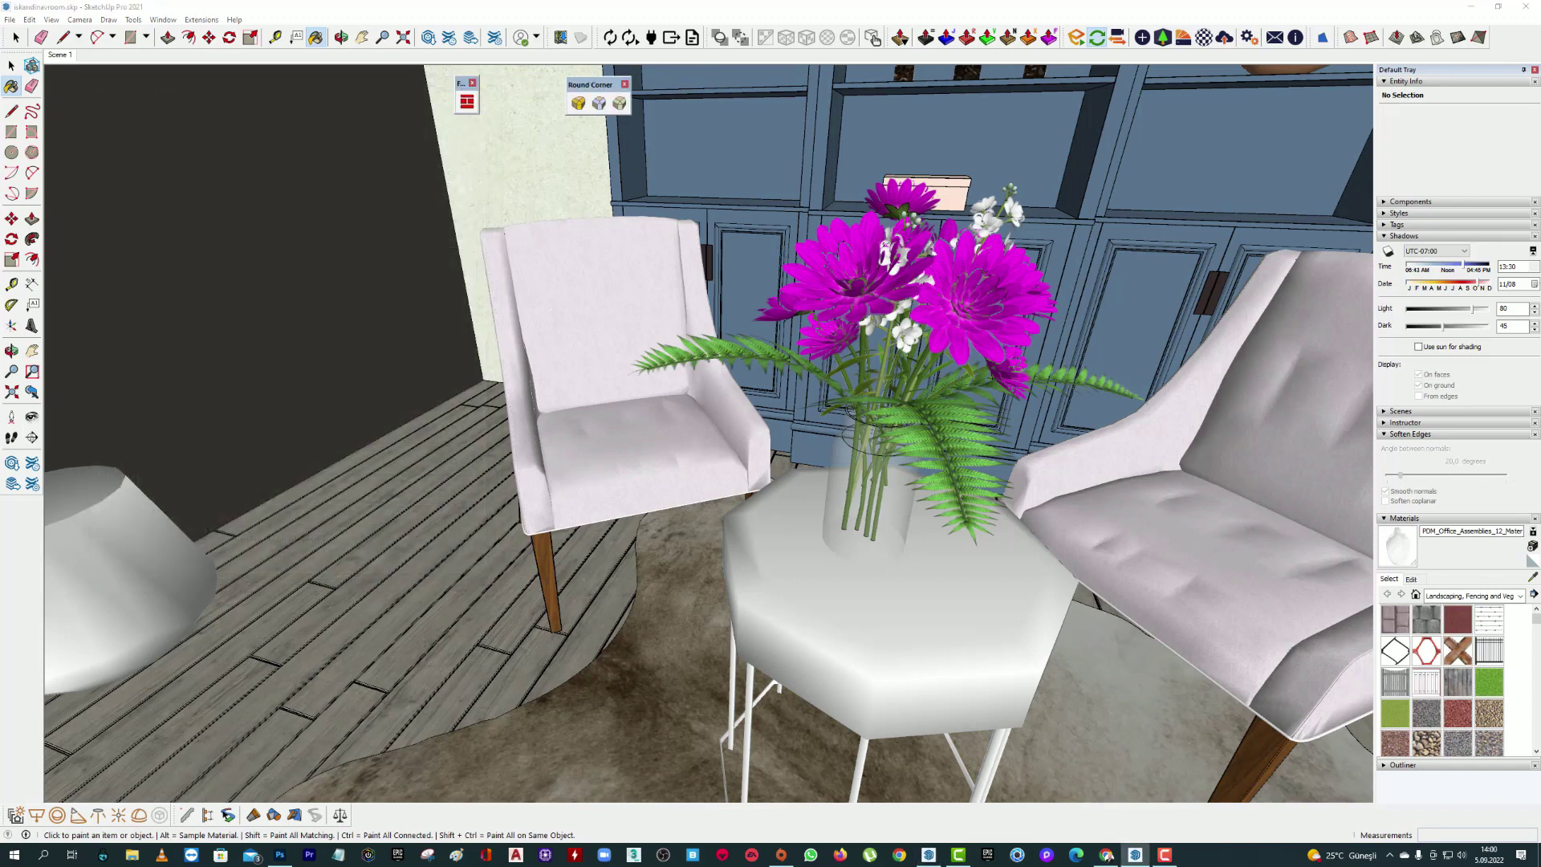
- Maximize the Enscape render and turn the camera past the TV cabinet and sofa to the window
double_click(983, 170)
drag(982, 180, 321, 216)
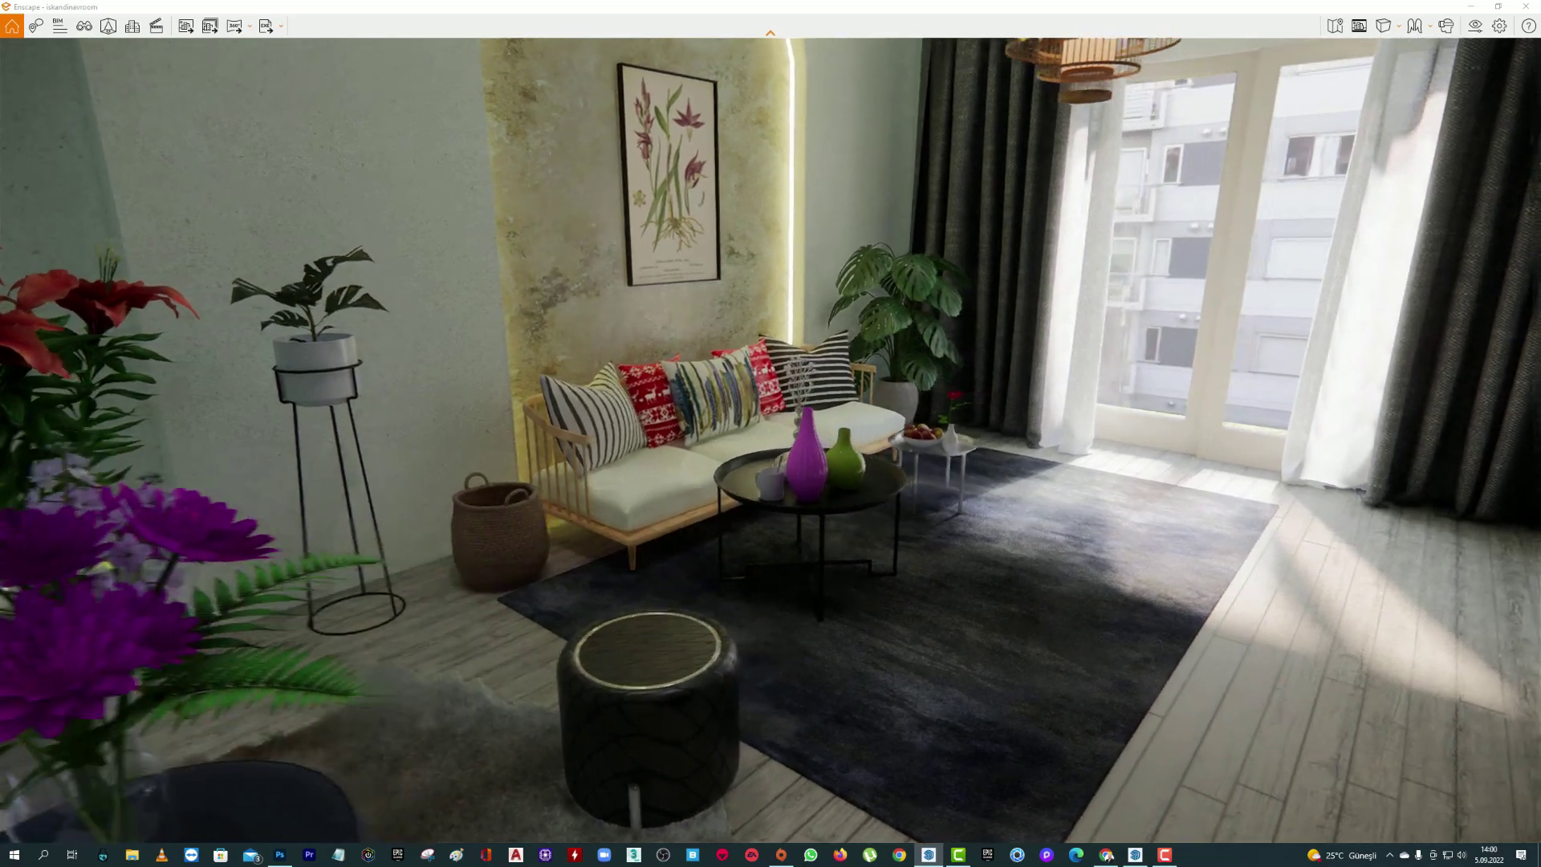
mouse_move(321, 216)
mouse_down()
mouse_move(1003, 265)
mouse_move(1082, 227)
mouse_up()
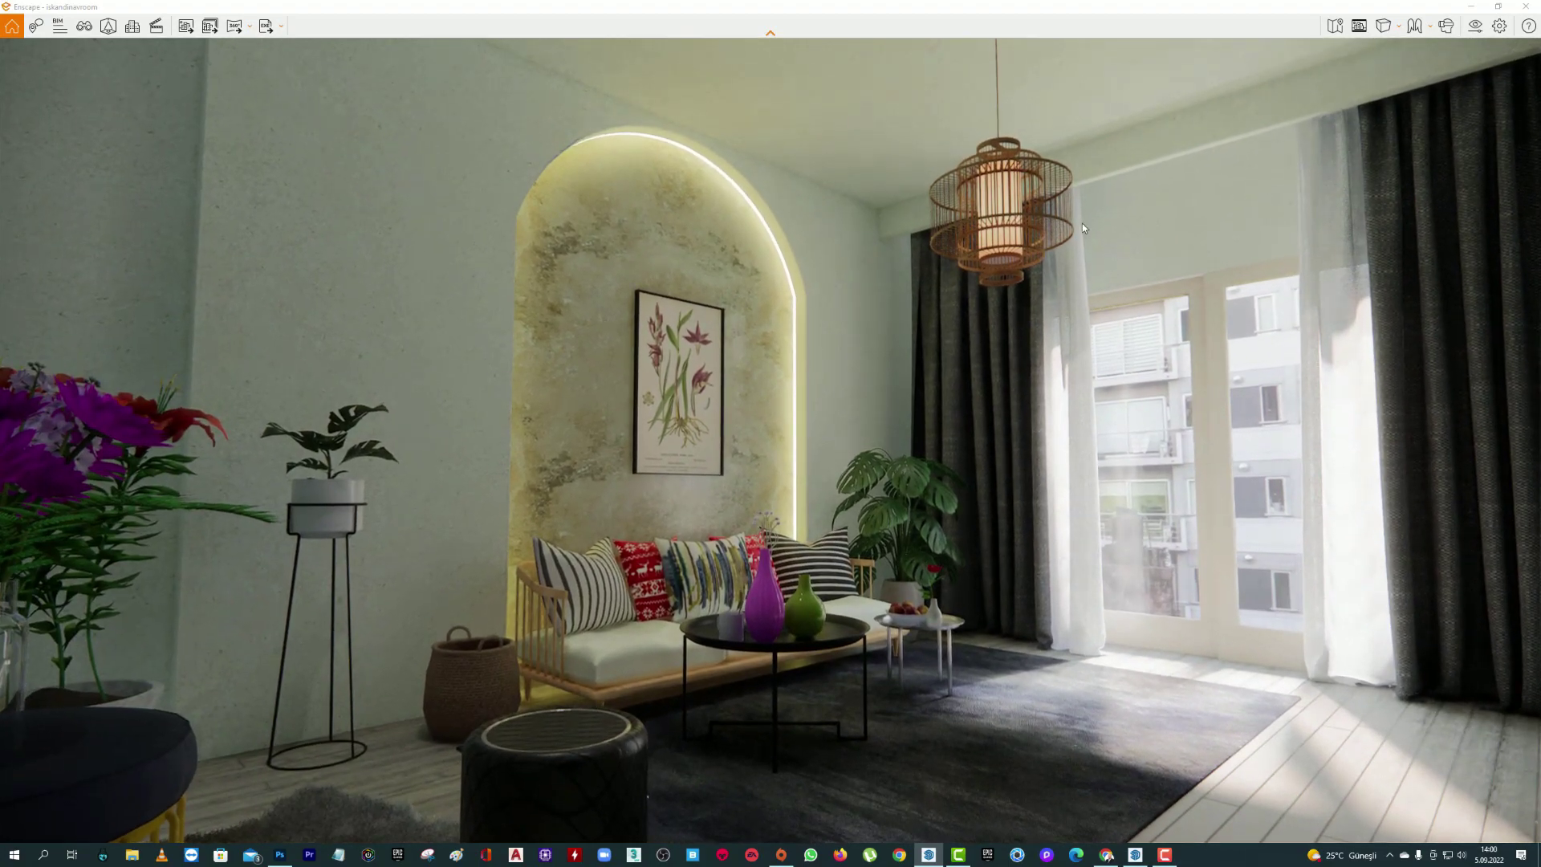
mouse_move(947, 255)
mouse_down()
mouse_move(1140, 259)
mouse_move(626, 265)
mouse_up()
- Slide and back up the camera, then swing toward the sofa and move up to the coffee-table vases
key(d)
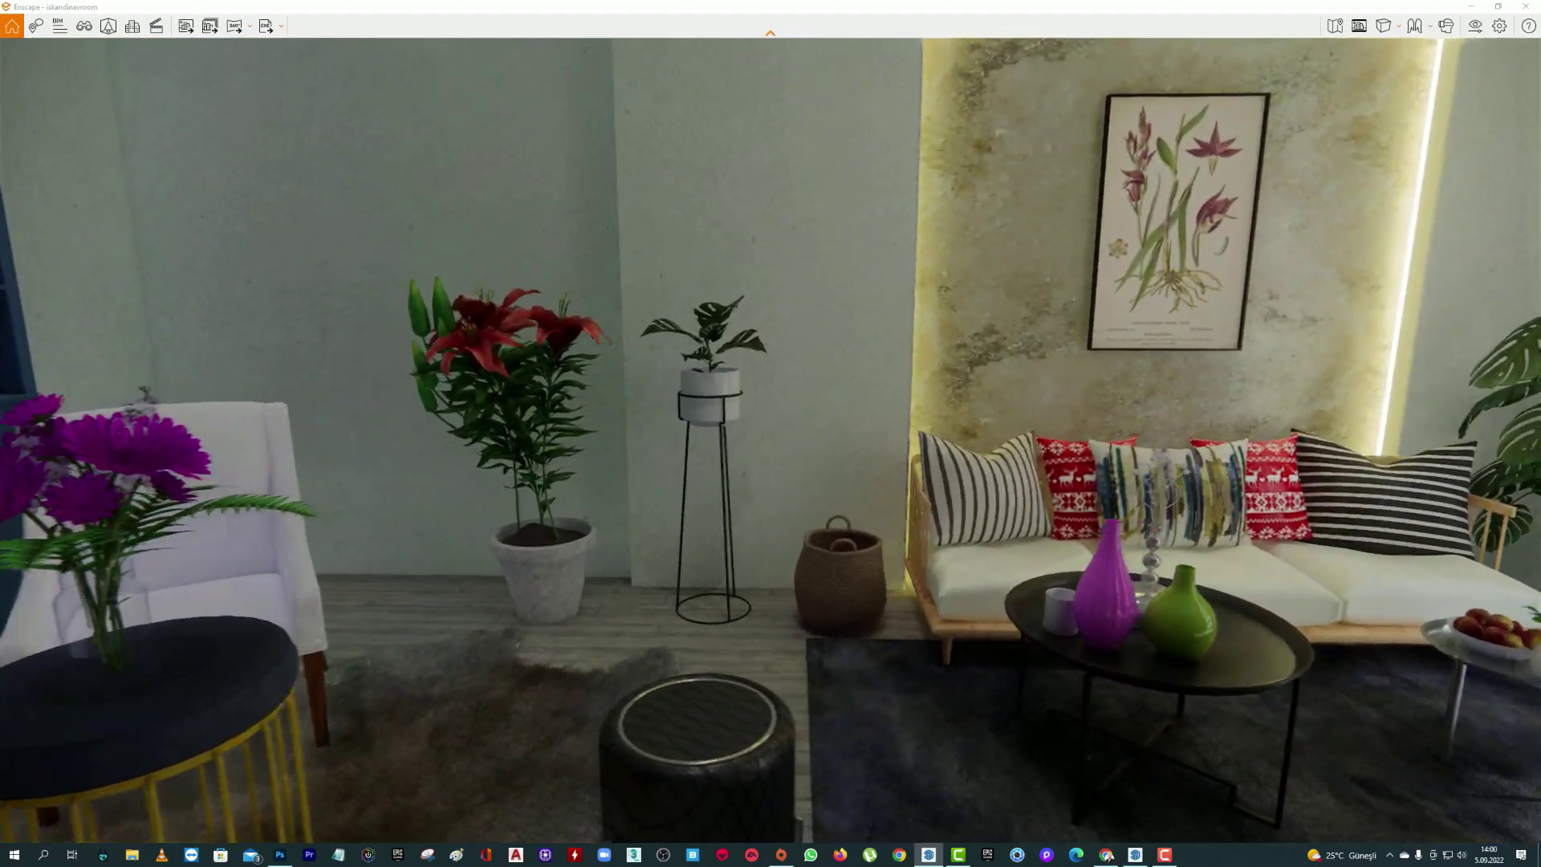
key(s)
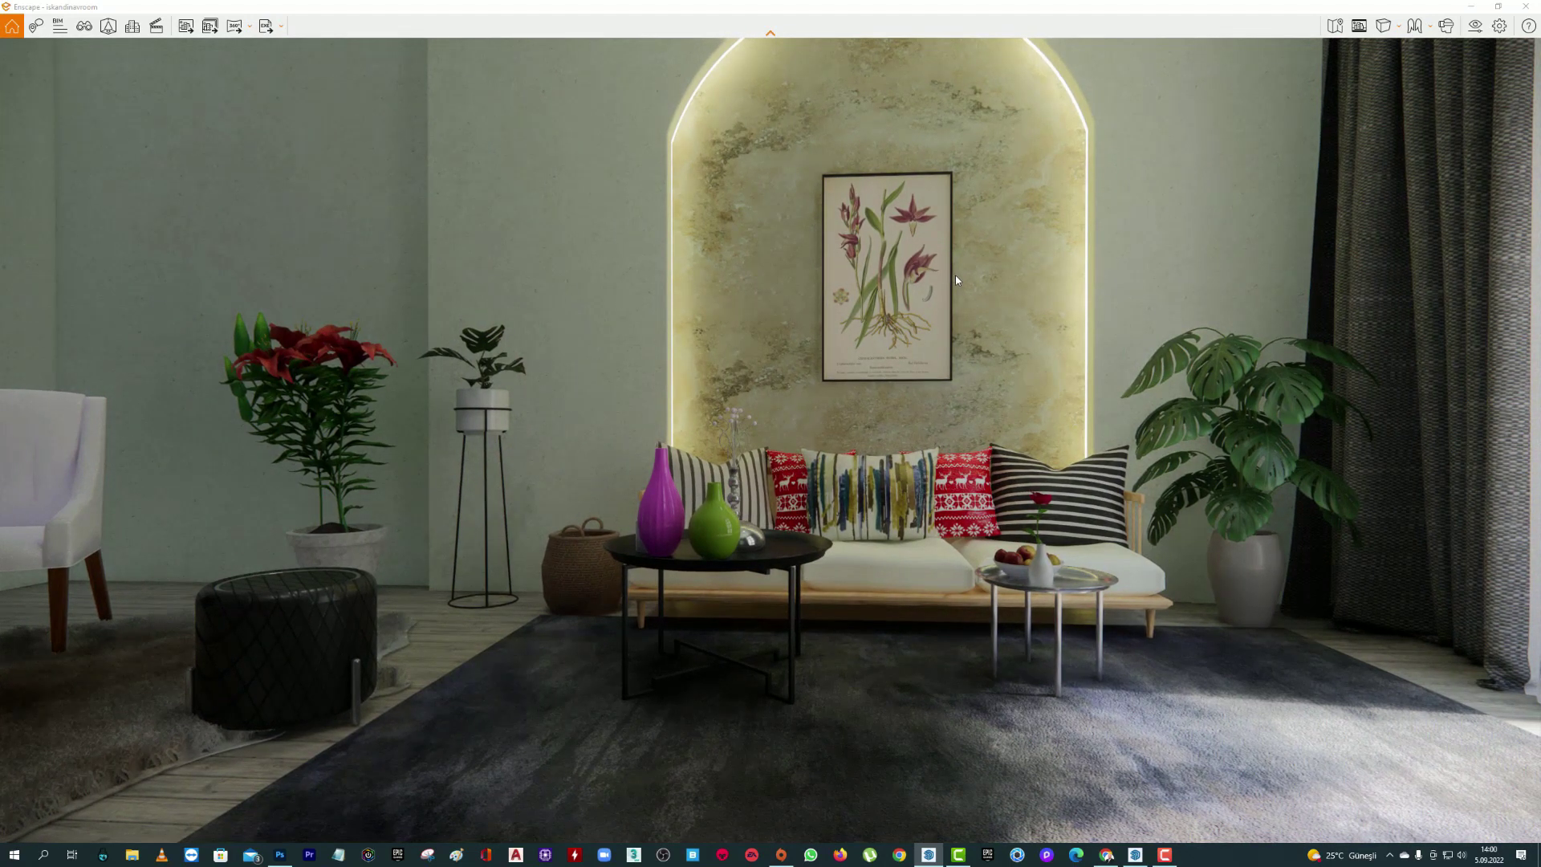
key(a)
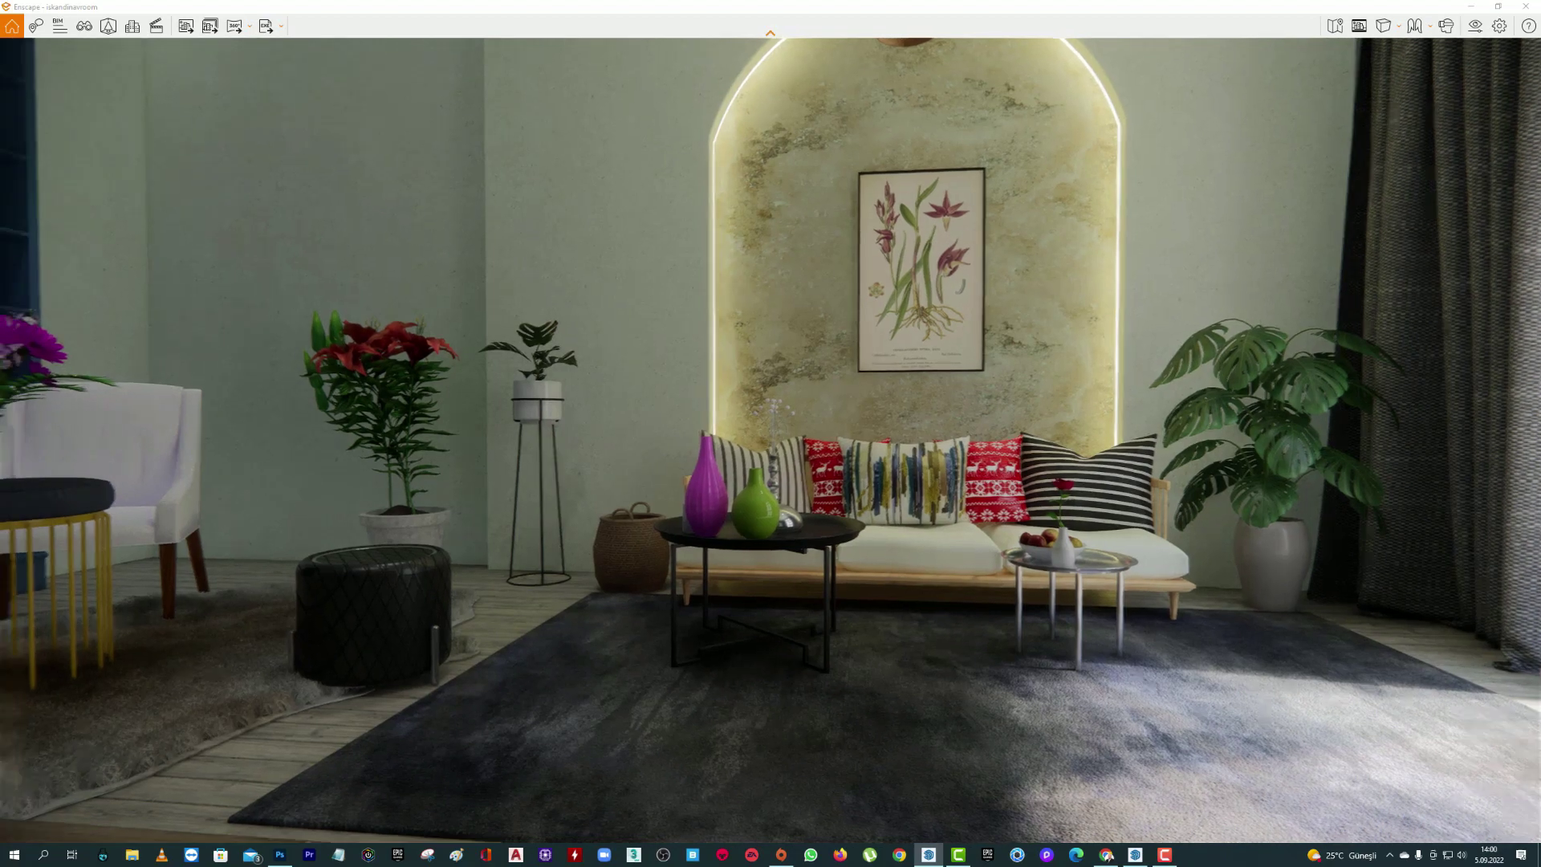
drag(1028, 288, 924, 548)
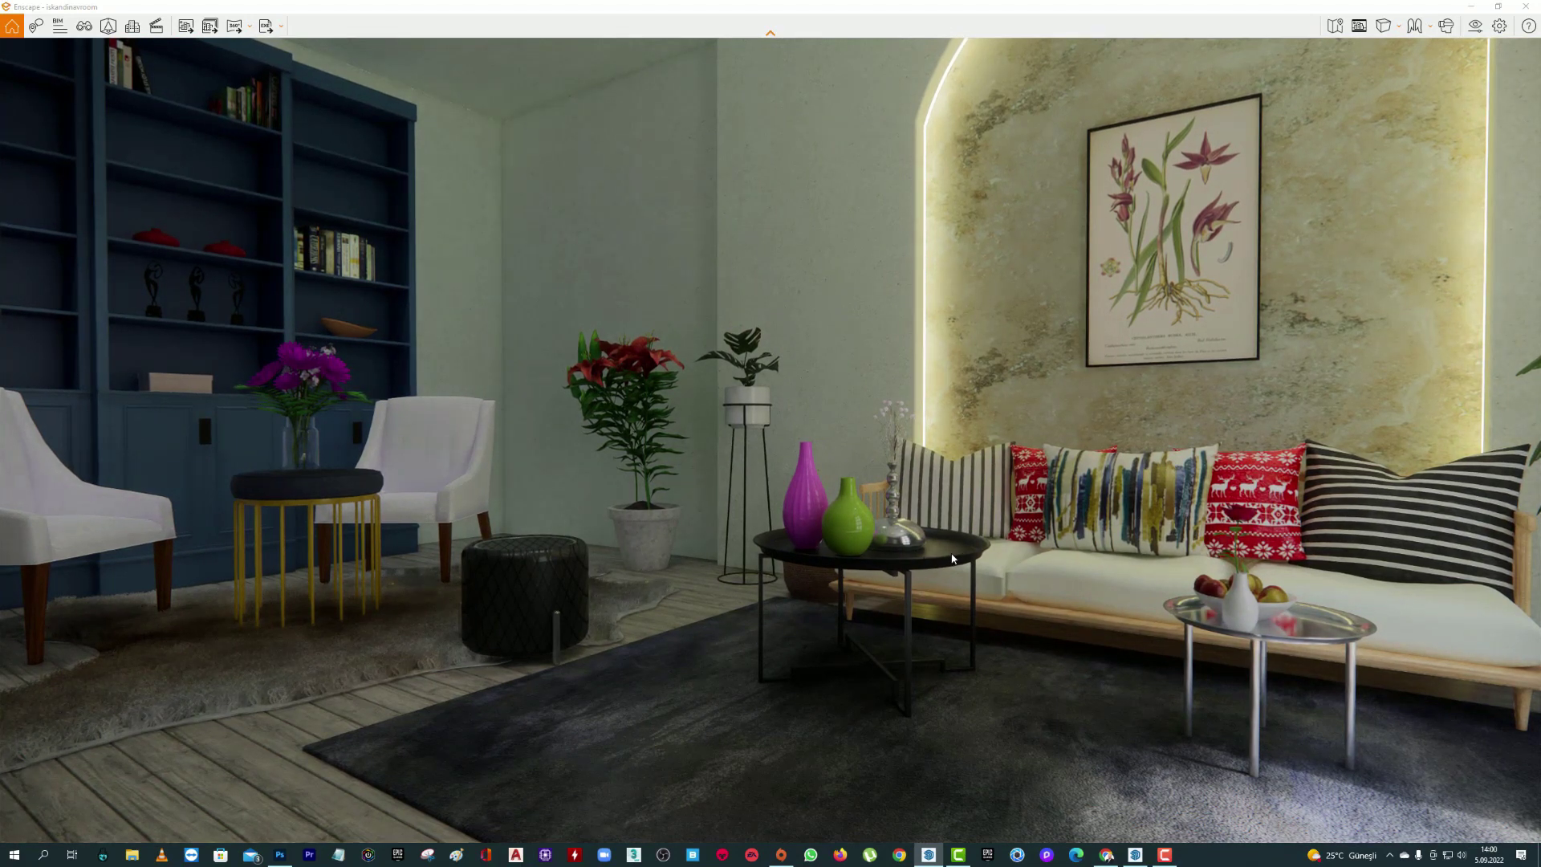
key(w)
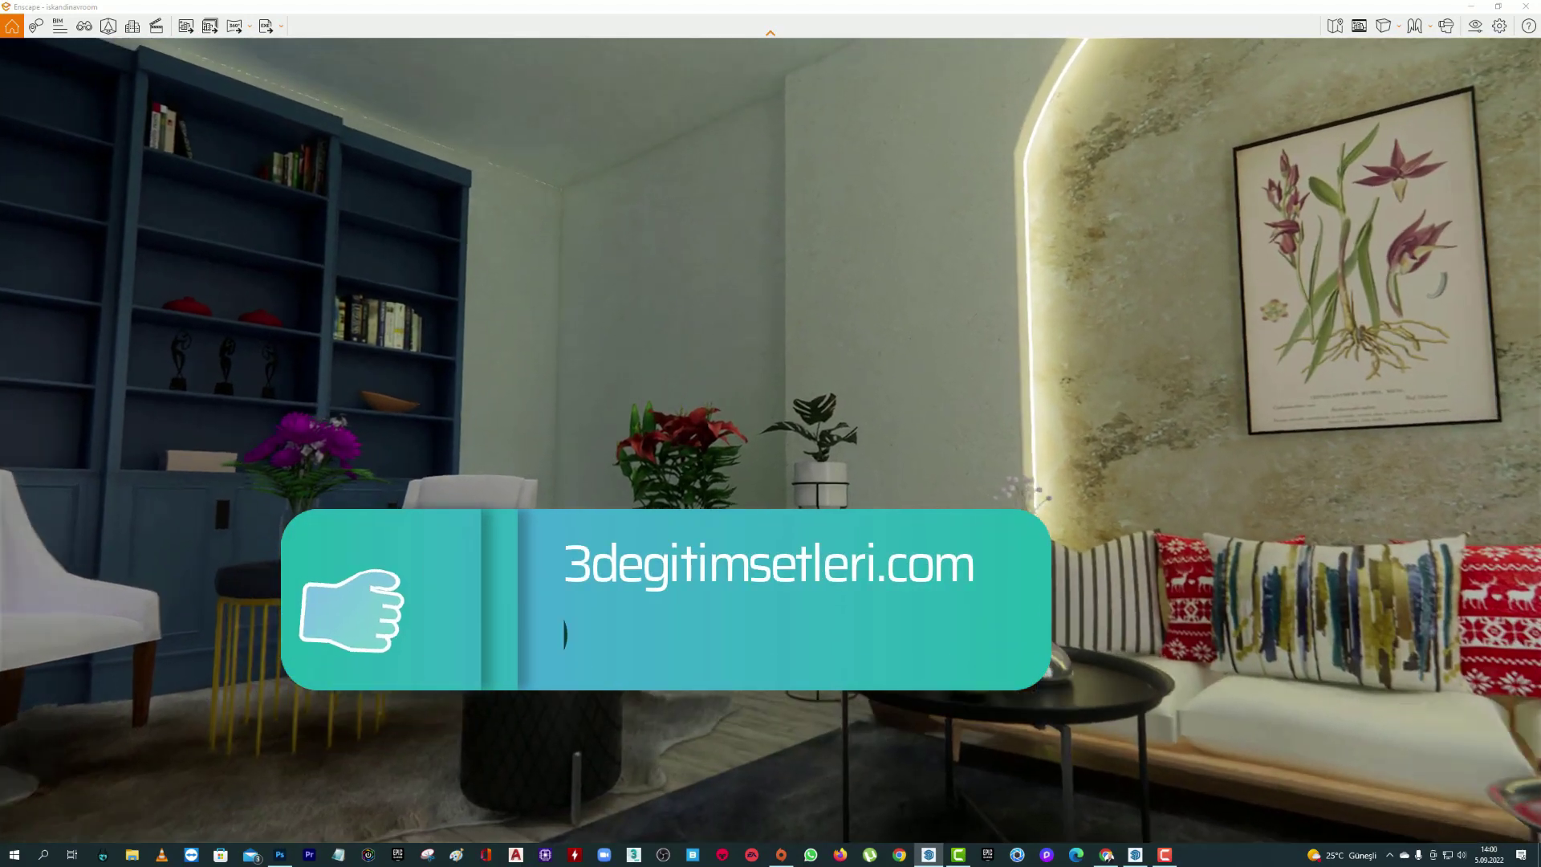
key(w)
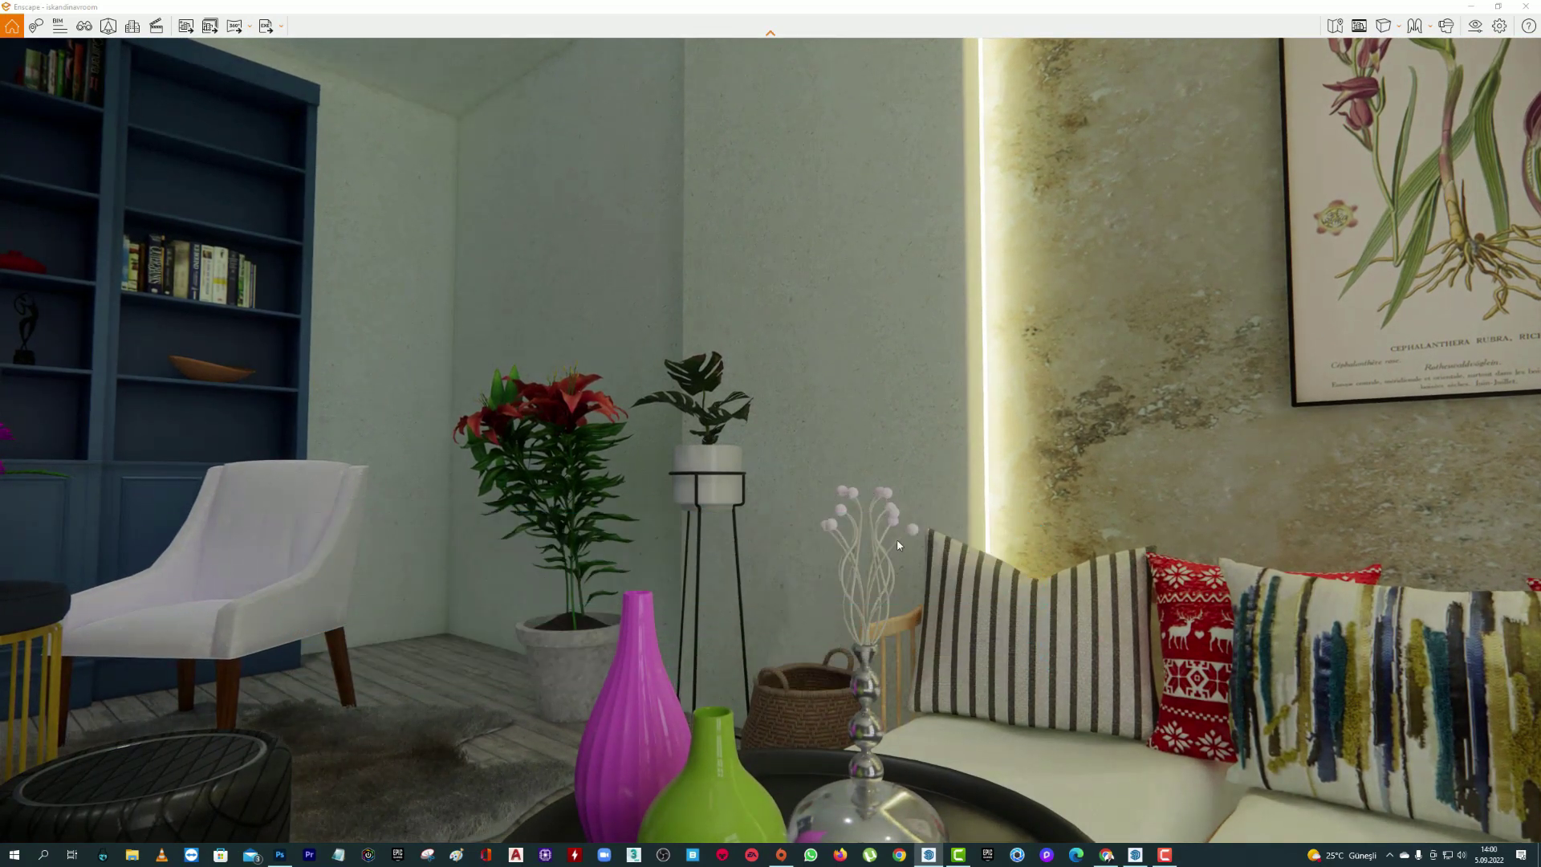
- Hide Enscape and use Look Around to turn toward the sofa and coffee table
click(1470, 8)
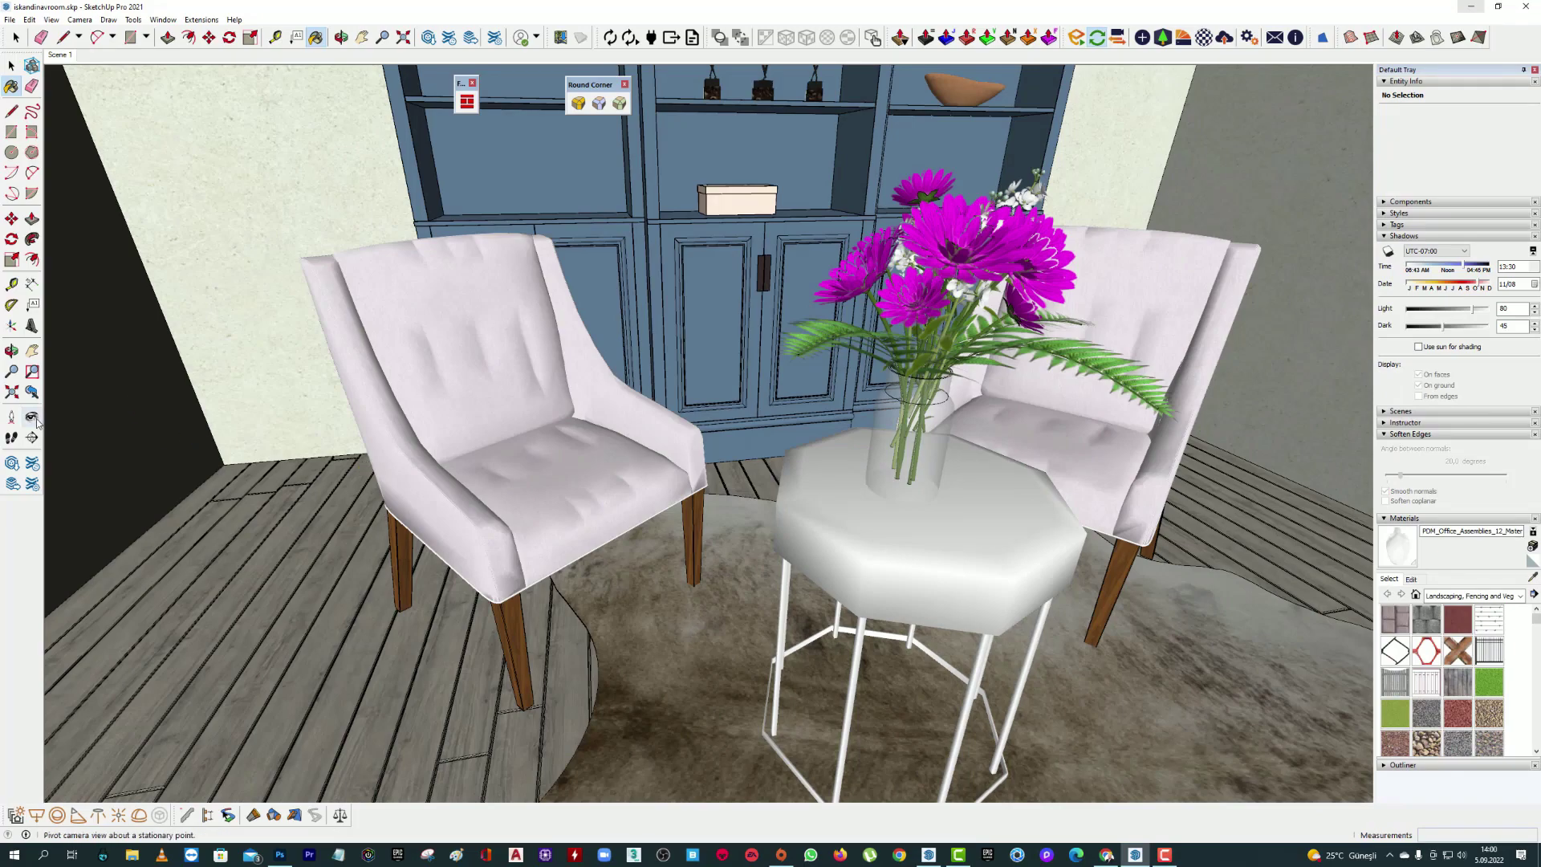
click(32, 416)
drag(482, 417, 803, 417)
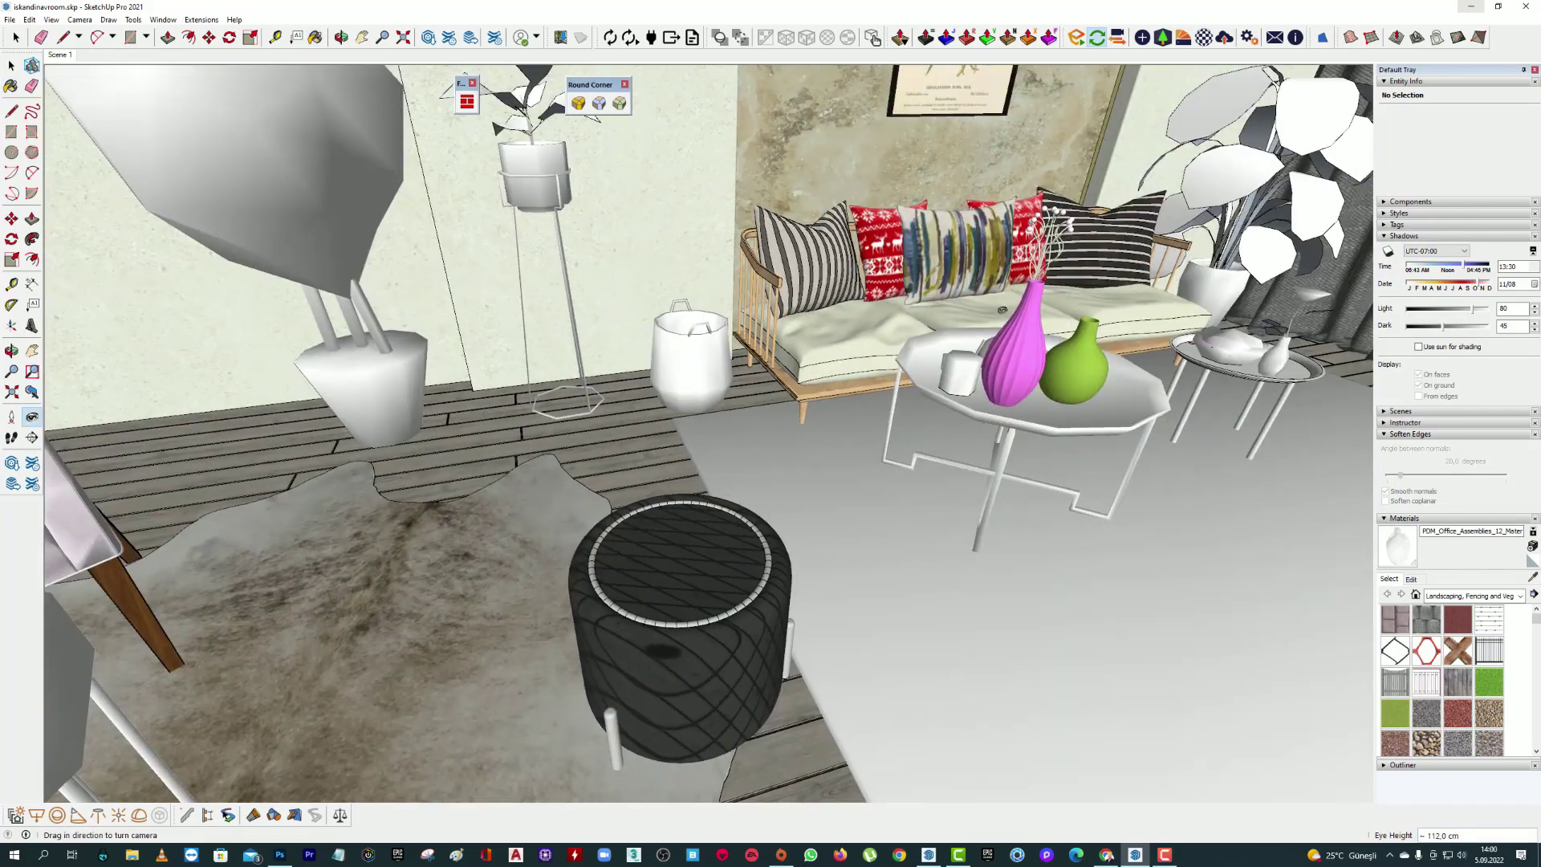
scroll(357, 270, up, 3)
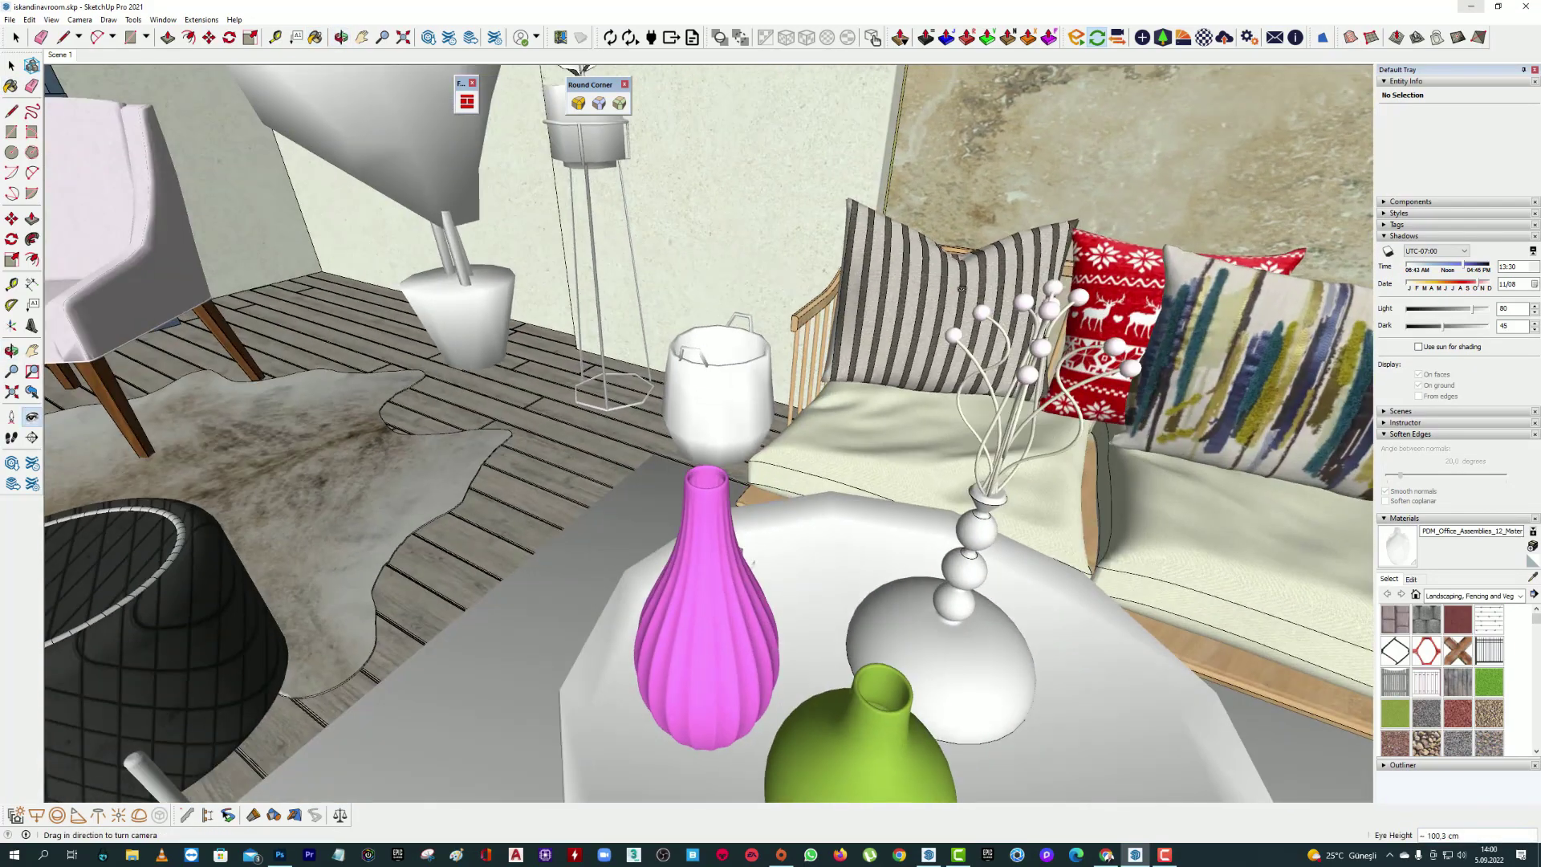
scroll(357, 269, up, 3)
- Zoom in on the coffee-table branch lamp and open one sphere group for editing
key(b)
click(11, 65)
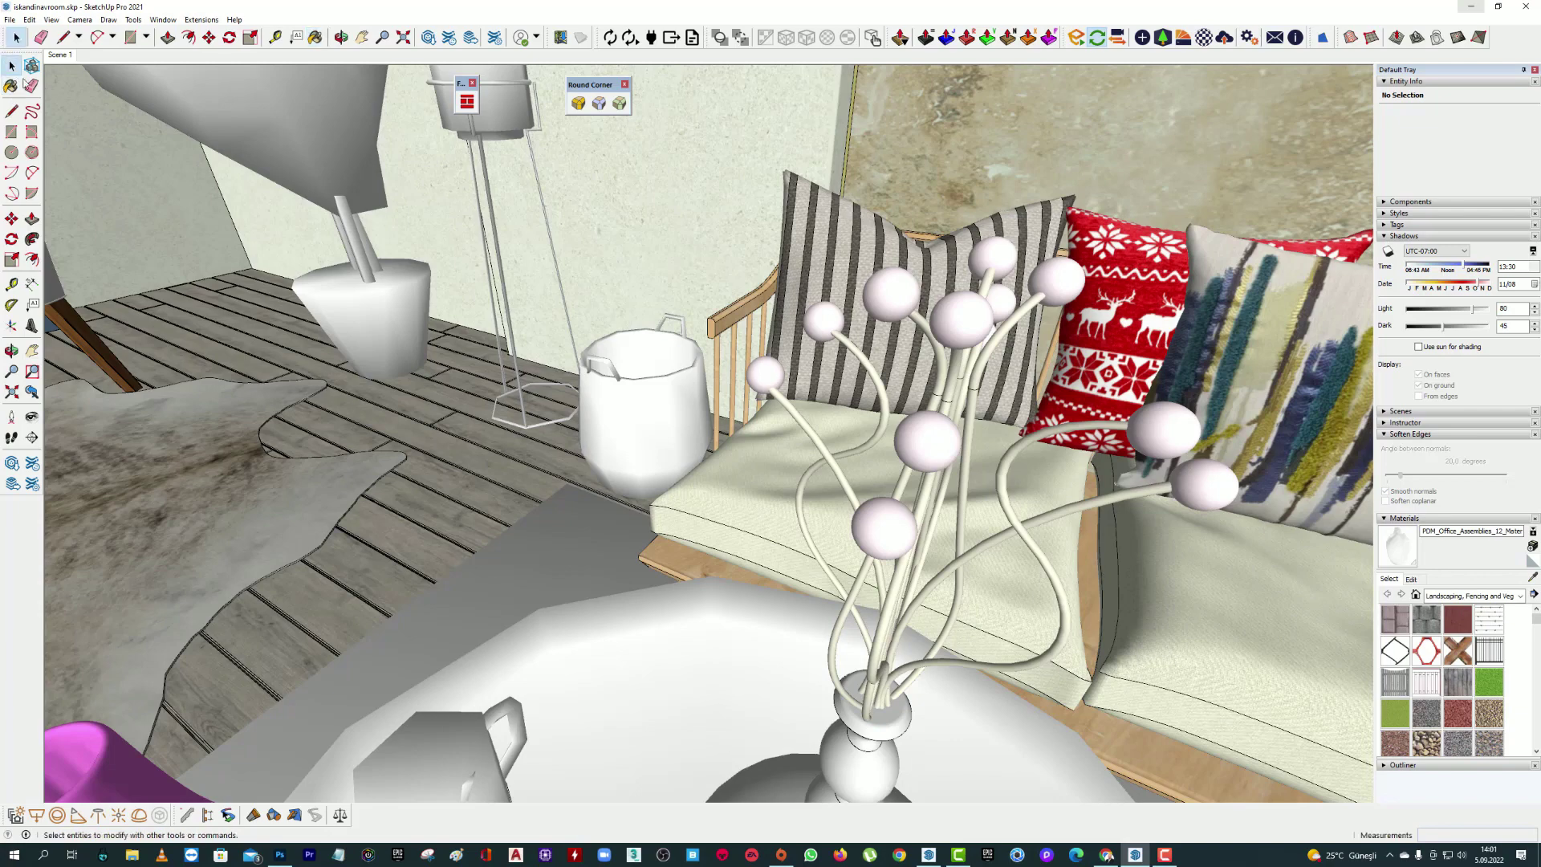
scroll(753, 395, down, 5)
scroll(753, 395, up, 2)
scroll(753, 395, up, 2)
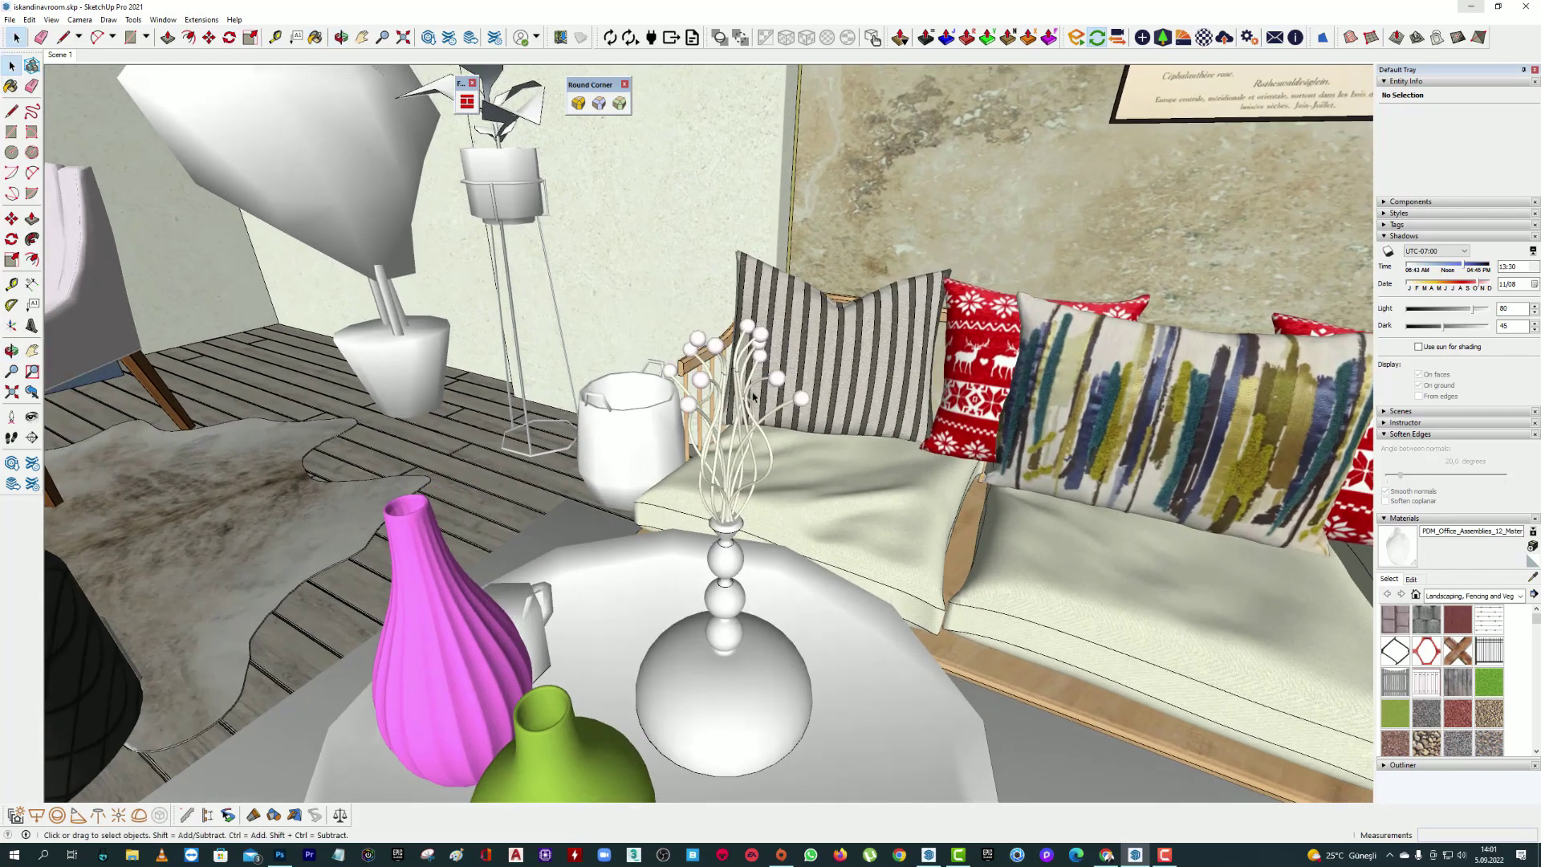
scroll(753, 395, up, 3)
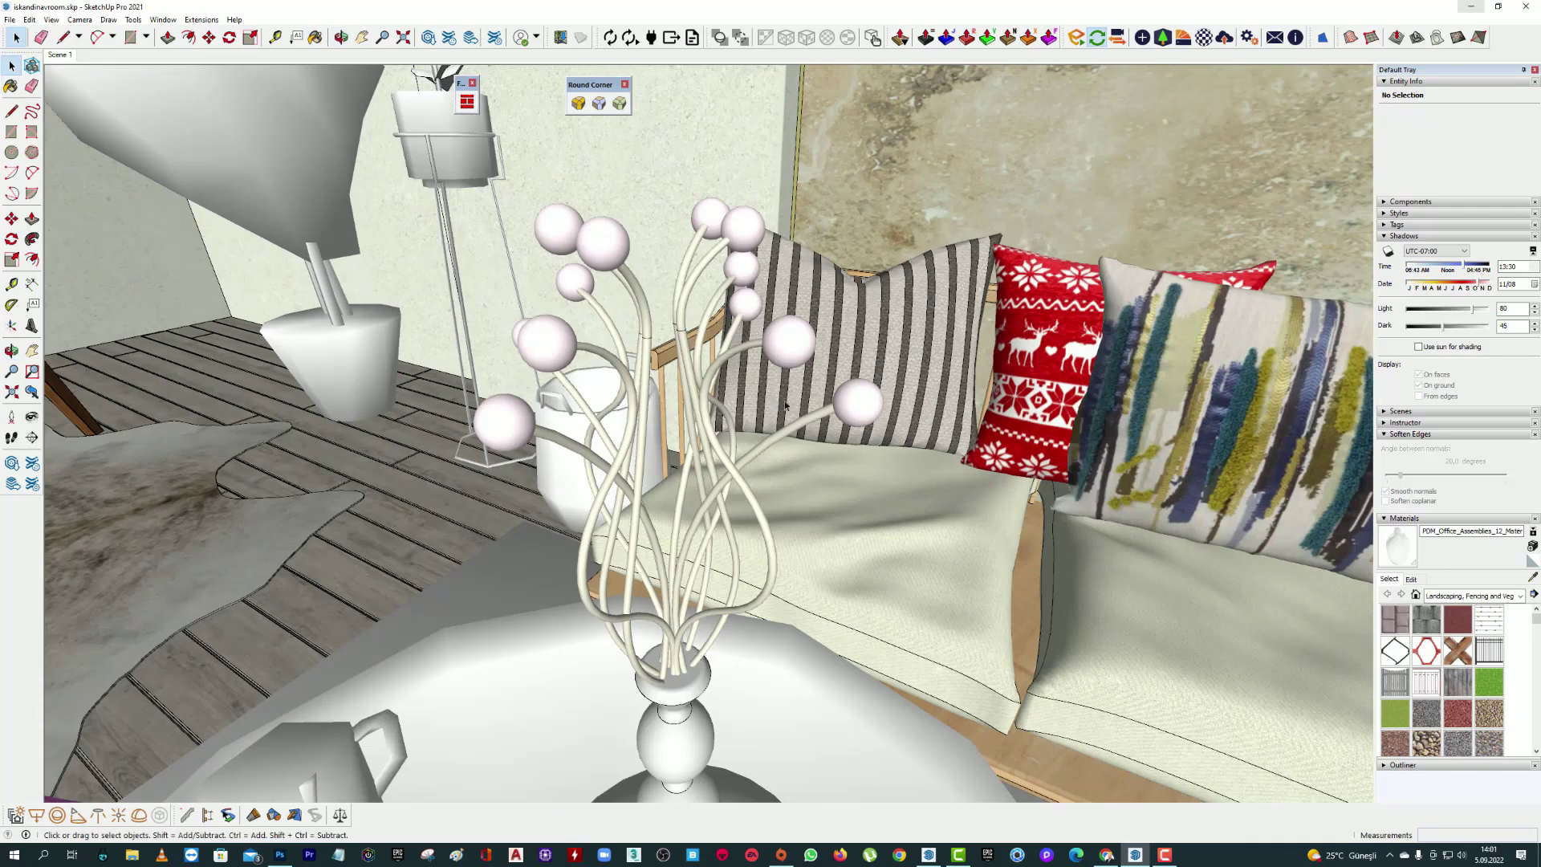
double_click(860, 406)
- Select the whole sphere mesh and reset the Materials panel to the default material
triple_click(864, 406)
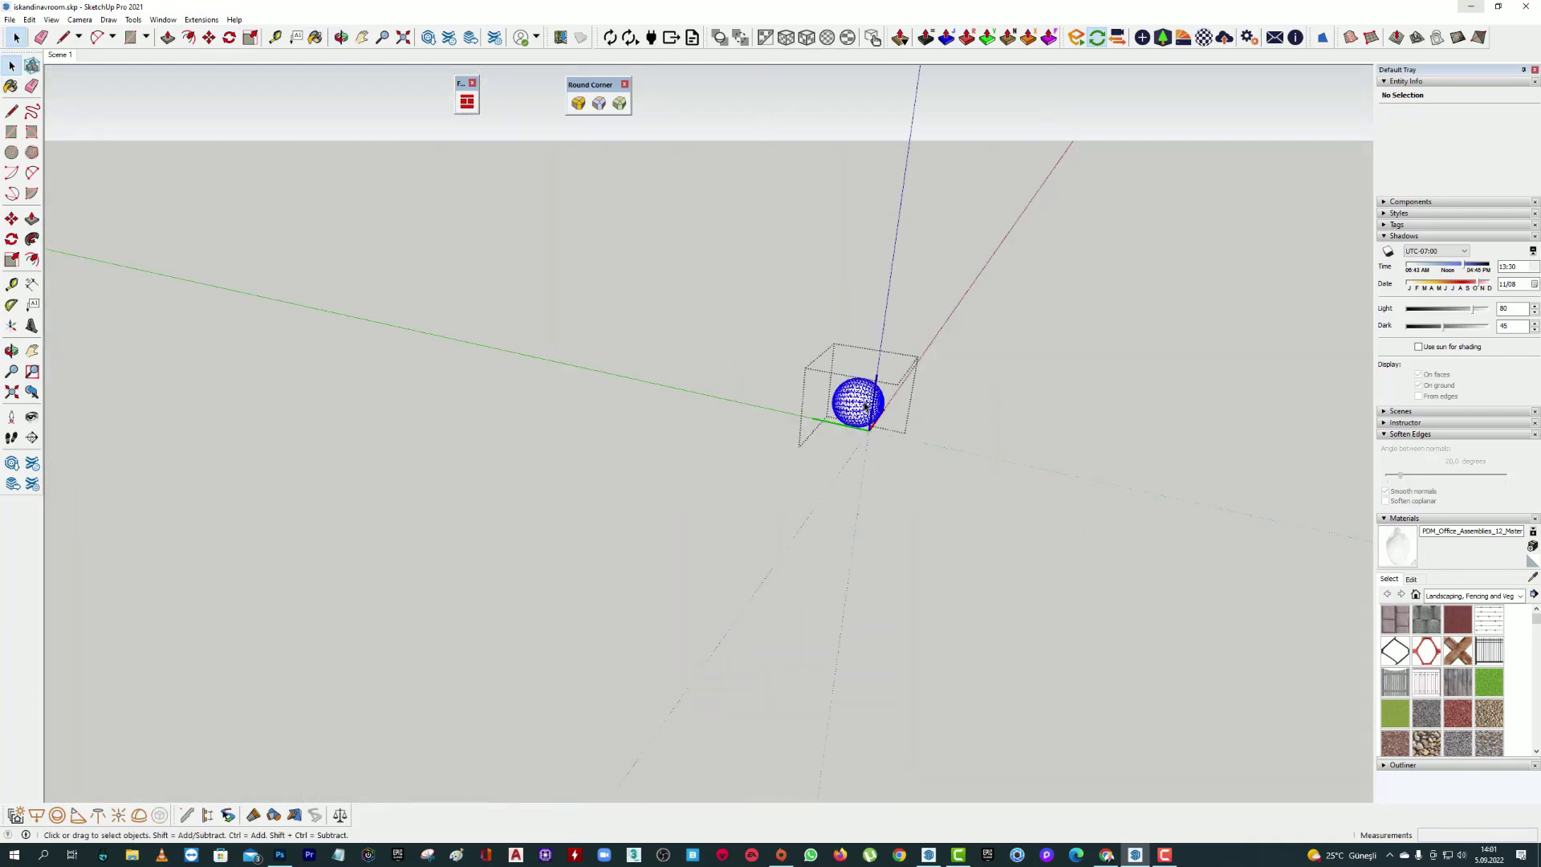
click(1412, 579)
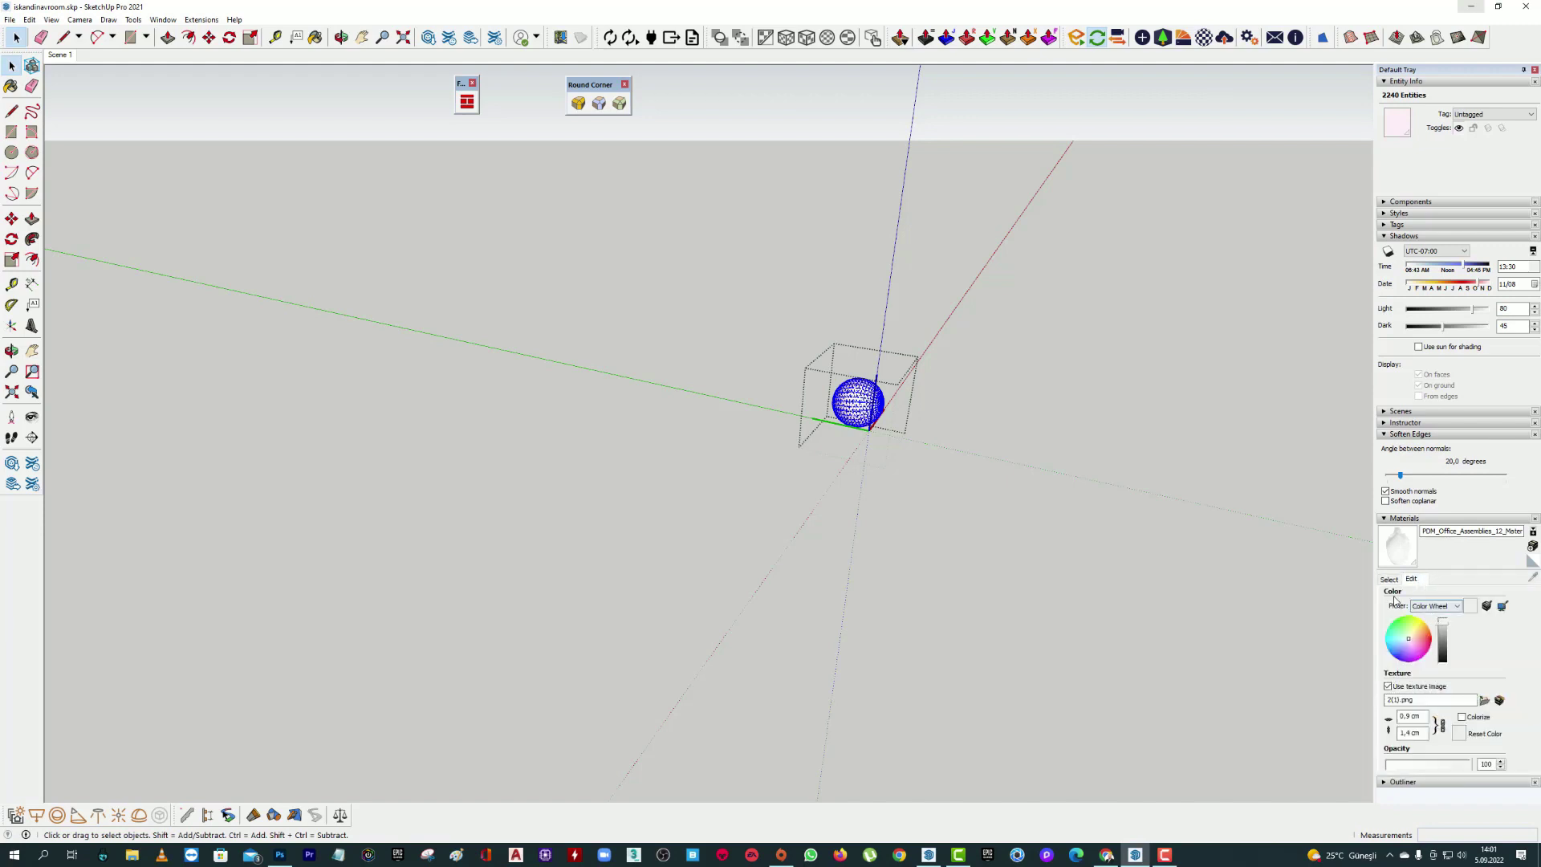
click(1387, 579)
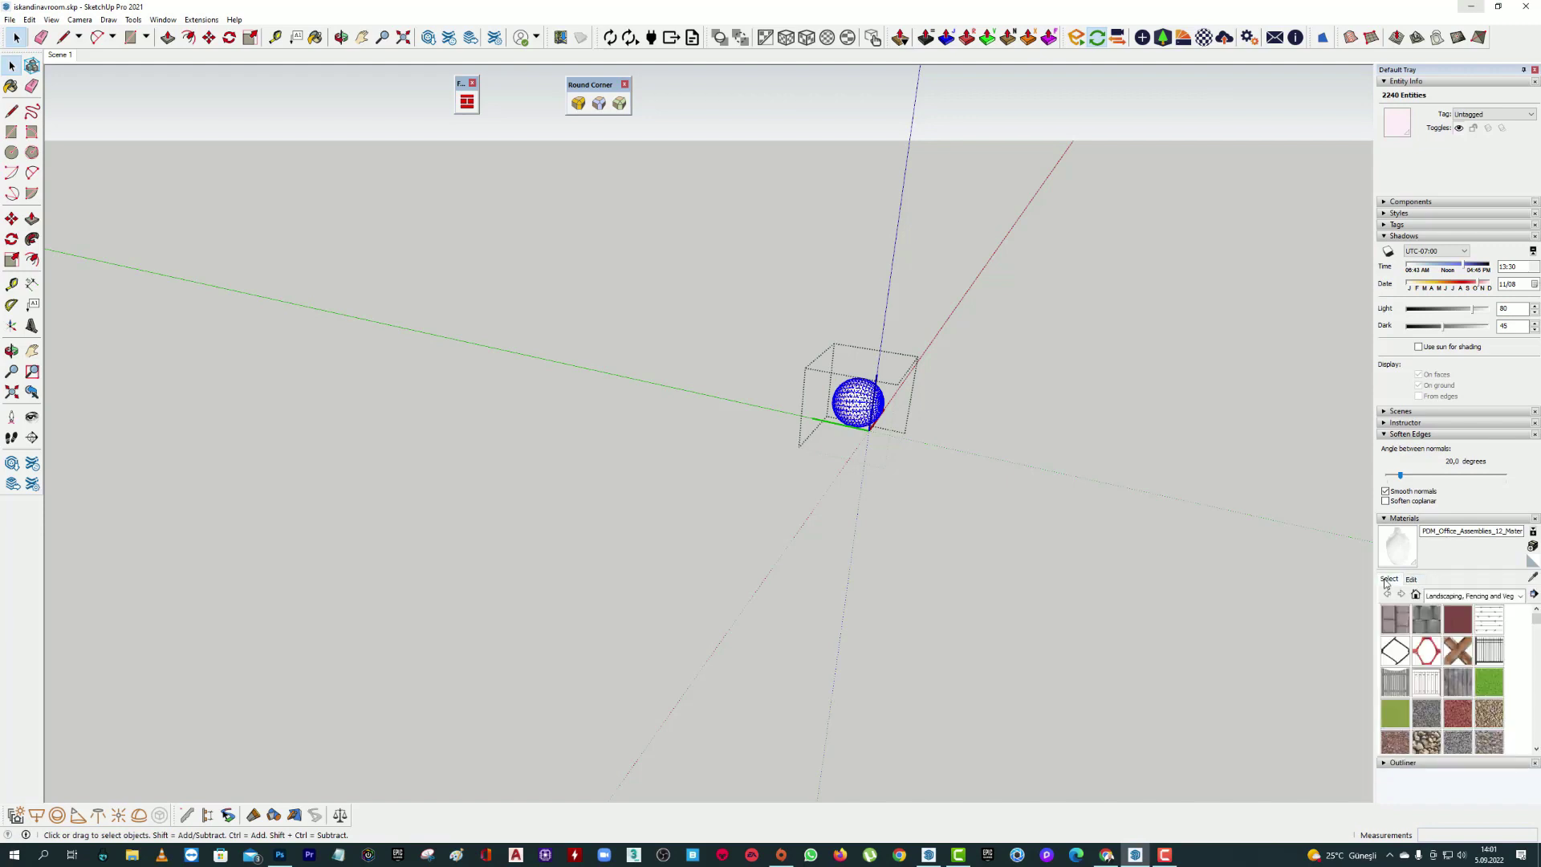
click(1533, 549)
click(1238, 424)
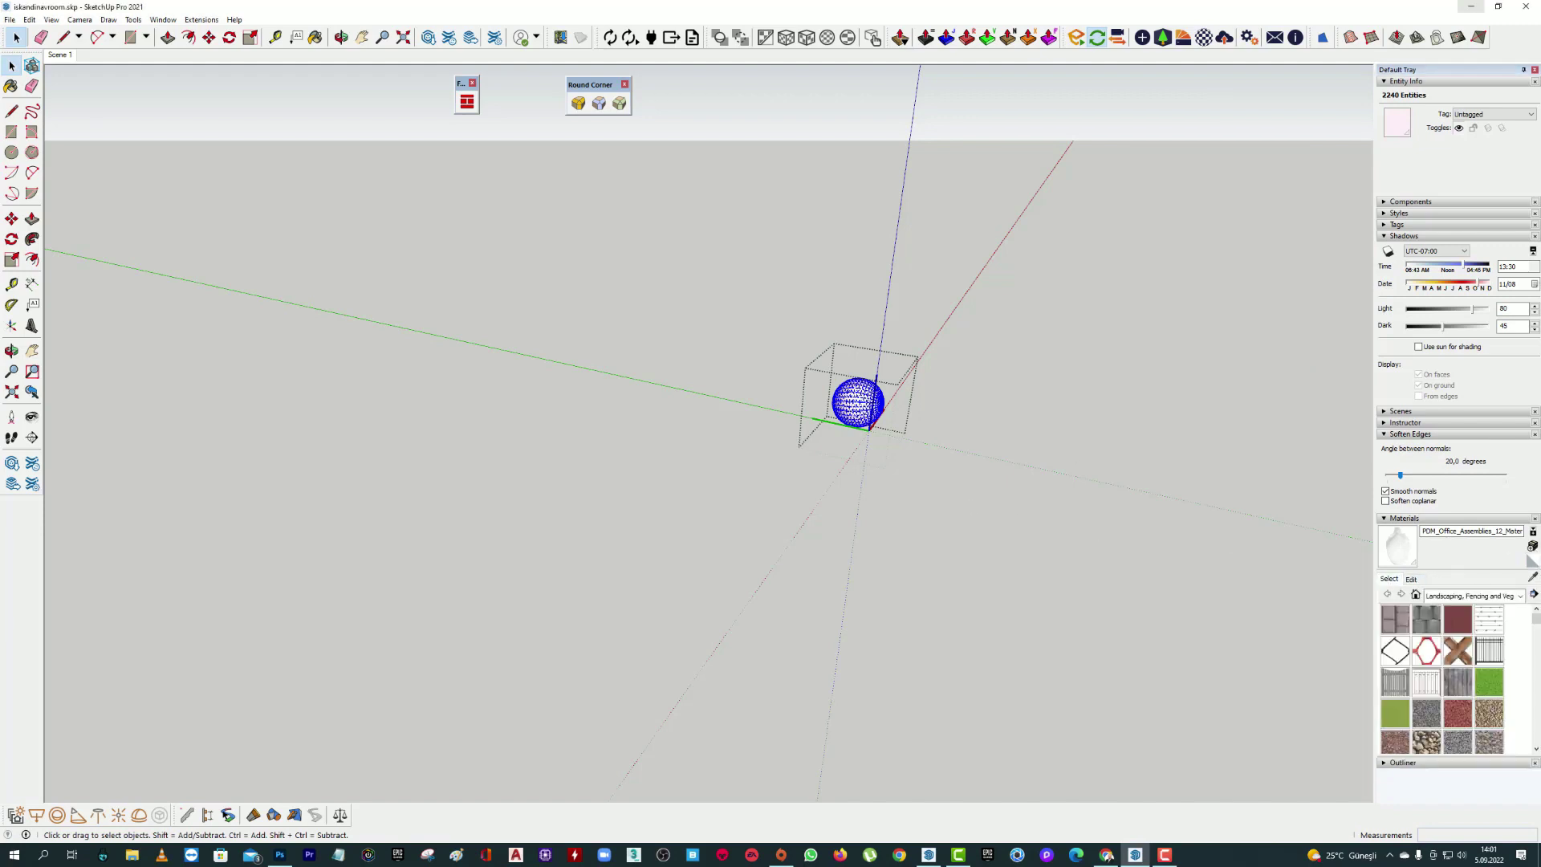
click(1530, 563)
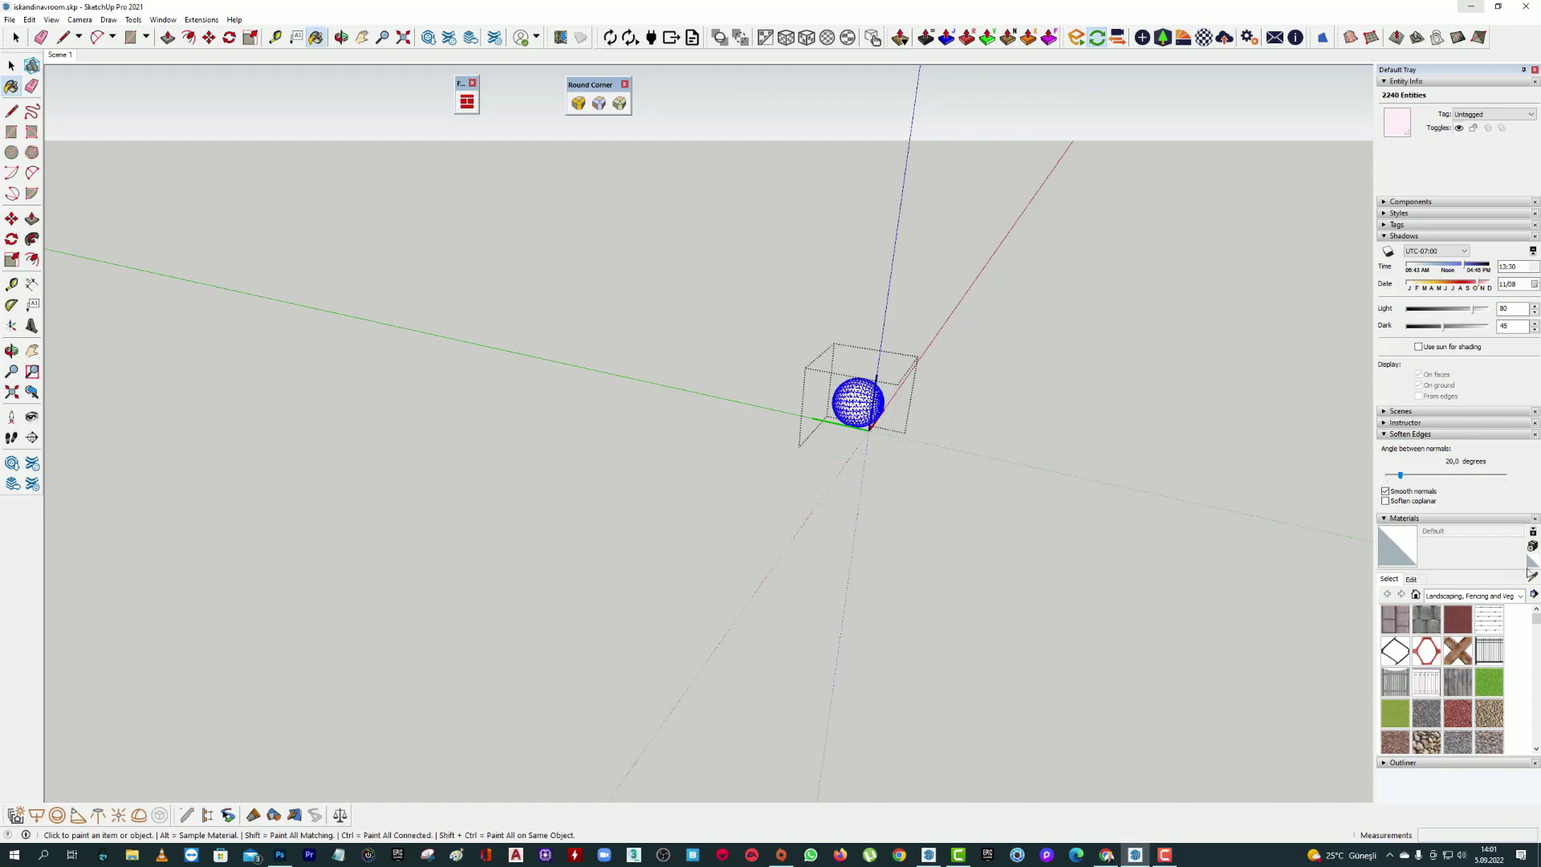
- Create Material17 from the Colors-Named 0047_Khaki swatch and paint the sphere with it
click(1441, 601)
click(1443, 637)
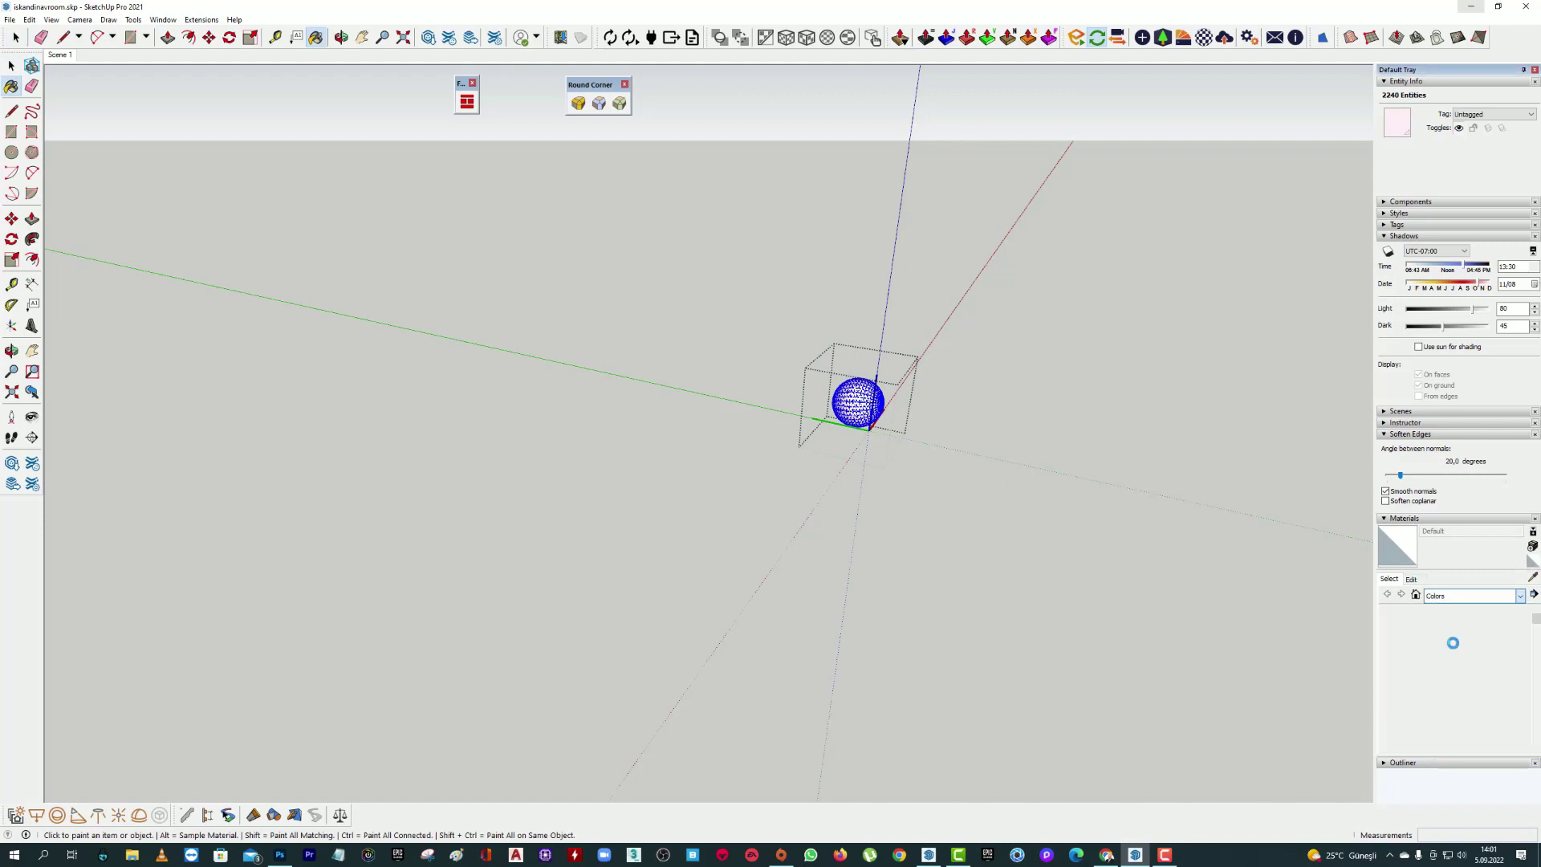
click(1448, 595)
click(1454, 650)
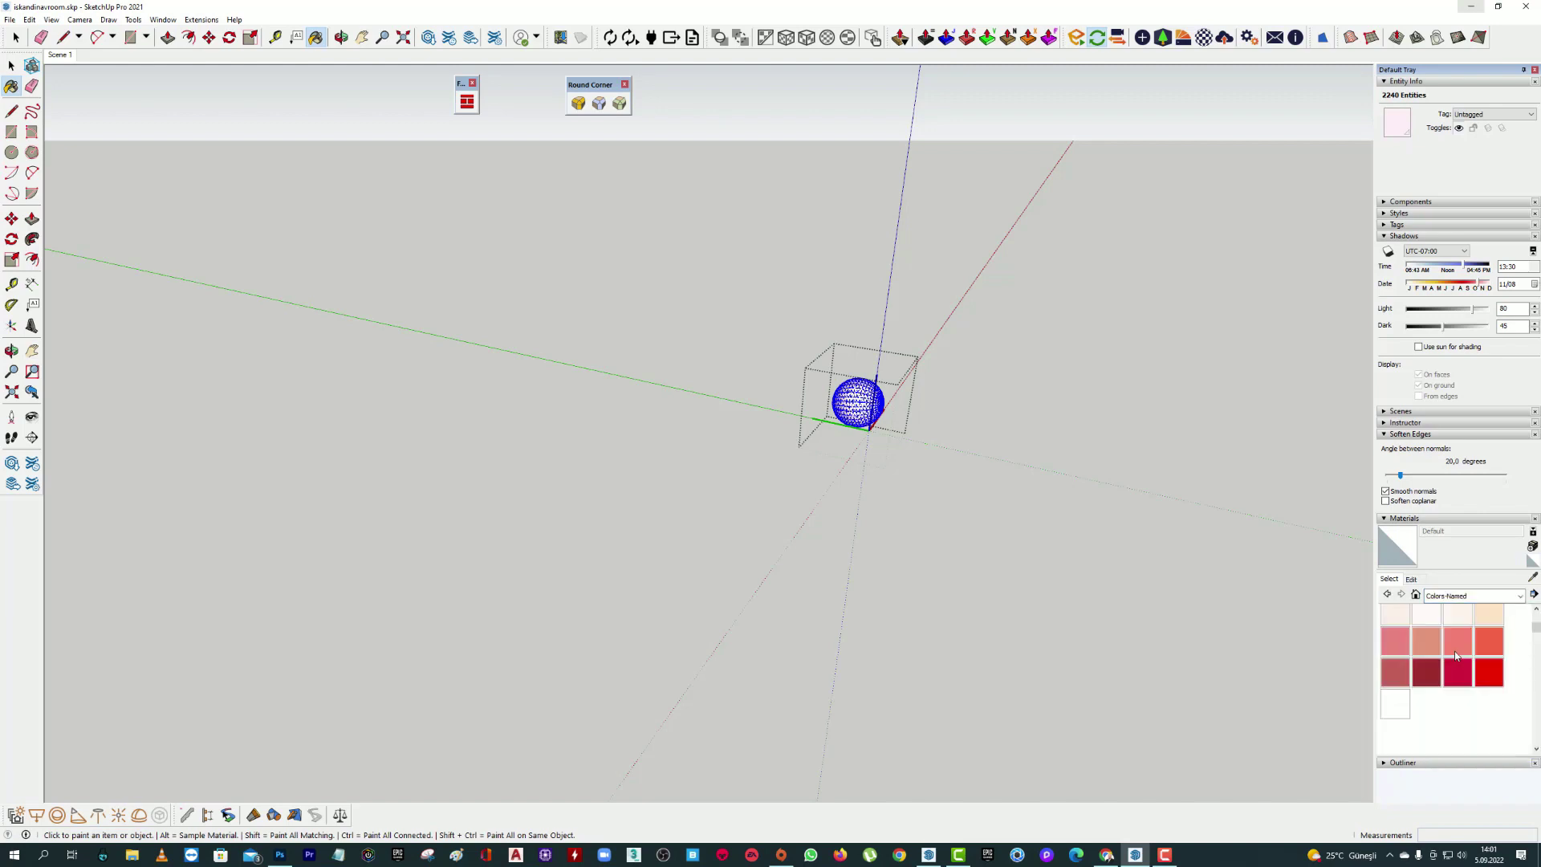
scroll(1454, 674, down, 2)
scroll(1454, 690, down, 2)
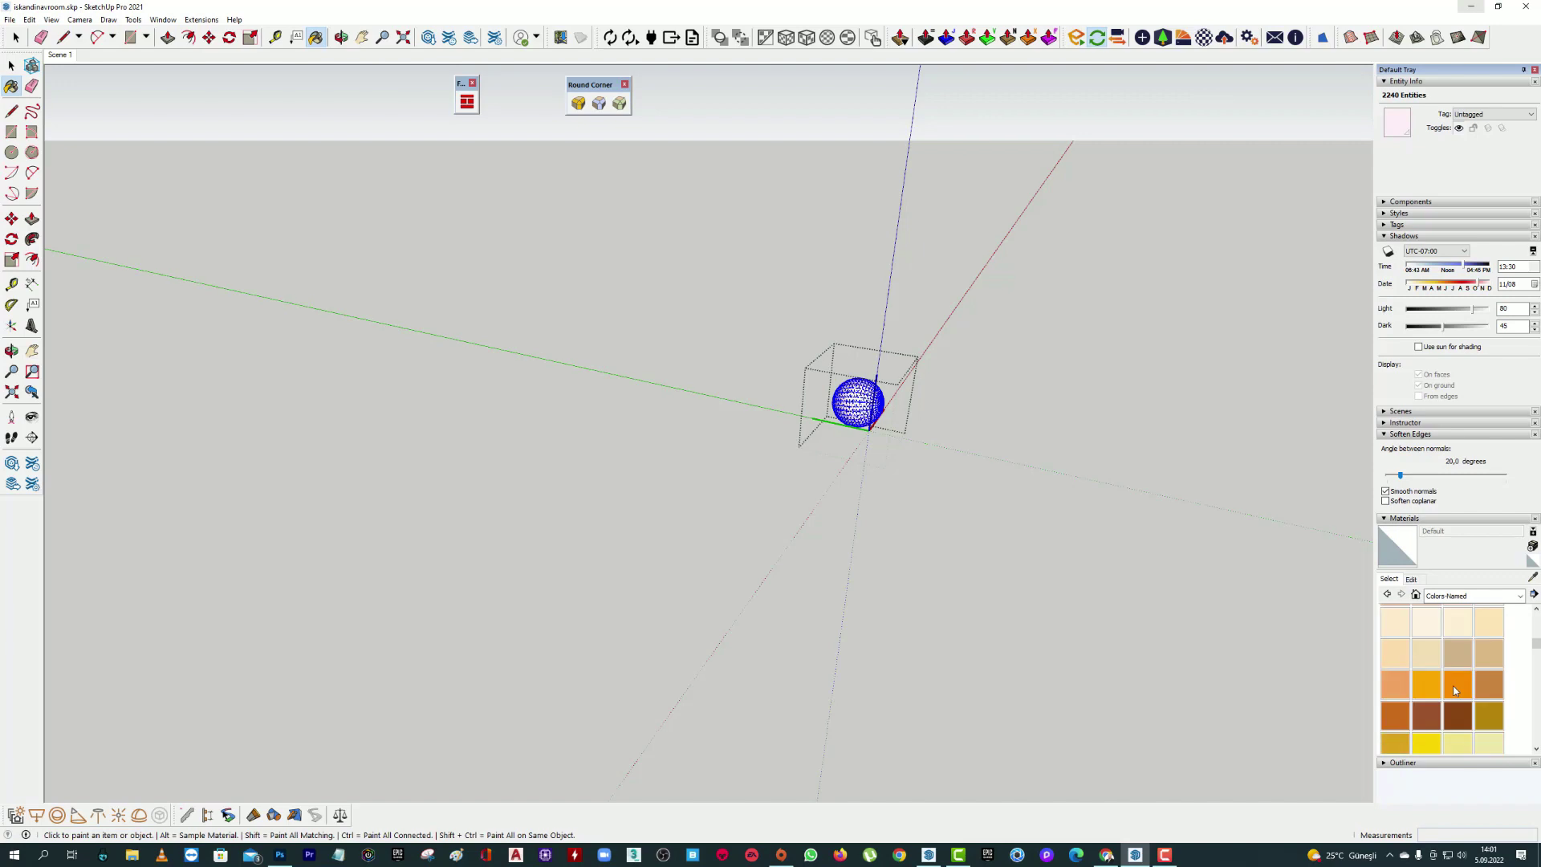
click(1452, 744)
click(1531, 549)
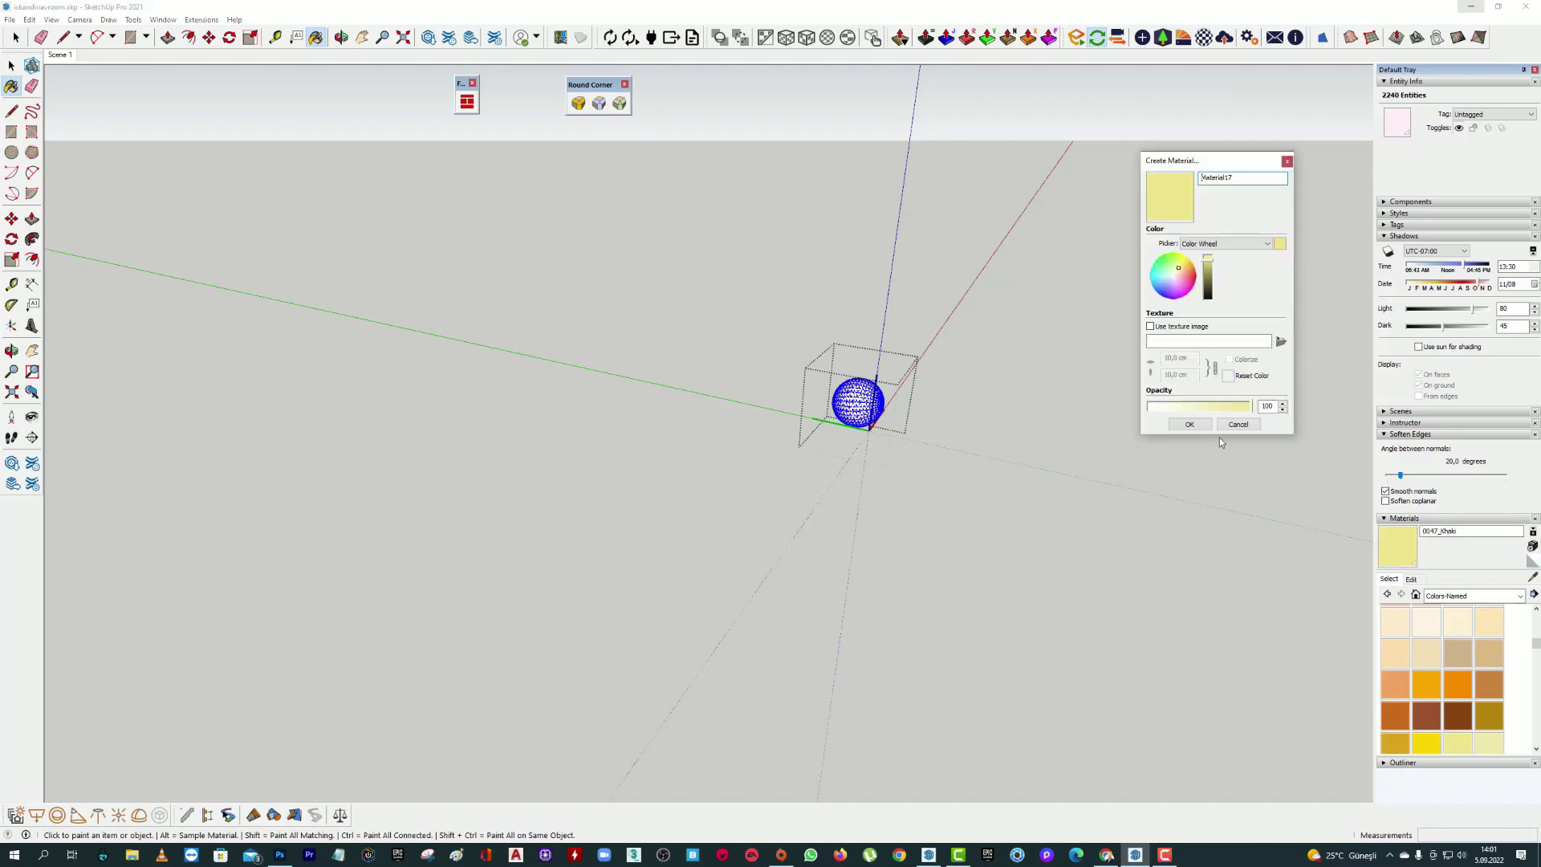
click(1191, 425)
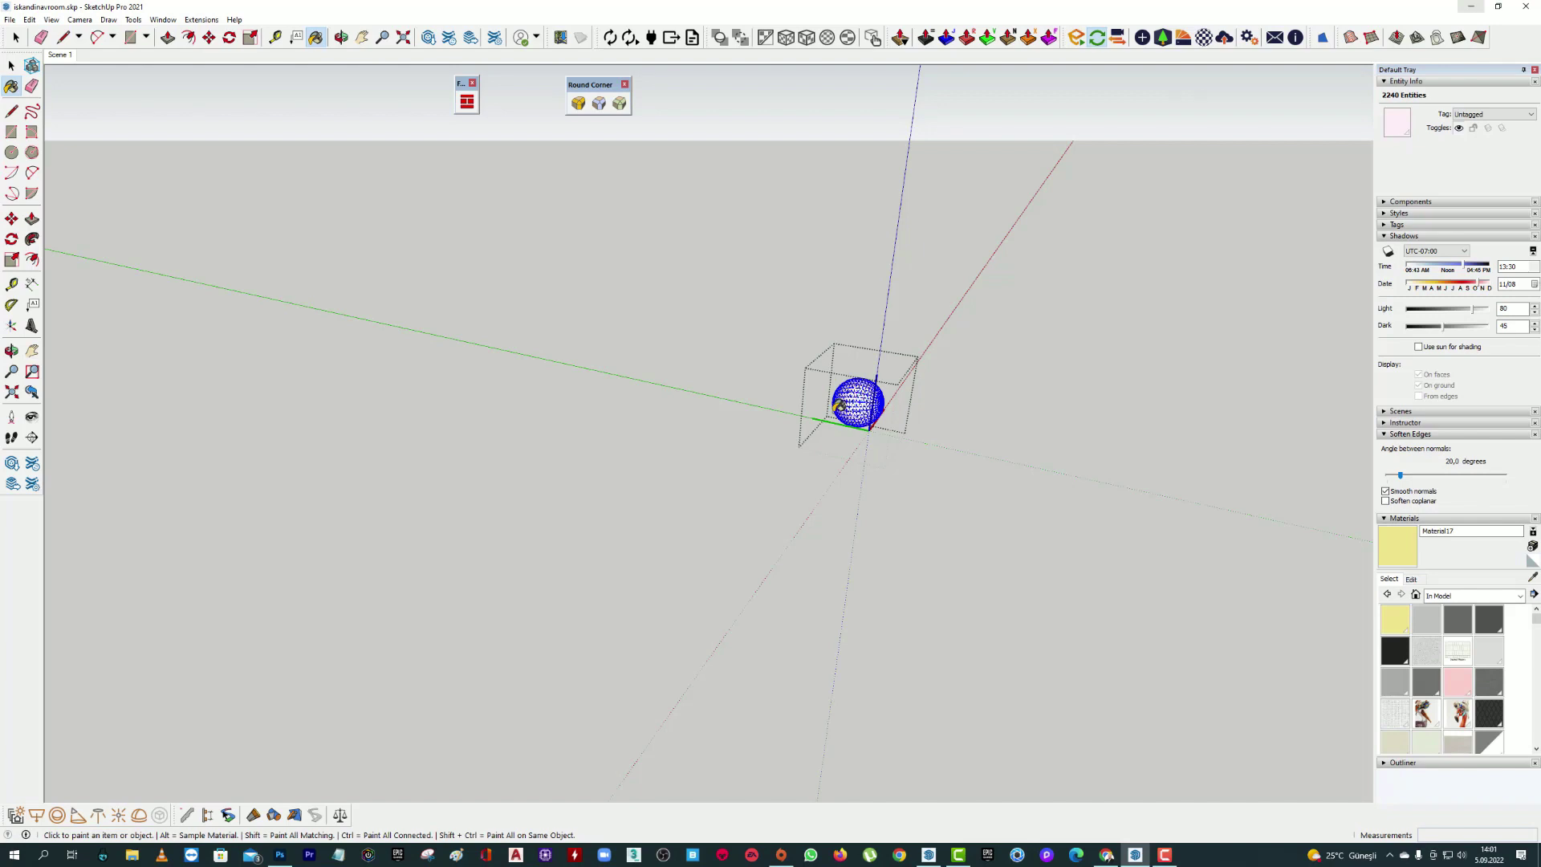
click(860, 398)
- Exit the sphere group and make Material17 Enscape self-illuminated at 21,472 cd/m²
key(space)
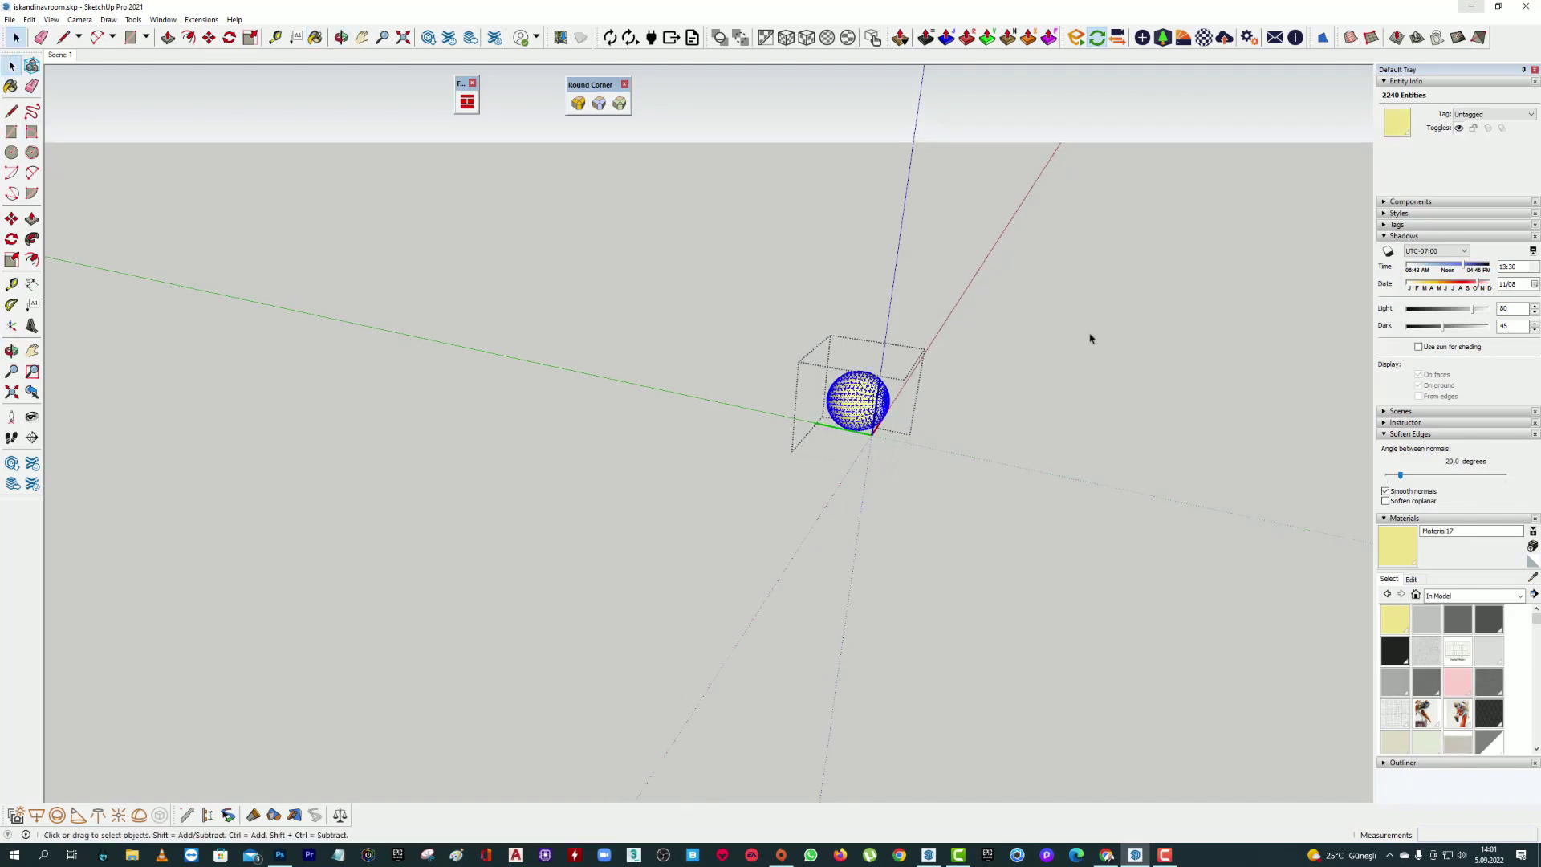
key(shift+z)
key(Page_Down)
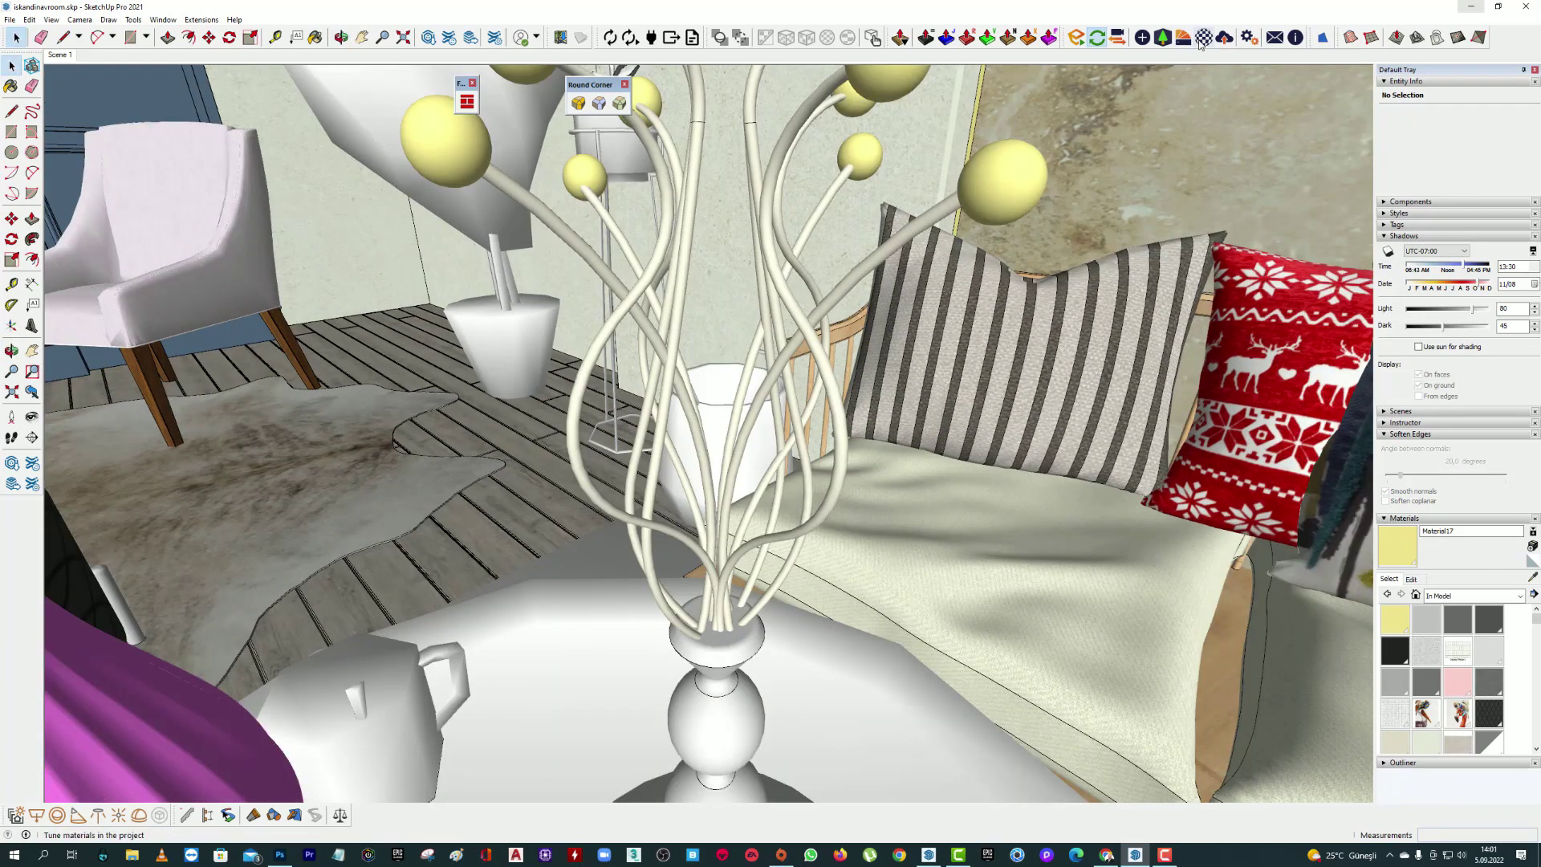
click(1204, 38)
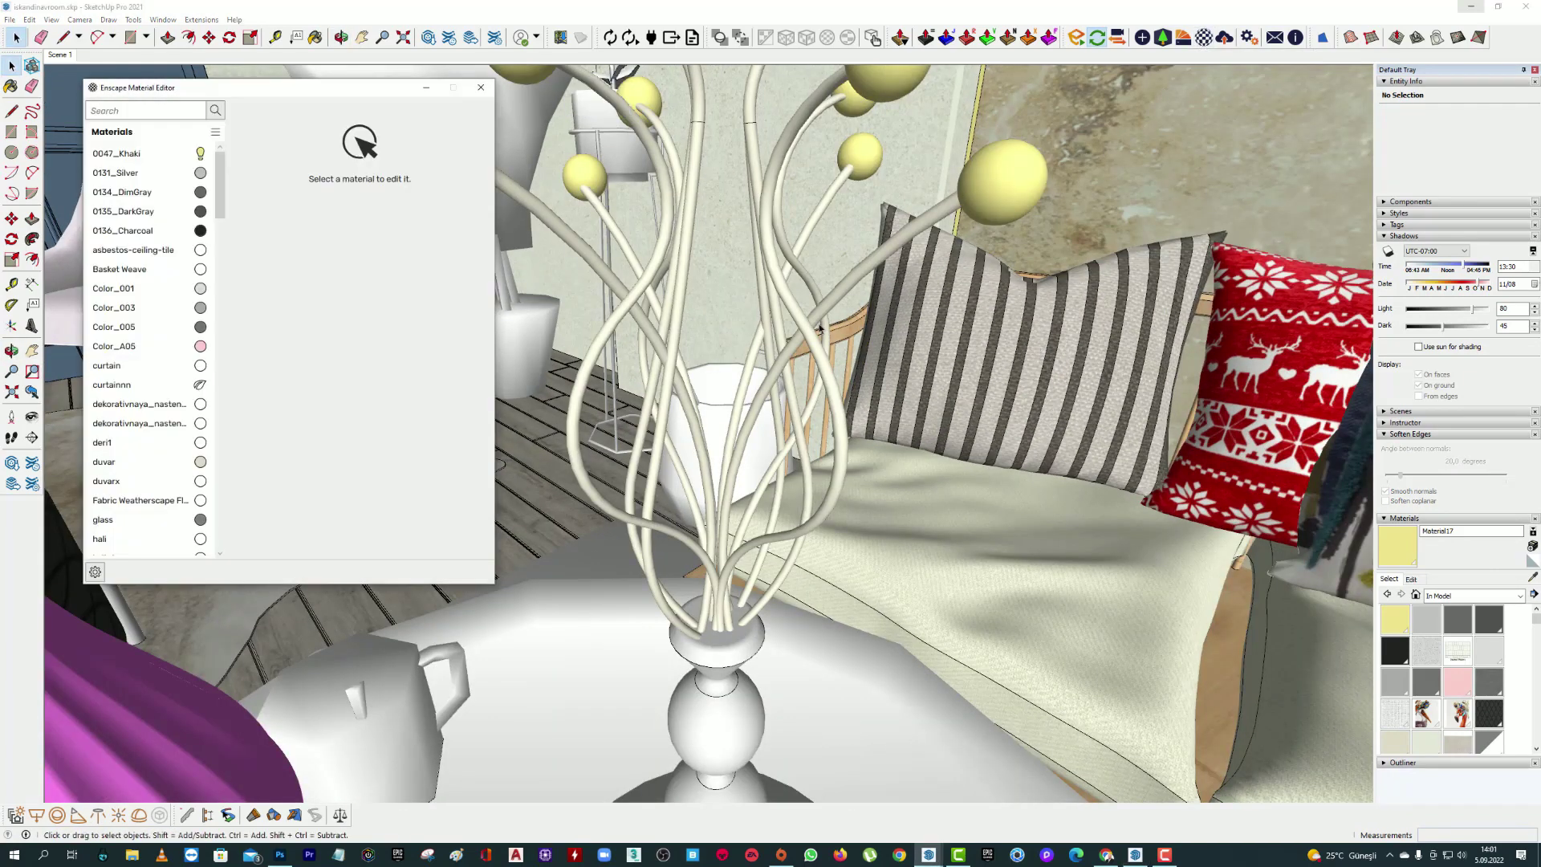
click(1524, 582)
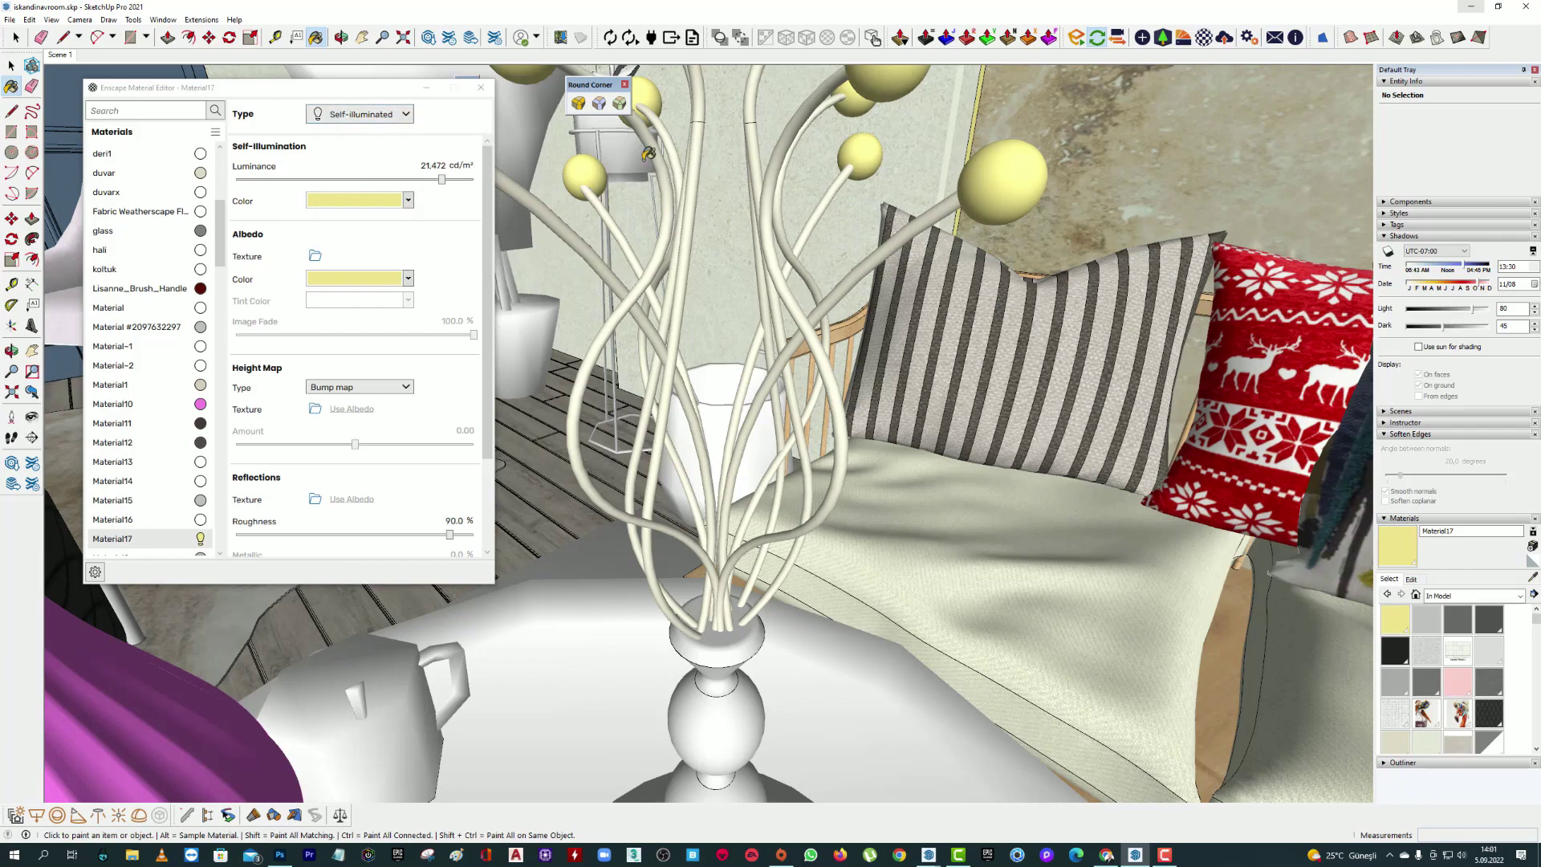
click(481, 87)
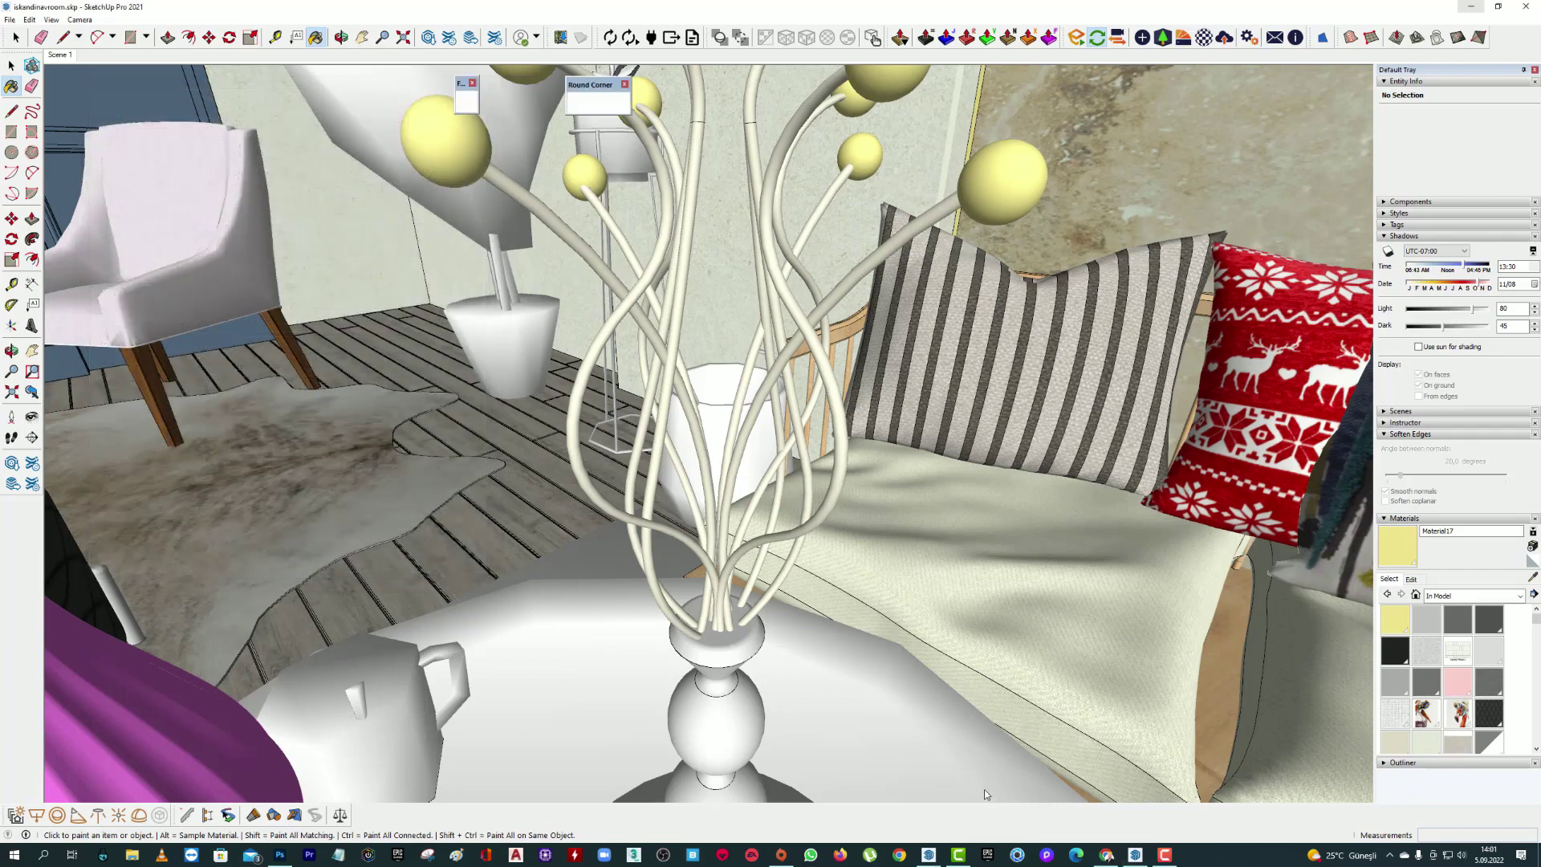
click(1134, 854)
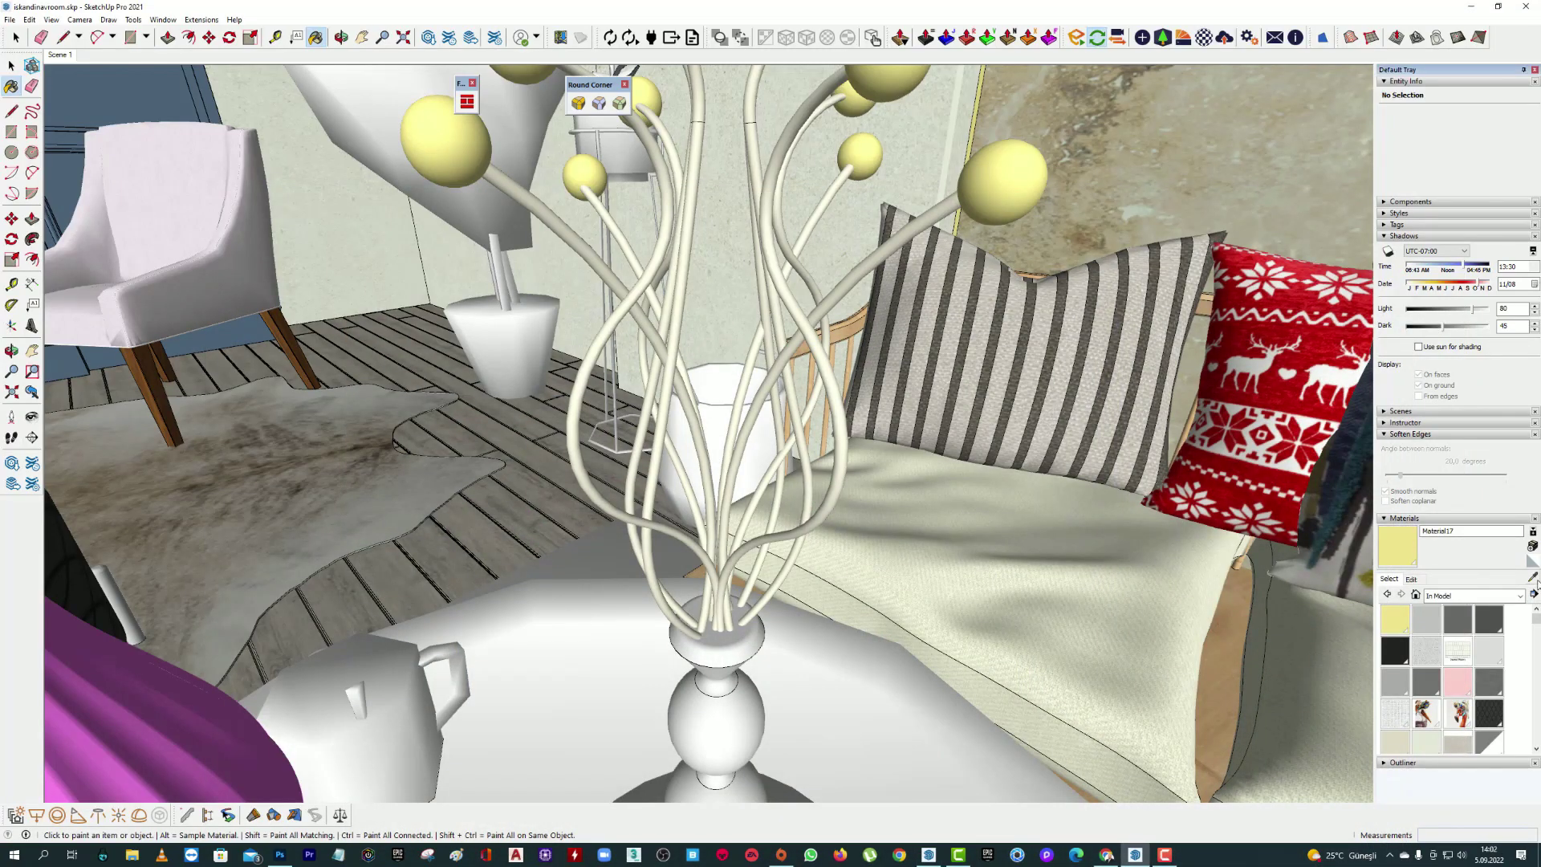
key(space)
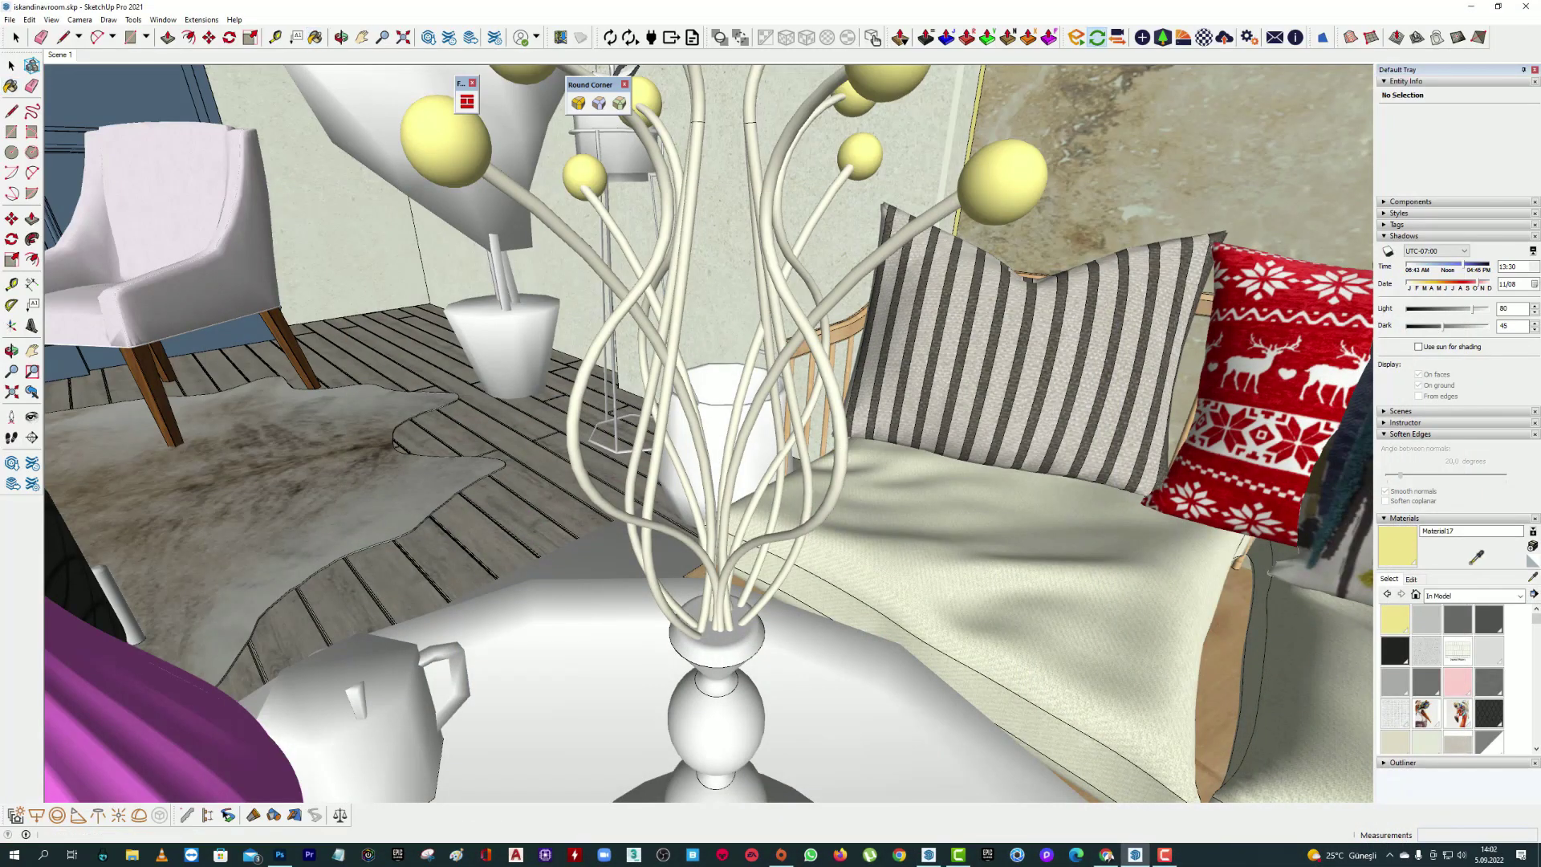
- Zoom out to a wider view of the sofa and coffee table
click(1528, 594)
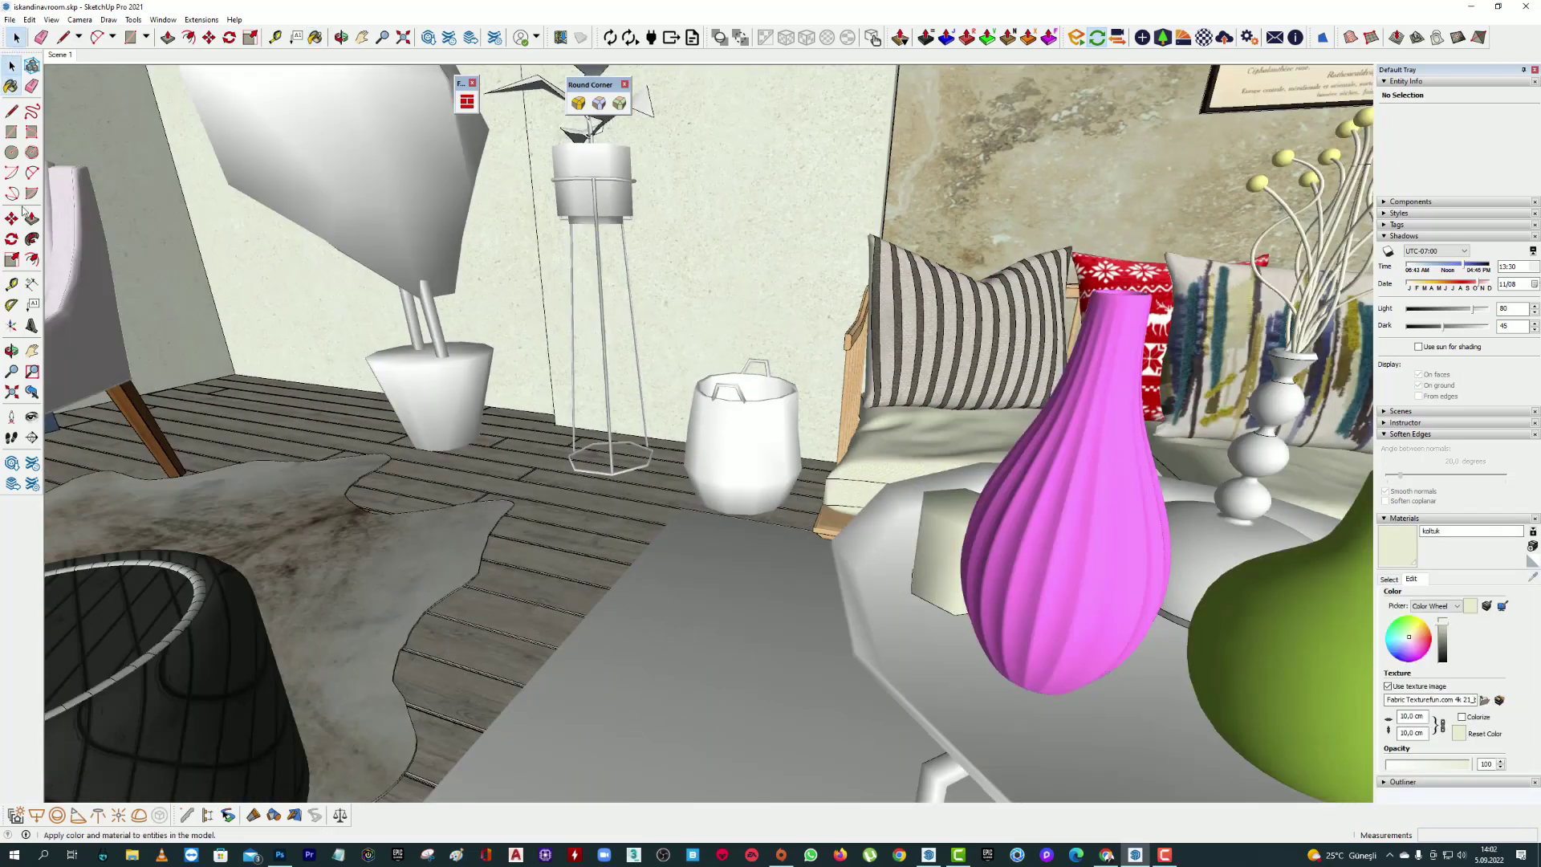
click(32, 415)
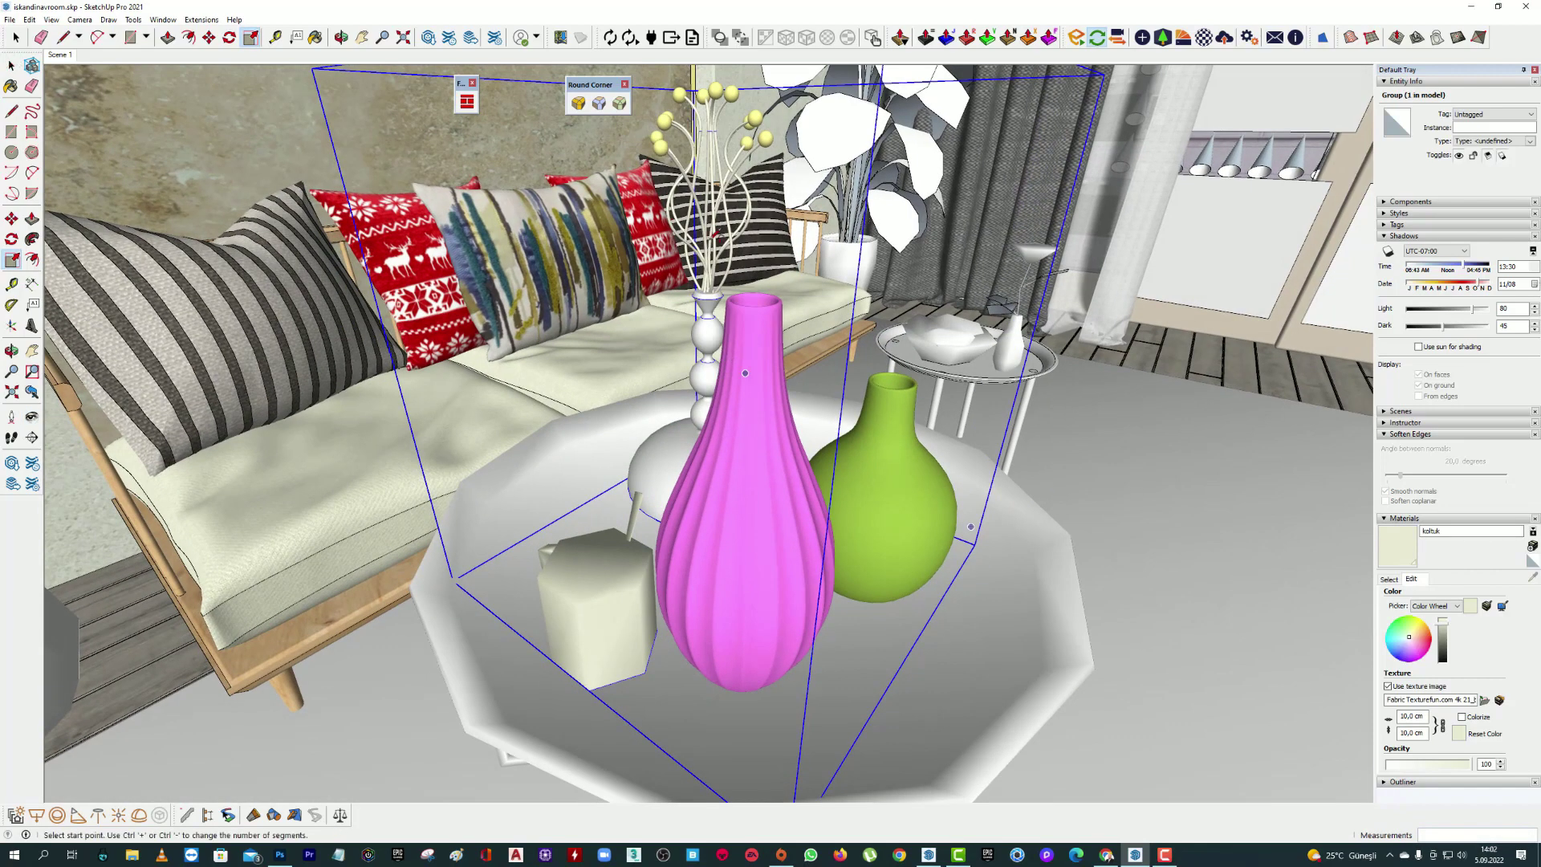
key(space)
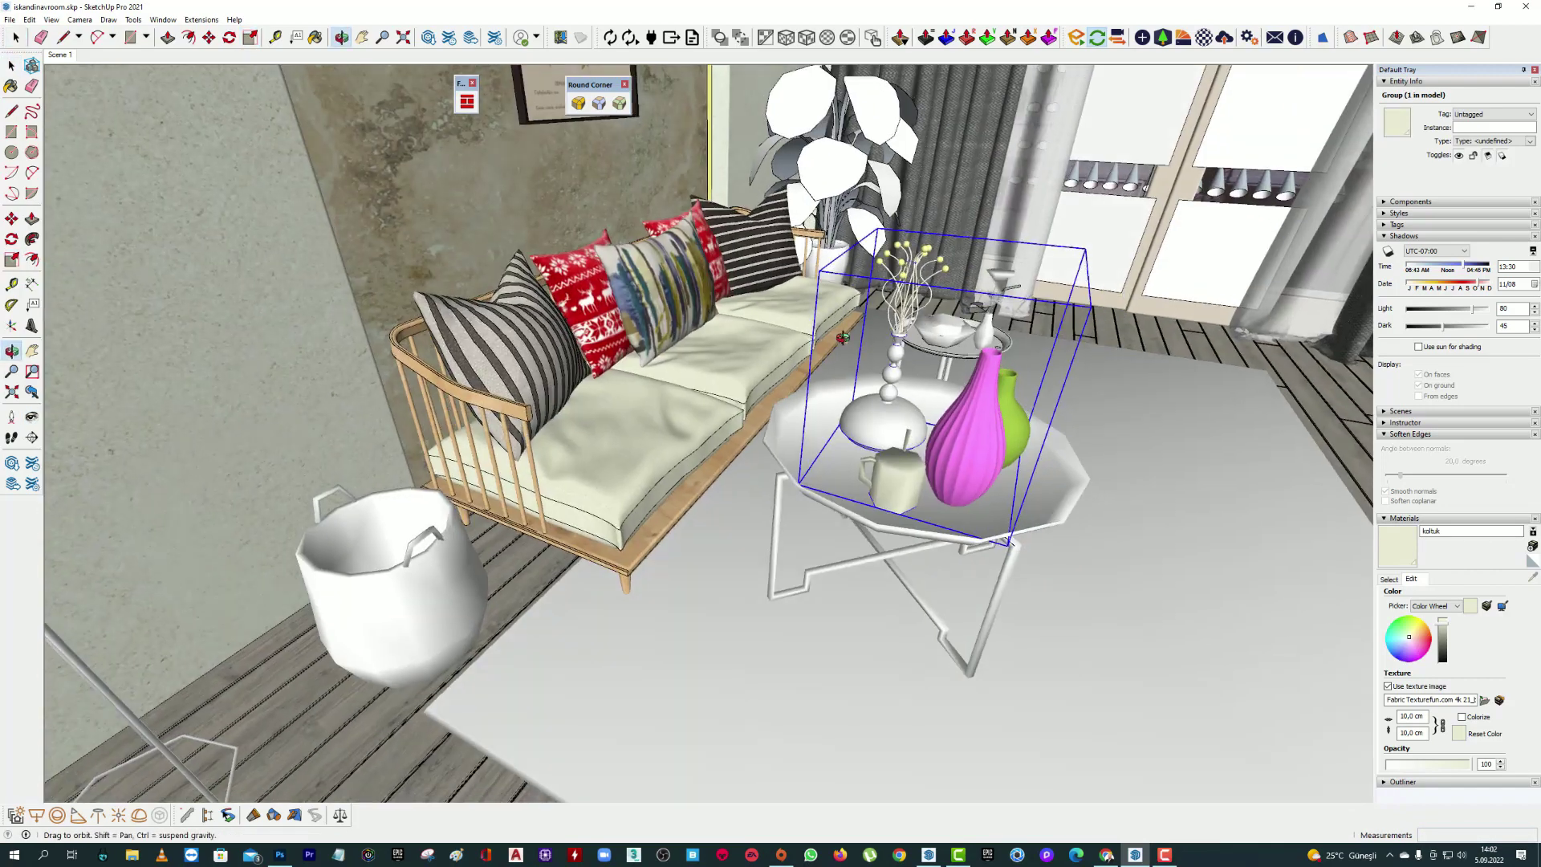
scroll(795, 323, up, 2)
scroll(802, 313, up, 2)
scroll(834, 273, up, 2)
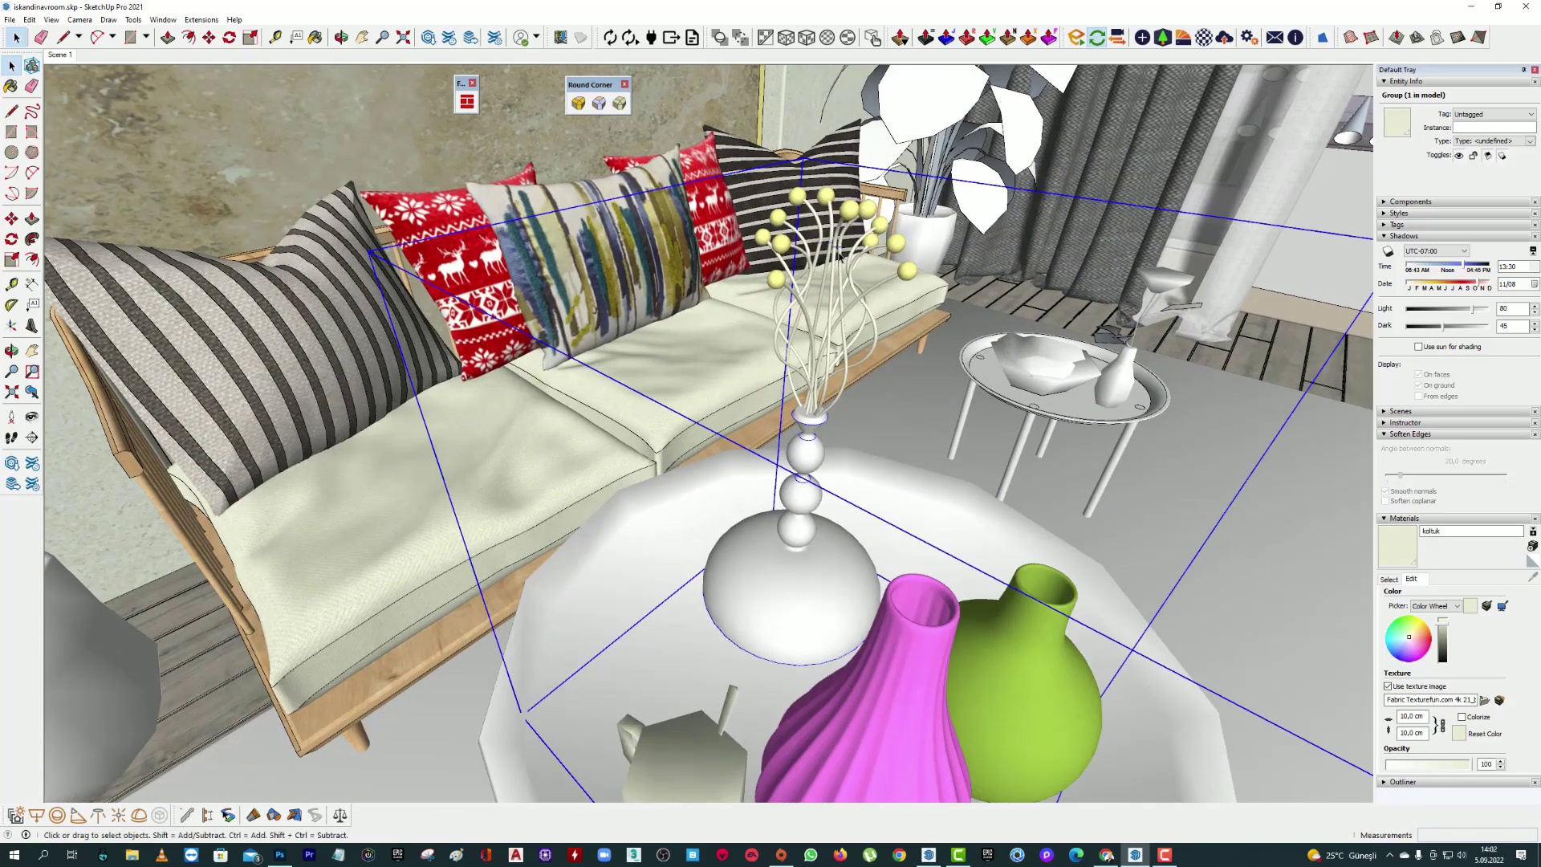
scroll(843, 260, up, 2)
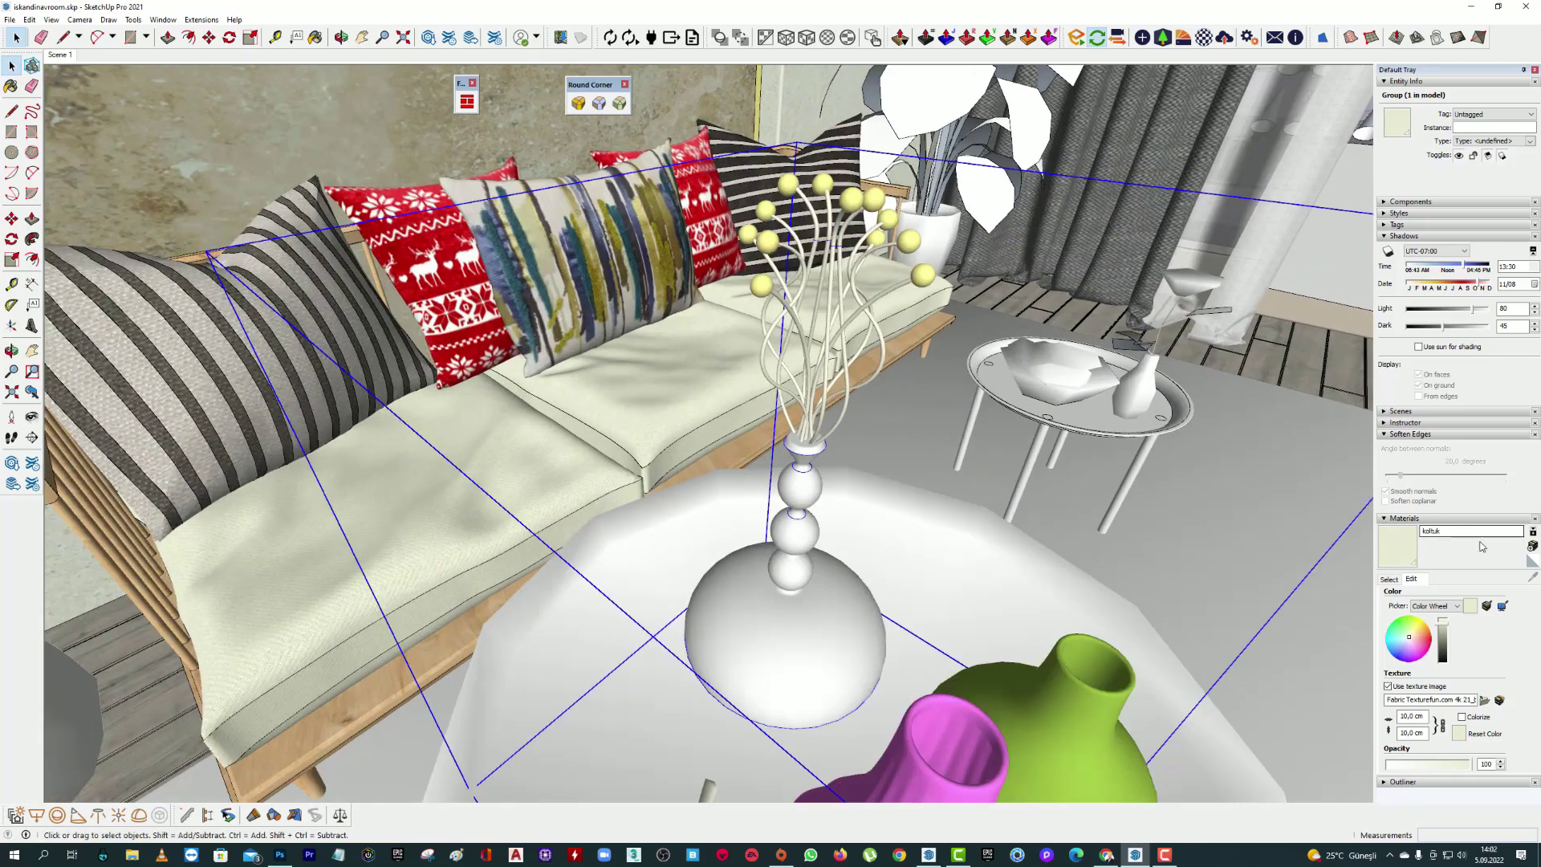
- Sample the duvar wall material from the model and darken its colour slightly
click(1388, 578)
click(1532, 577)
scroll(890, 337, up, 3)
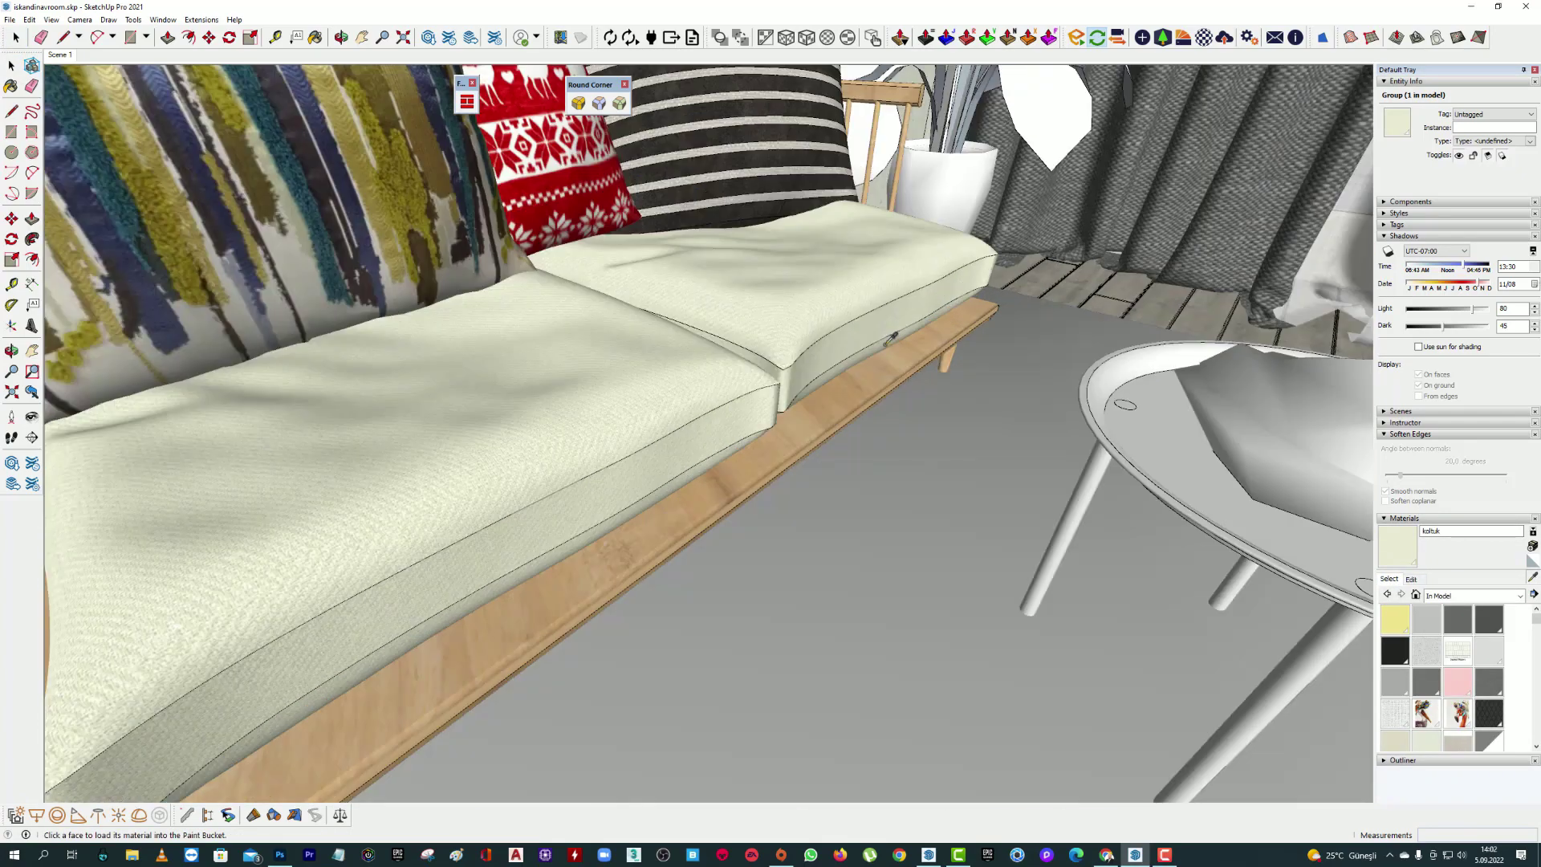
scroll(887, 353, down, 2)
scroll(880, 365, down, 2)
scroll(743, 385, down, 2)
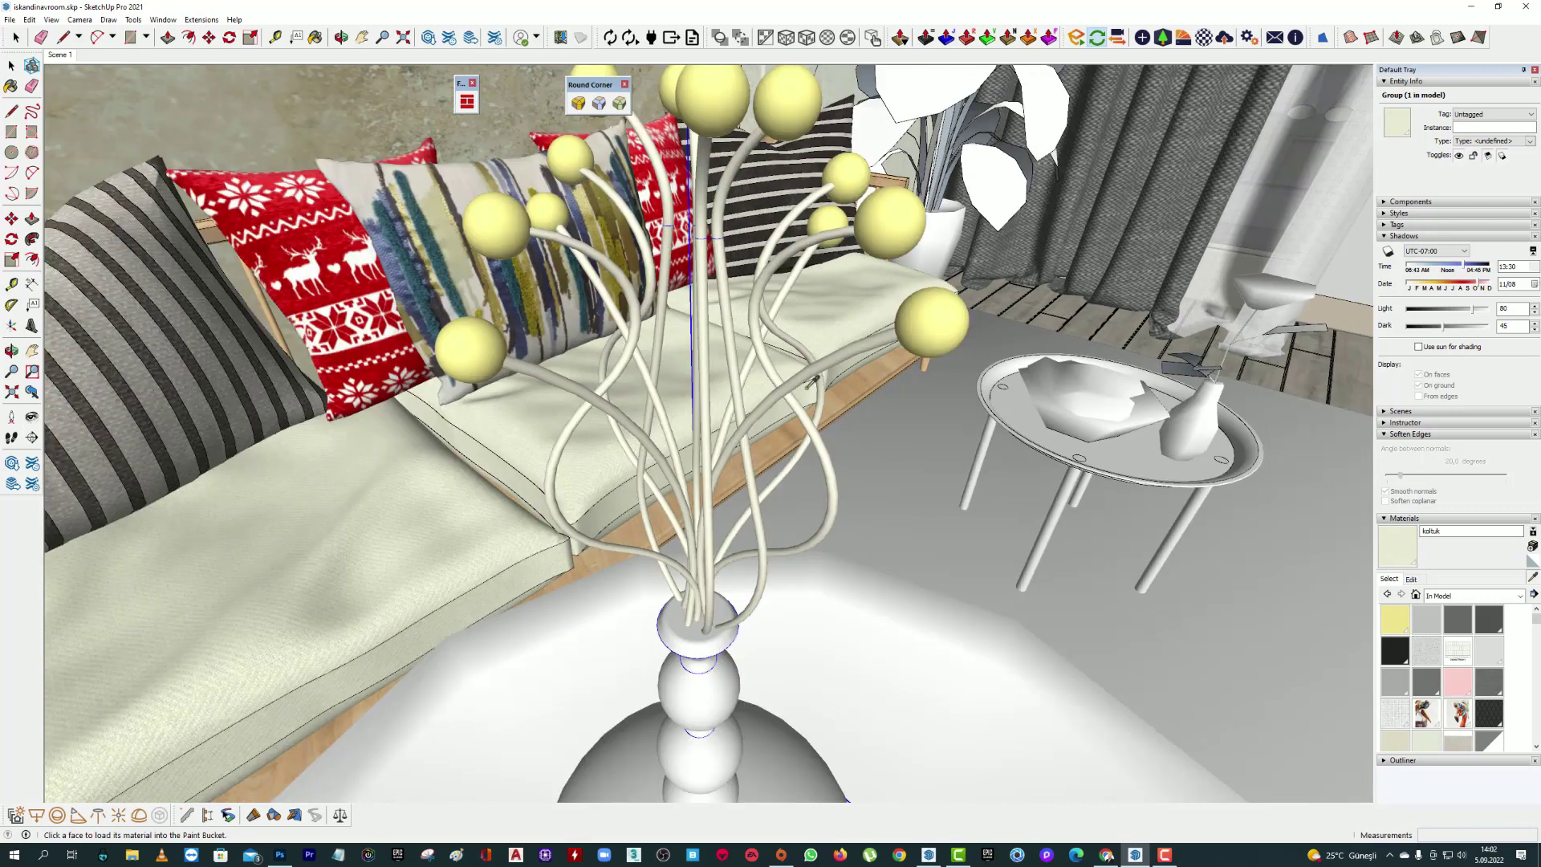
click(810, 370)
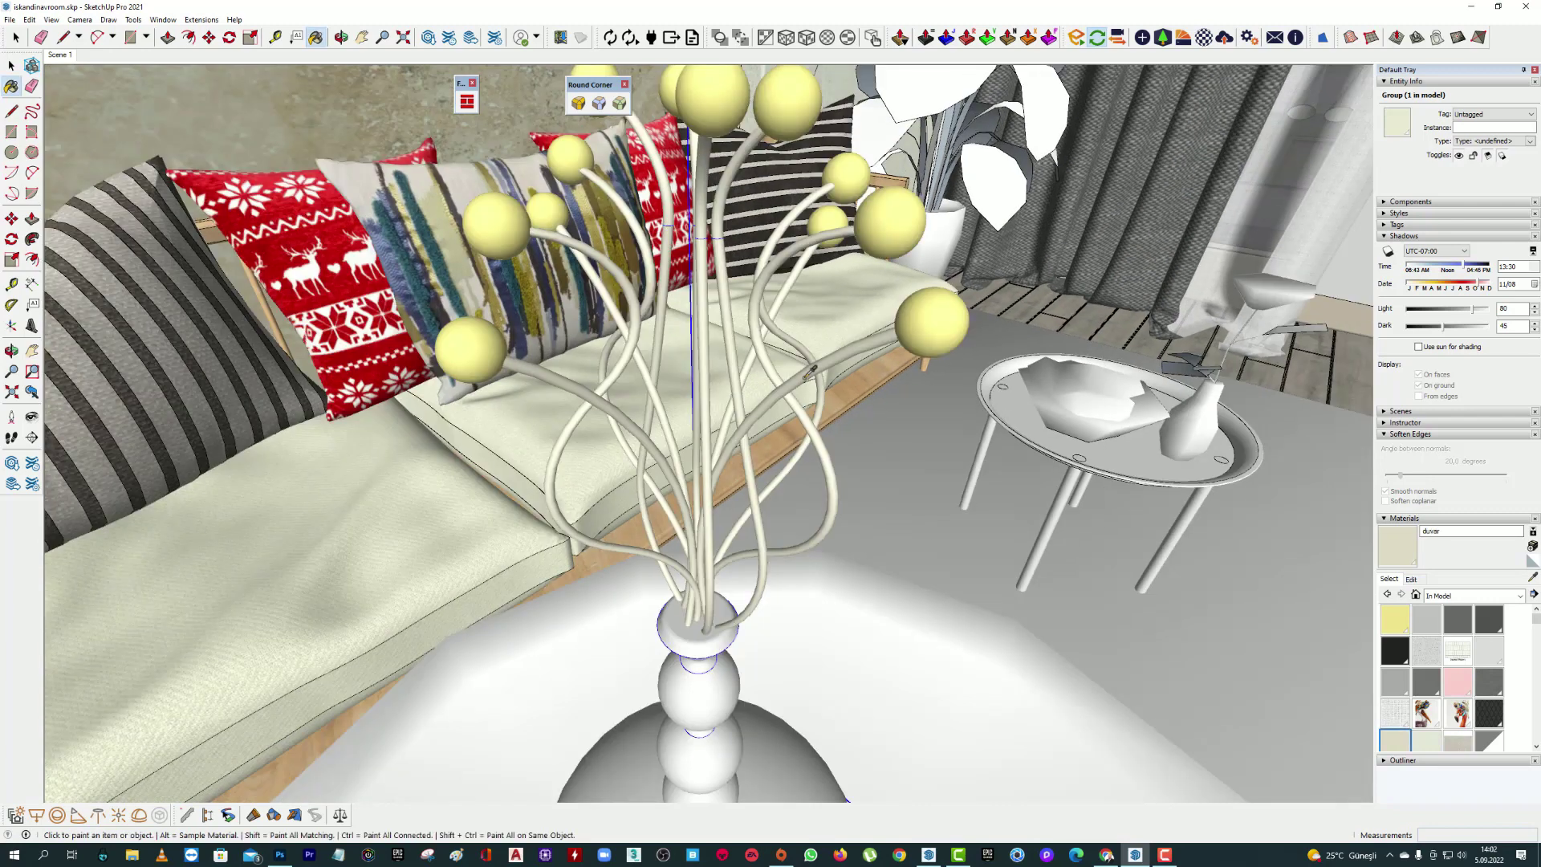
click(1414, 578)
click(1442, 631)
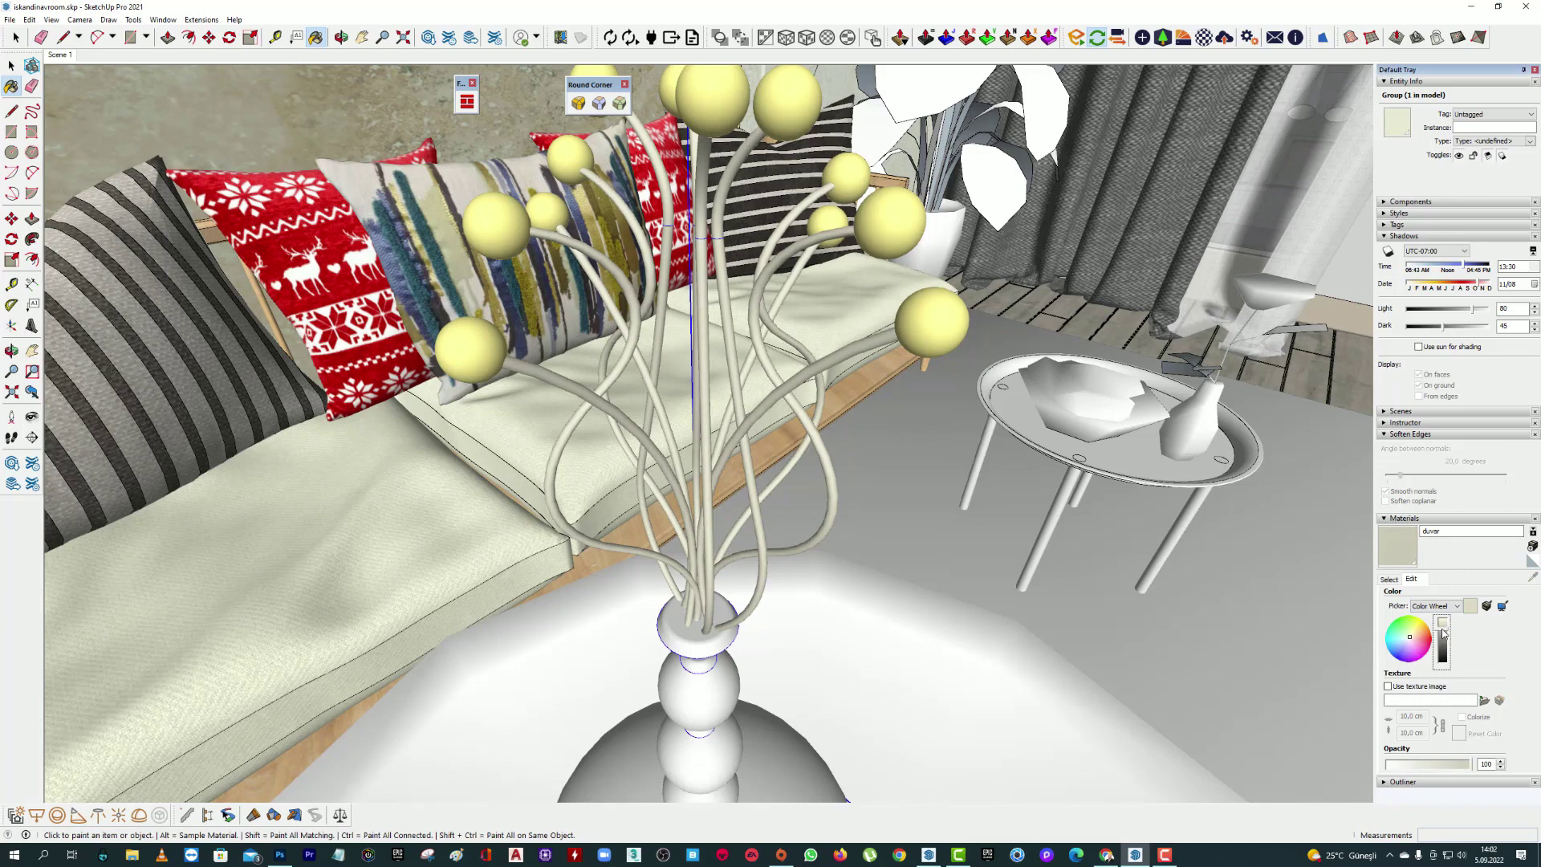
click(1389, 579)
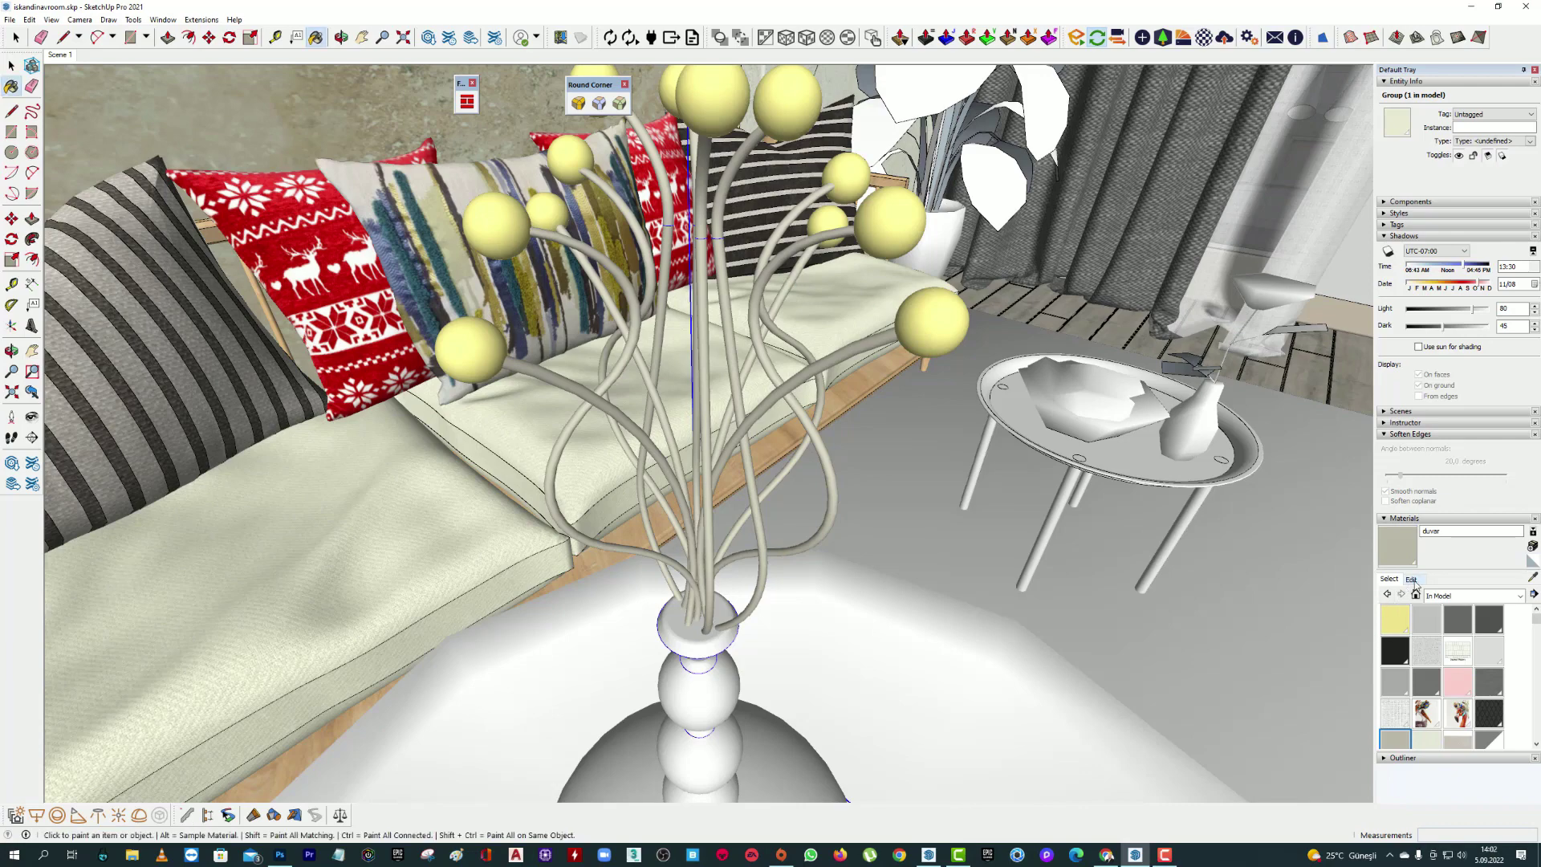
- Zoom out further and bring the Enscape real-time render to the front
scroll(826, 455, down, 3)
scroll(811, 433, down, 2)
scroll(811, 434, down, 2)
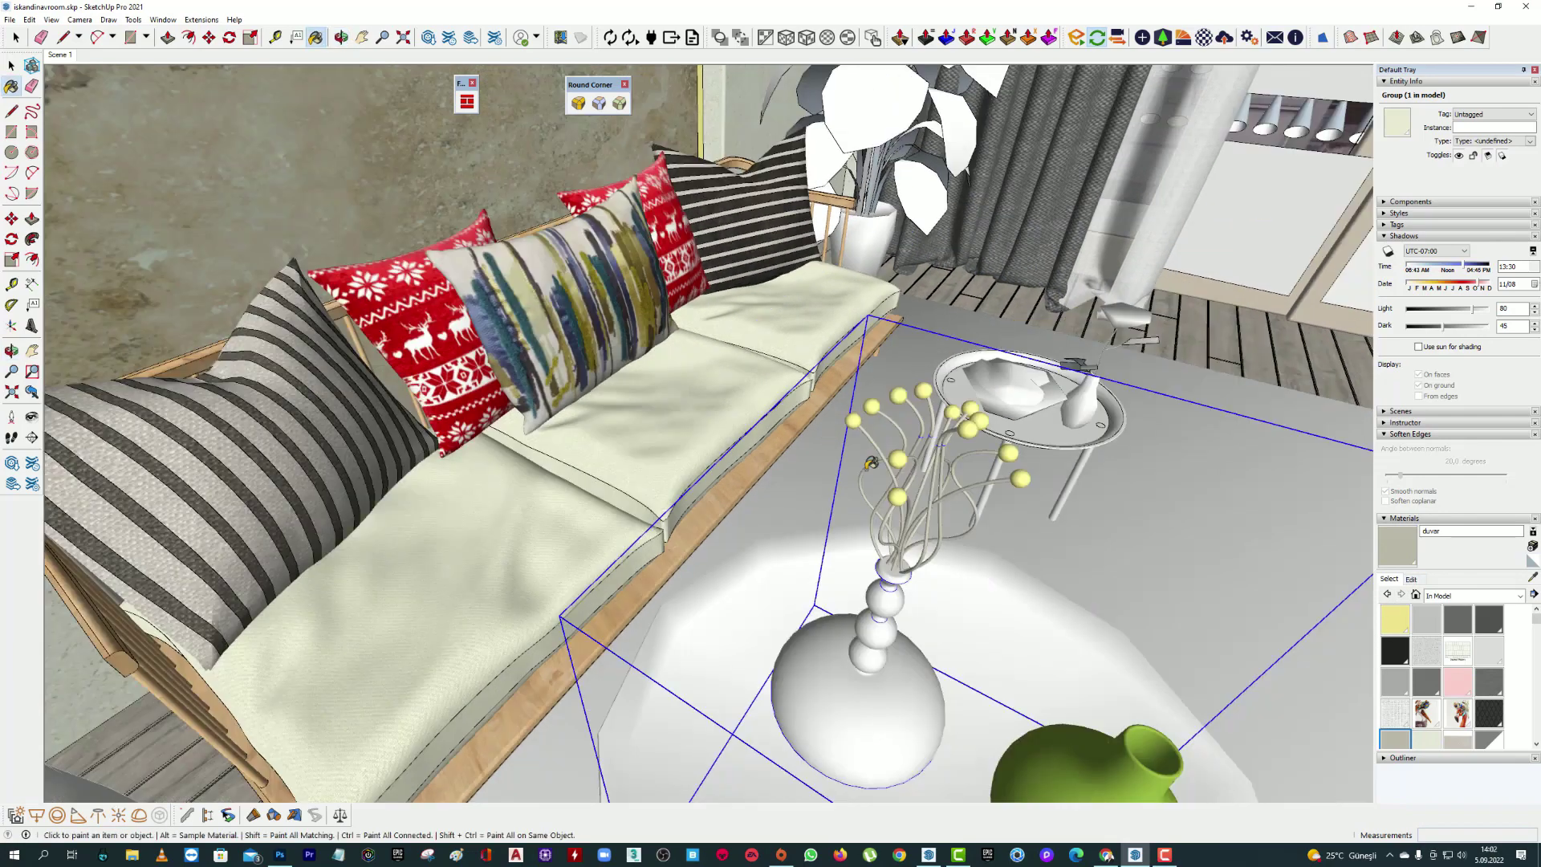
click(928, 855)
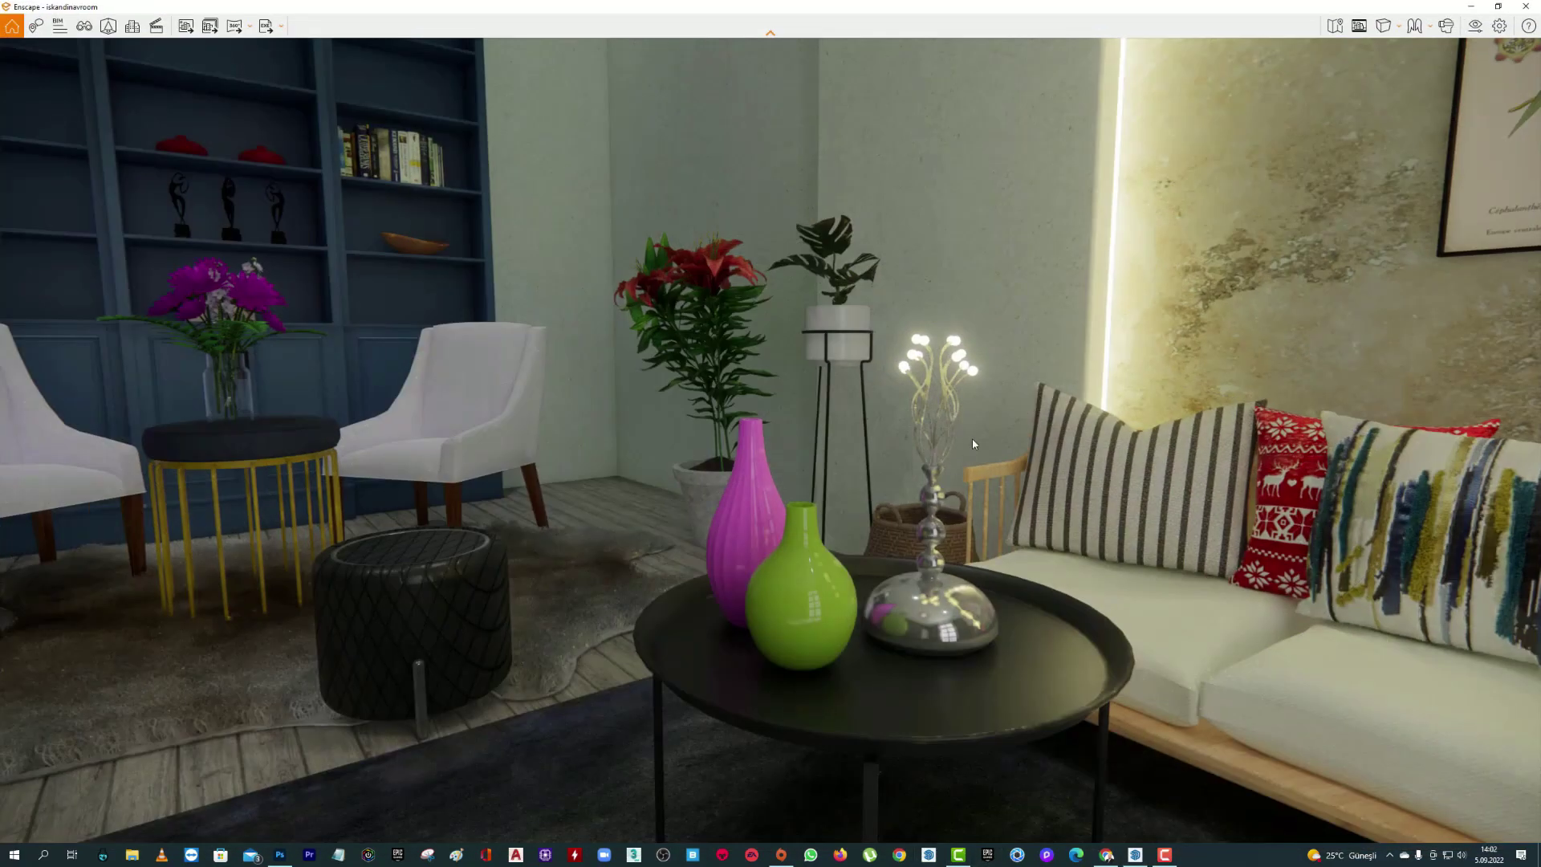
- Orbit and fly the Enscape camera past the window and TV to face the sofa wall
scroll(859, 476, up, 3)
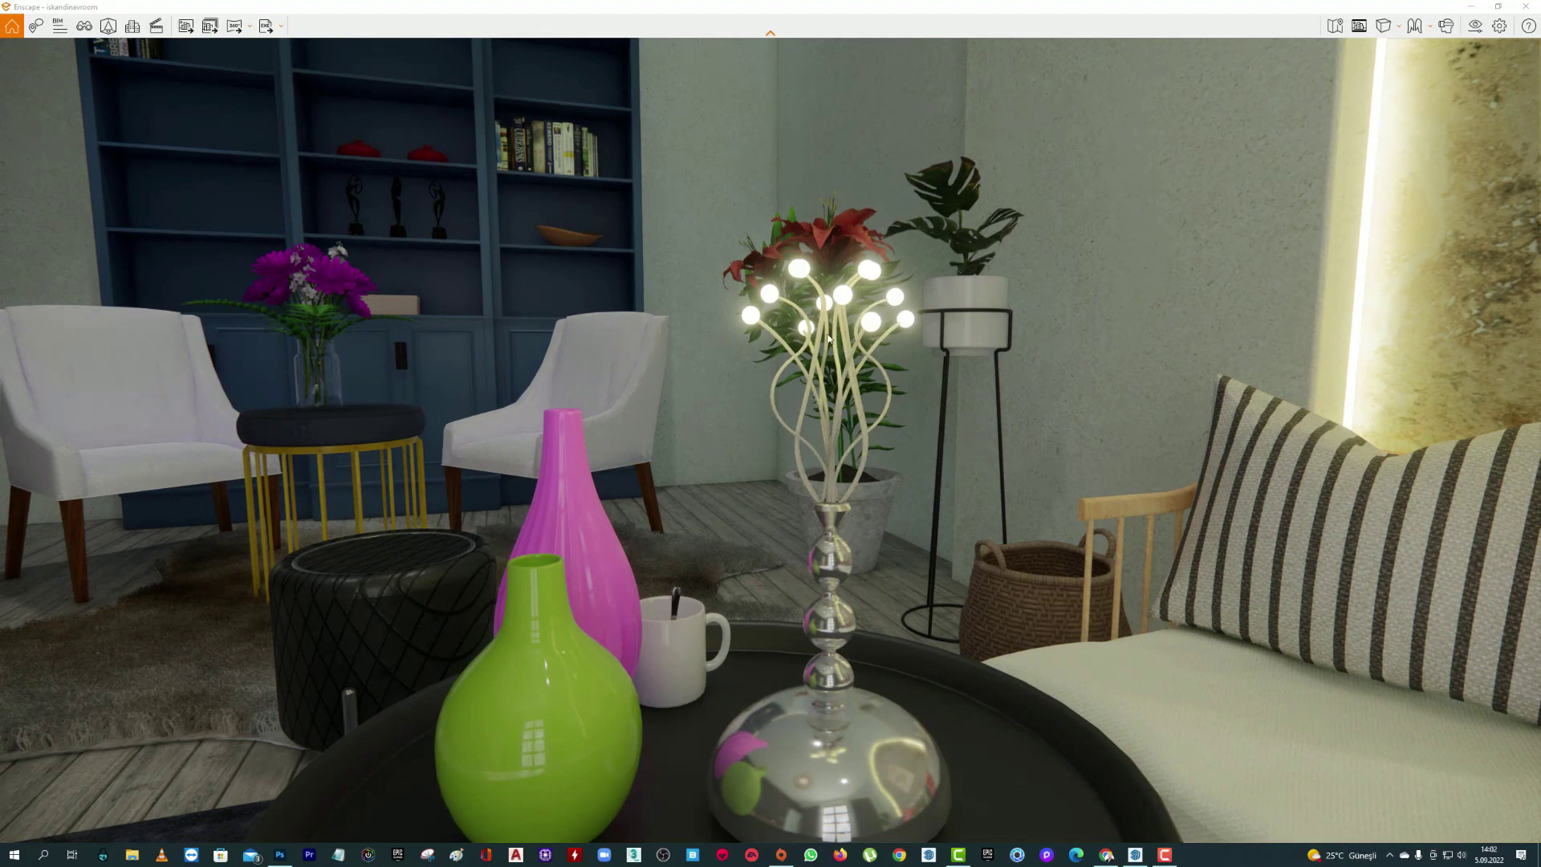
scroll(835, 328, down, 3)
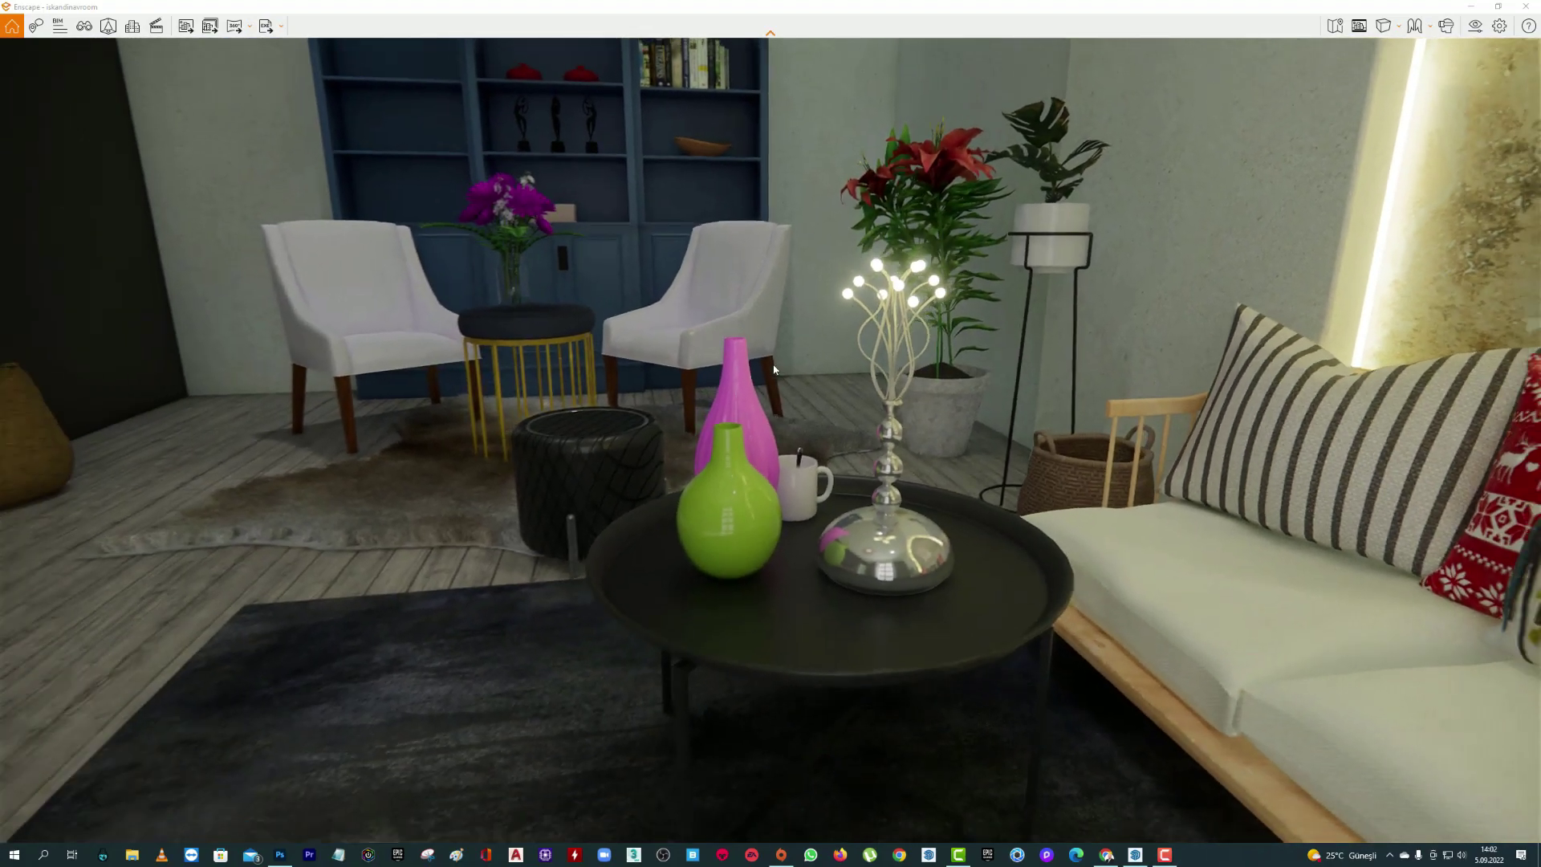
right_drag(835, 327, 963, 337)
right_drag(699, 321, 883, 325)
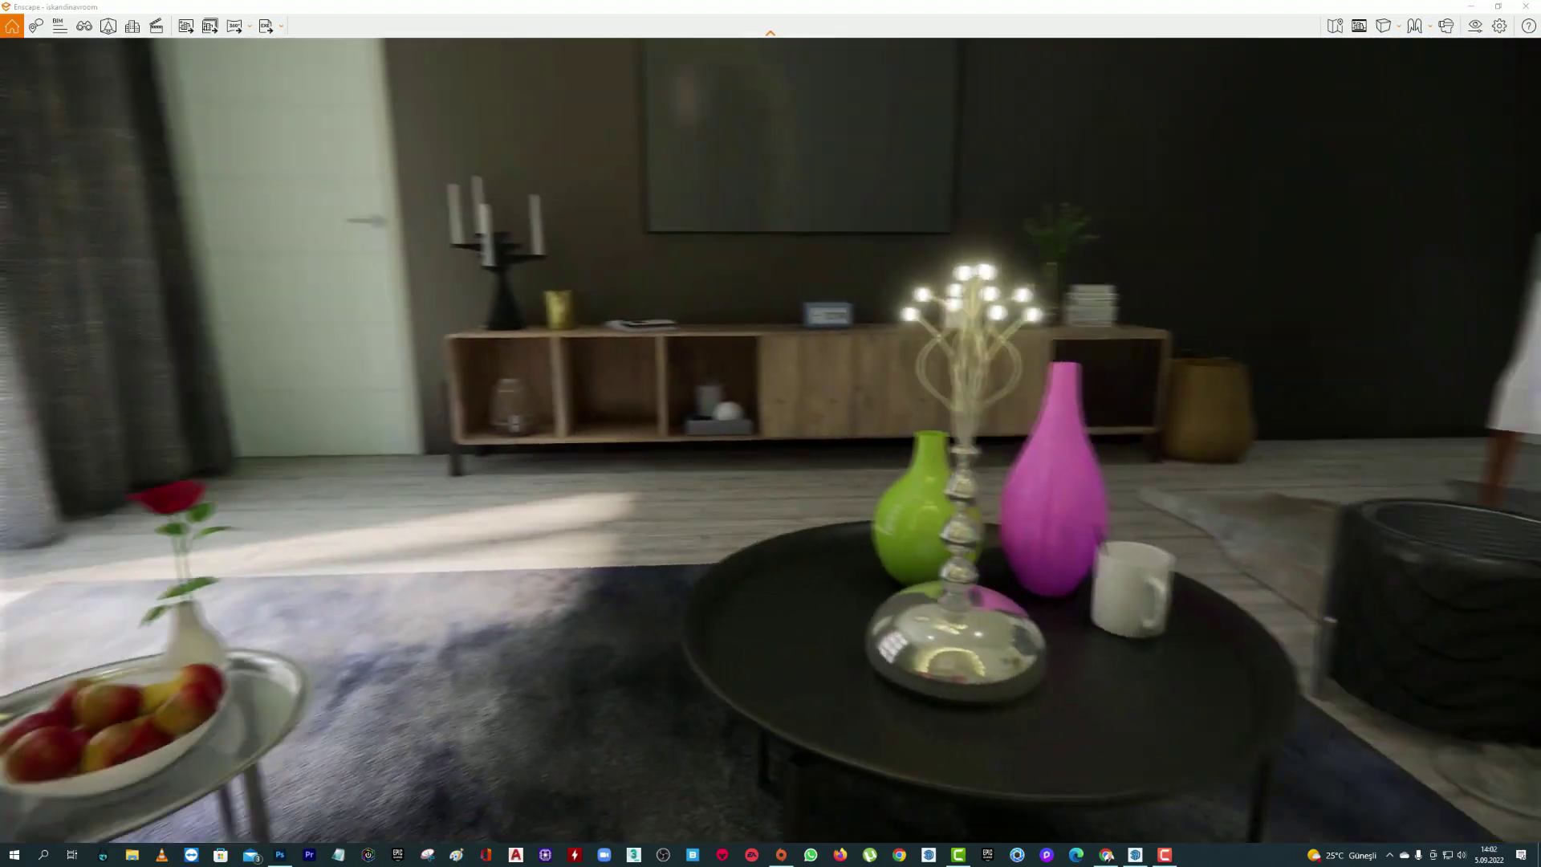
scroll(663, 323, down, 5)
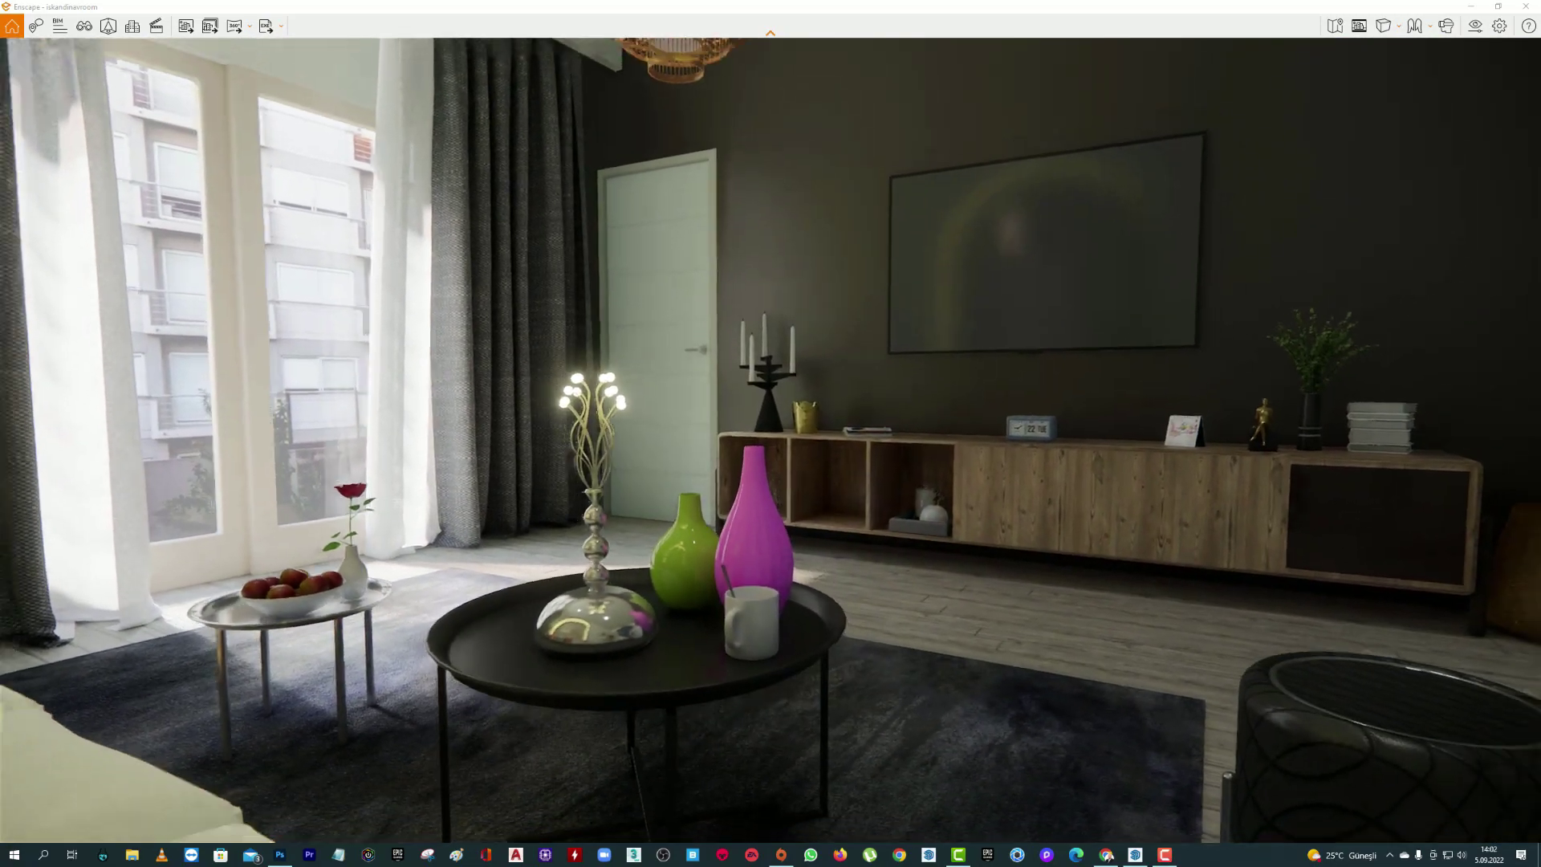
key(1)
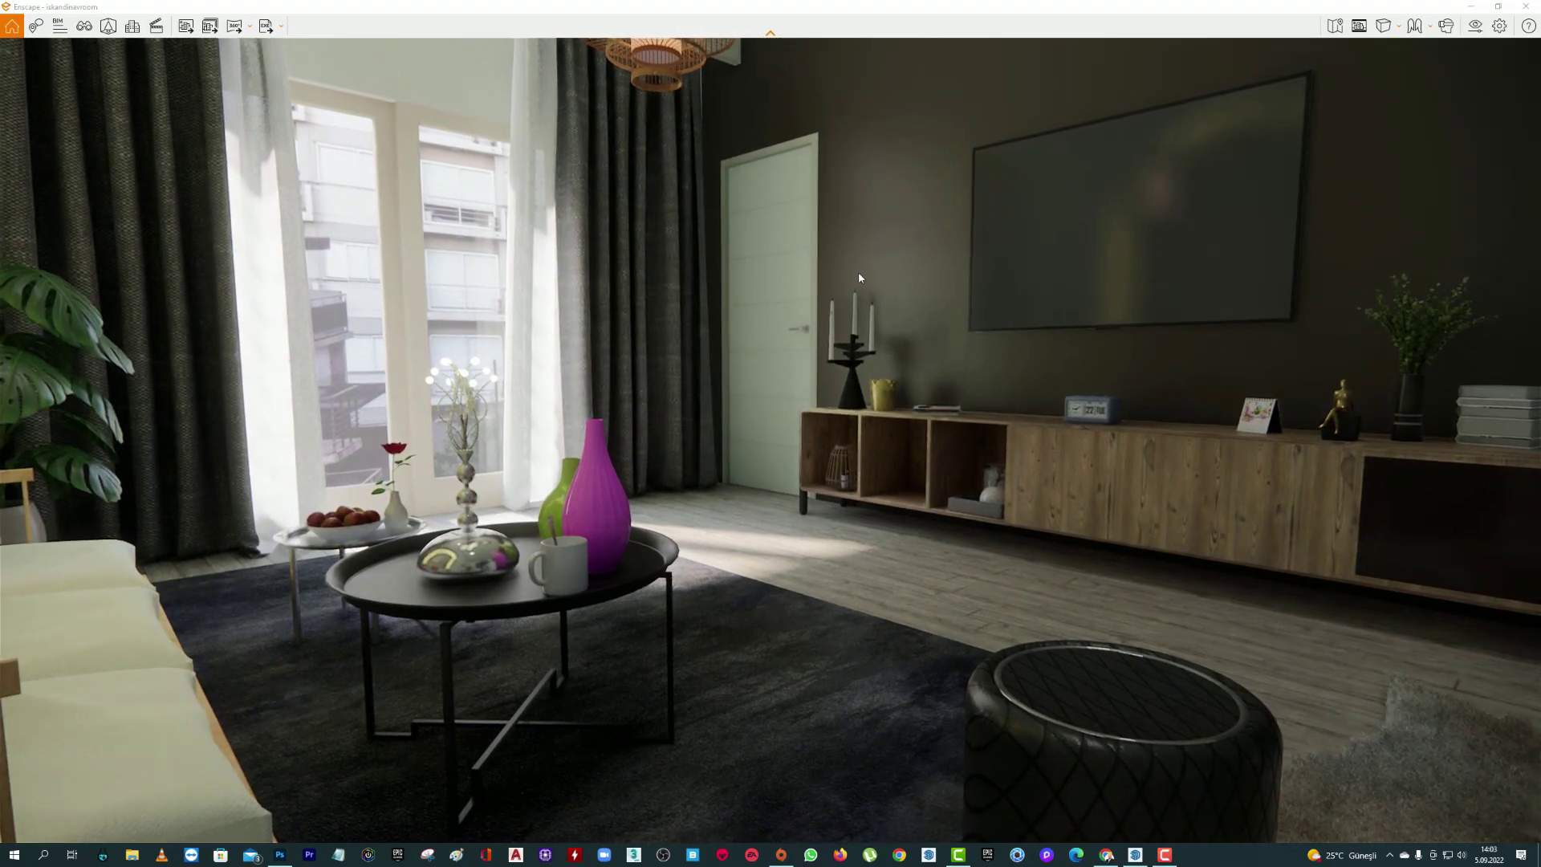
key(2)
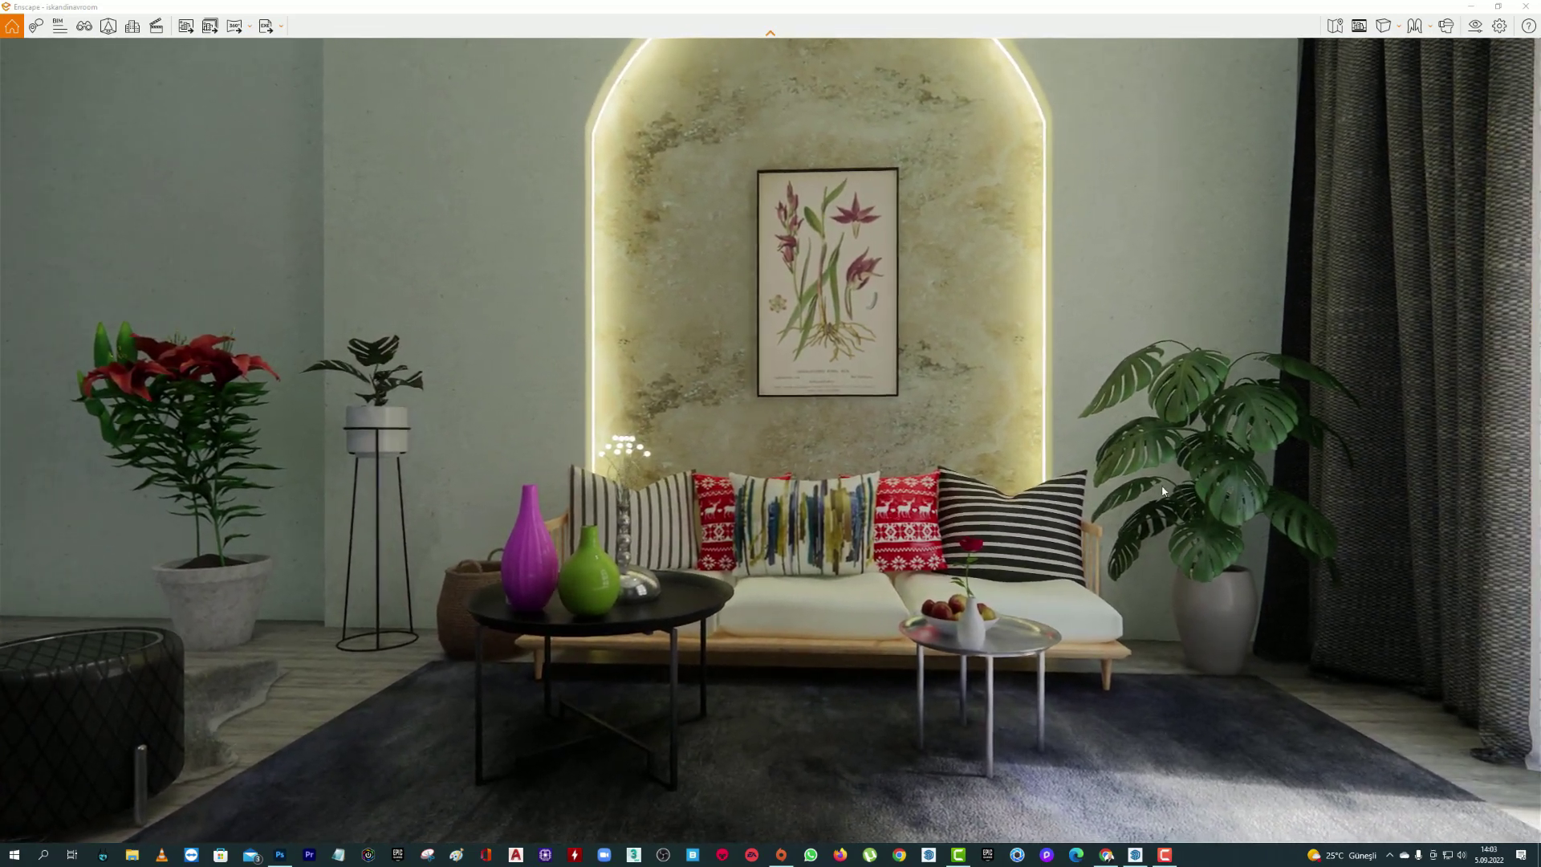
- Keep the Custom 2500 × 2500 output resolution and turn on Safe Frame
click(1474, 27)
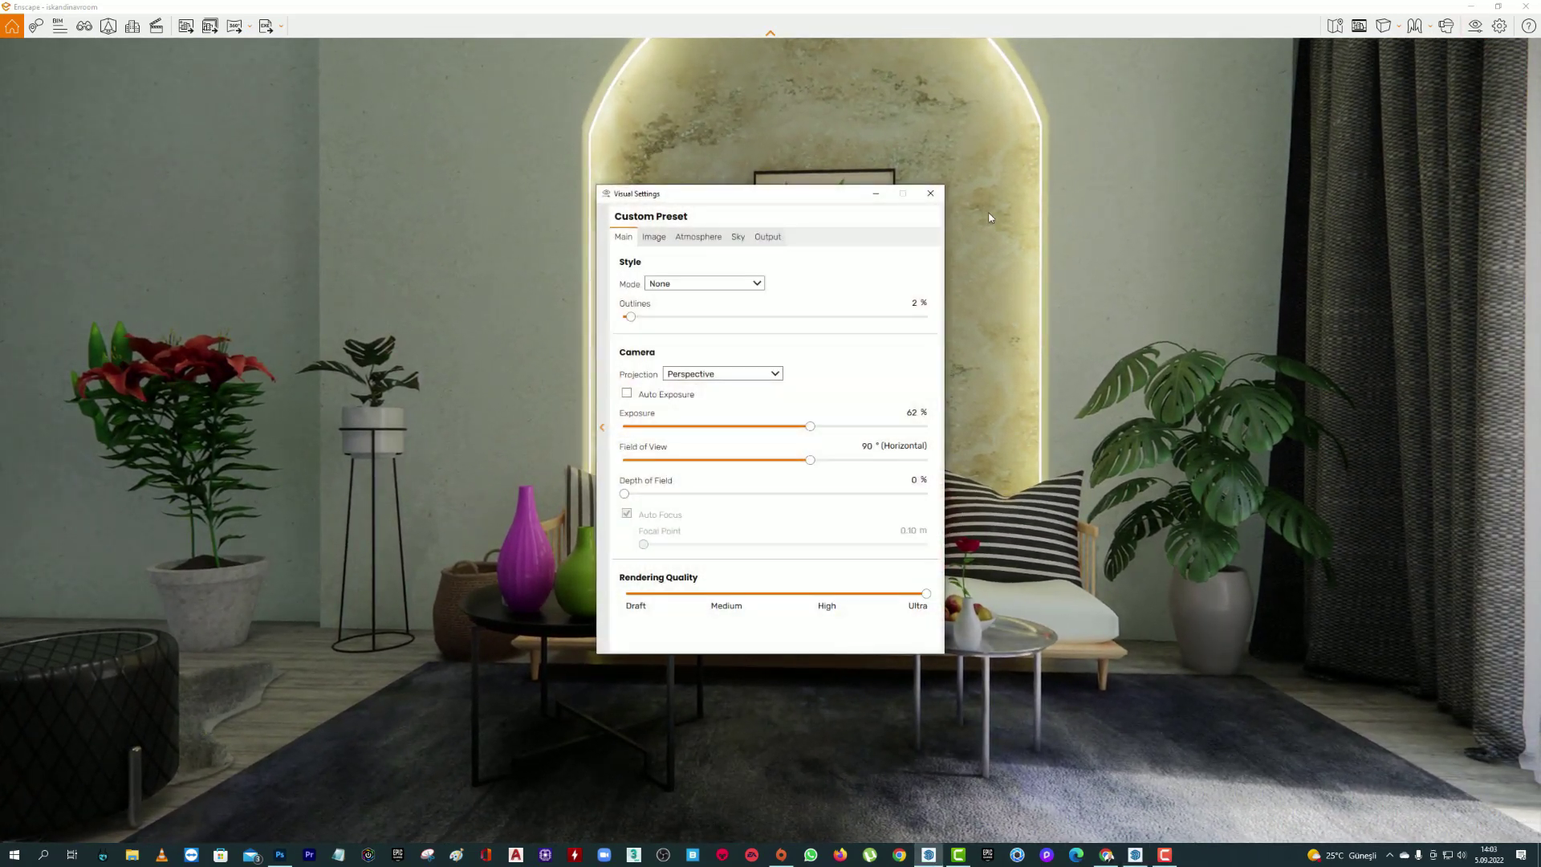
click(769, 235)
click(713, 287)
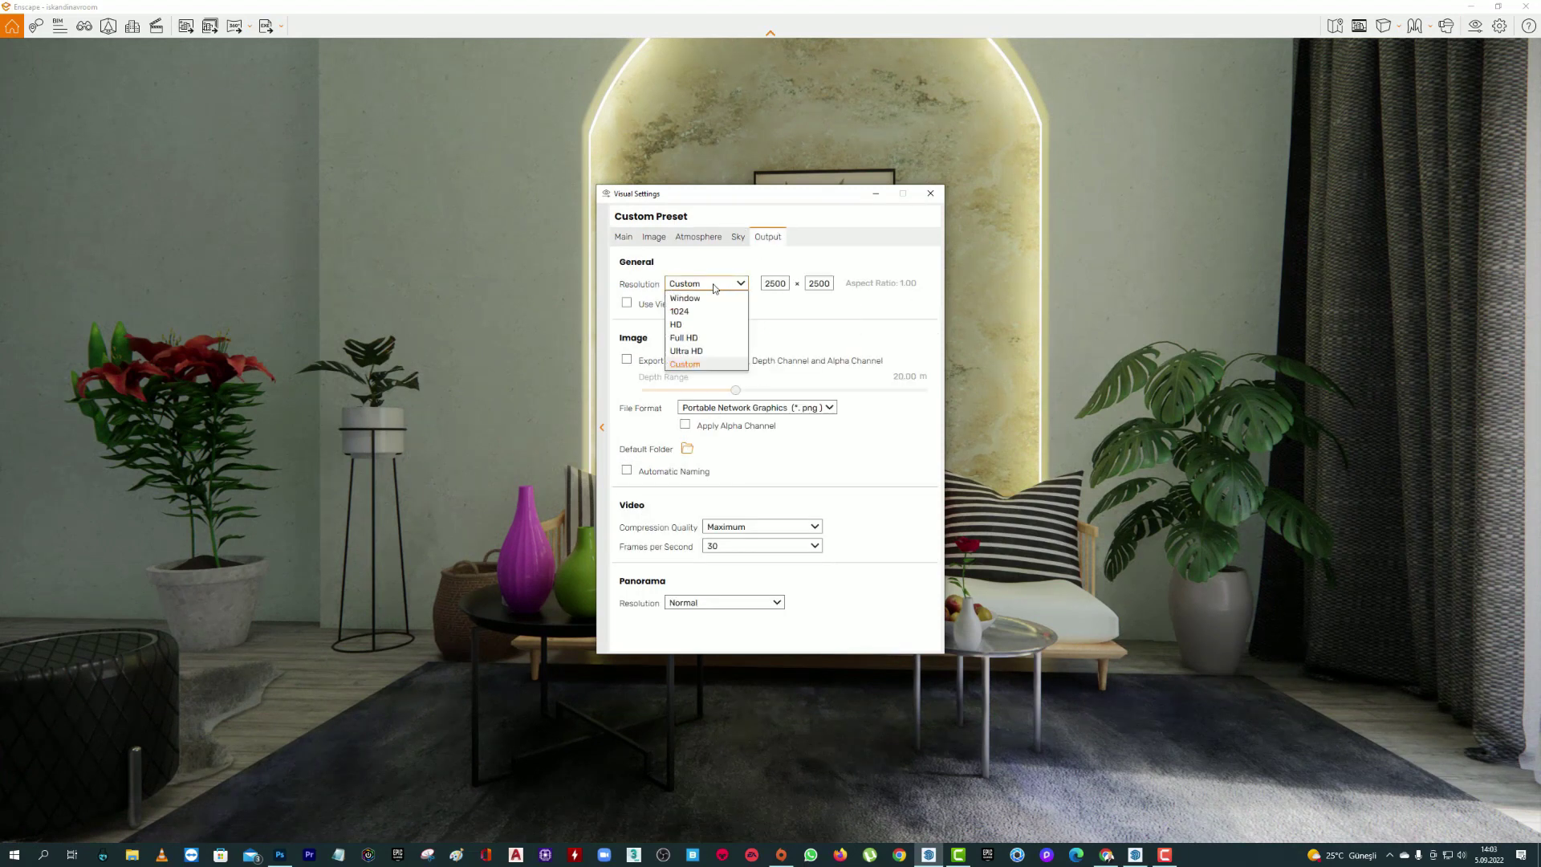
click(697, 367)
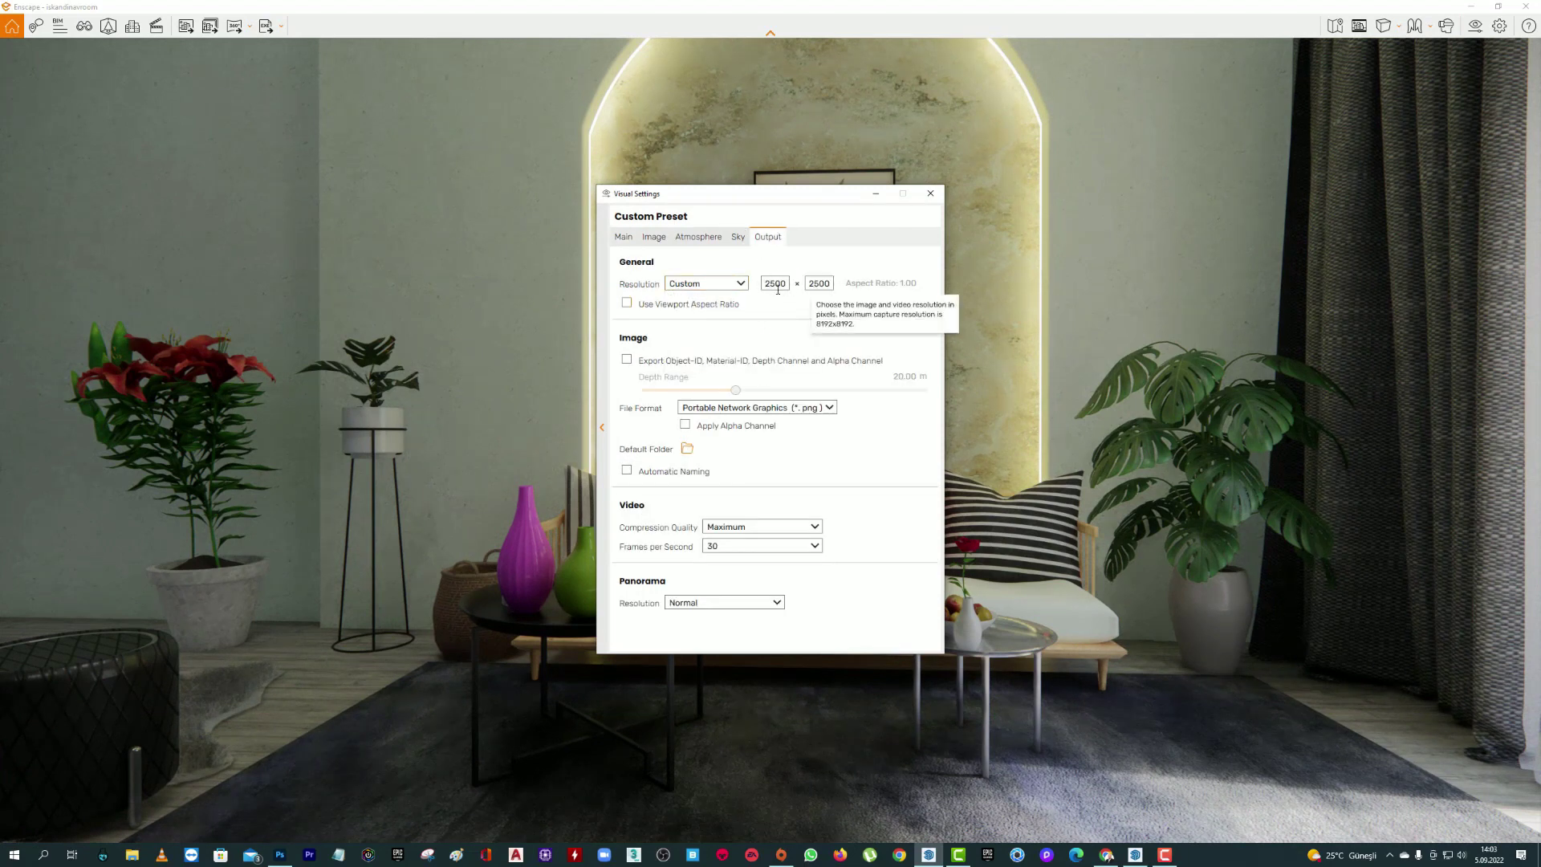
click(1359, 26)
click(875, 192)
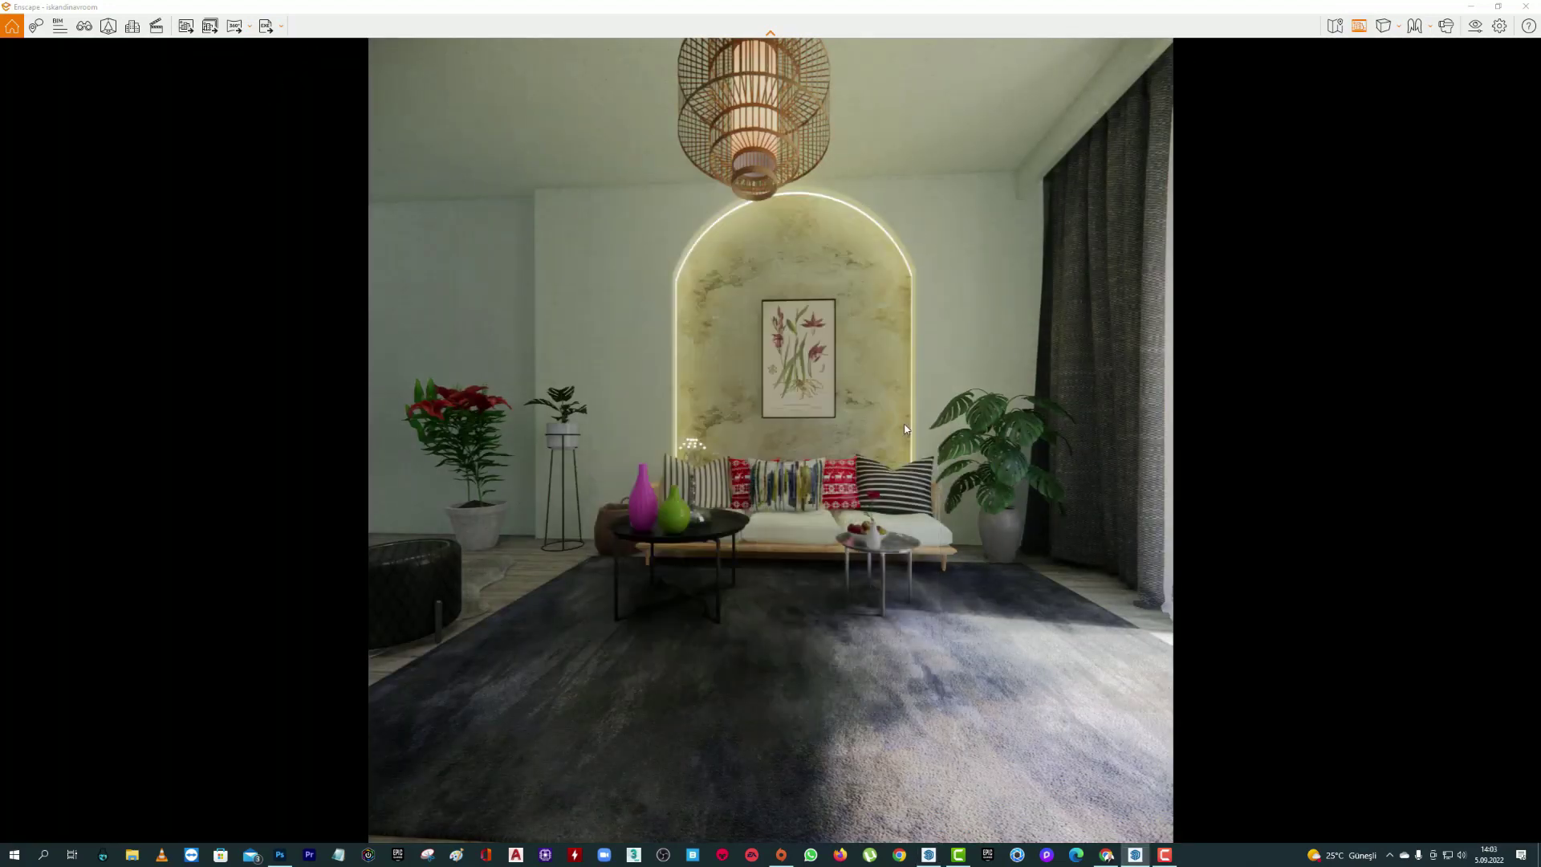
- Move closer to the sofa wall and switch to Two-Point projection
scroll(905, 429, up, 5)
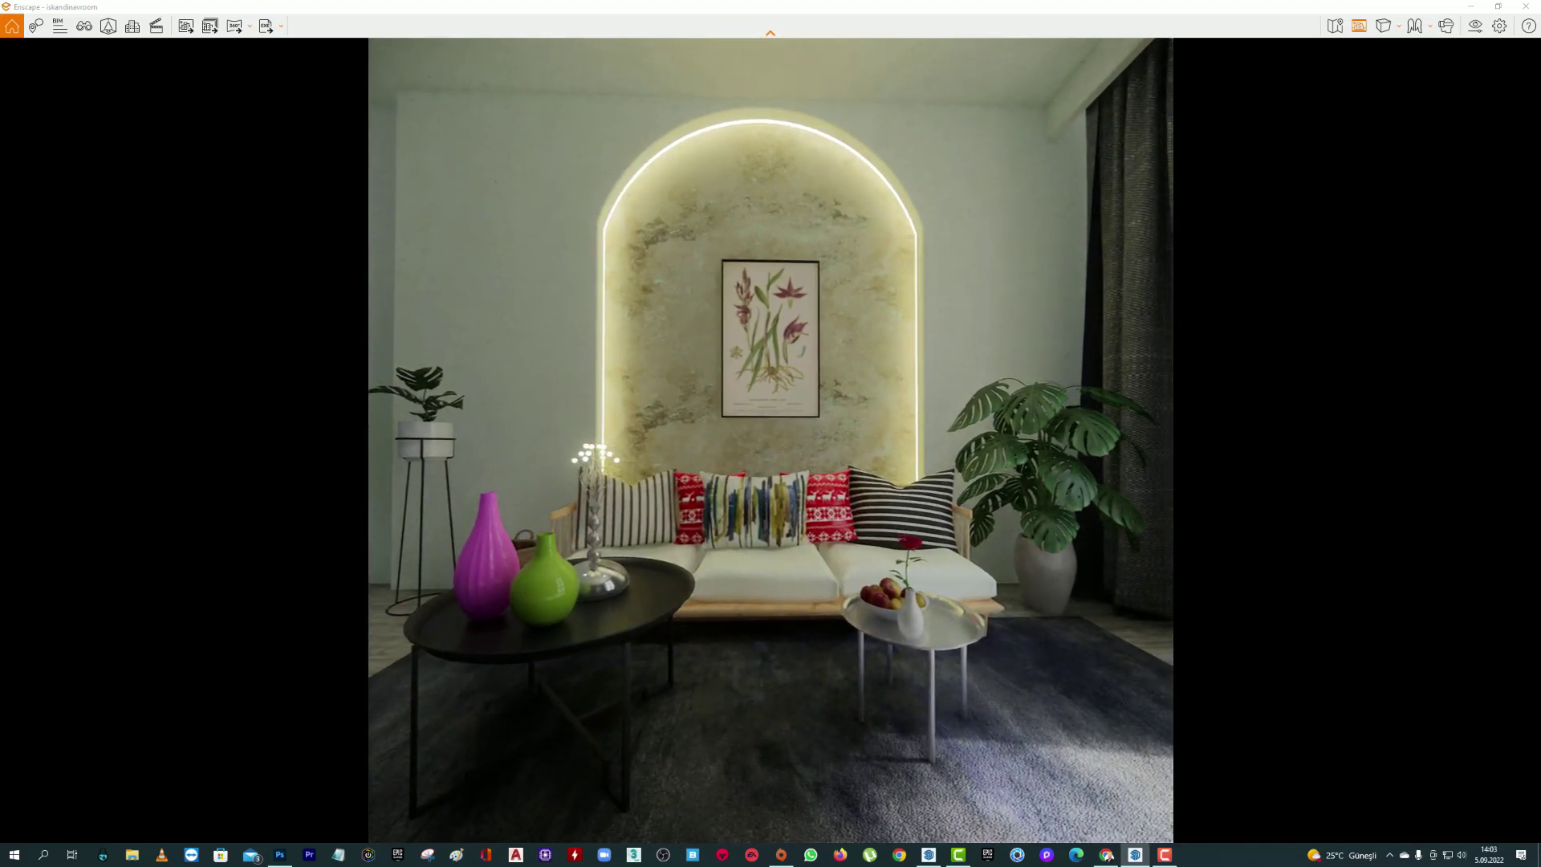
scroll(1115, 361, up, 3)
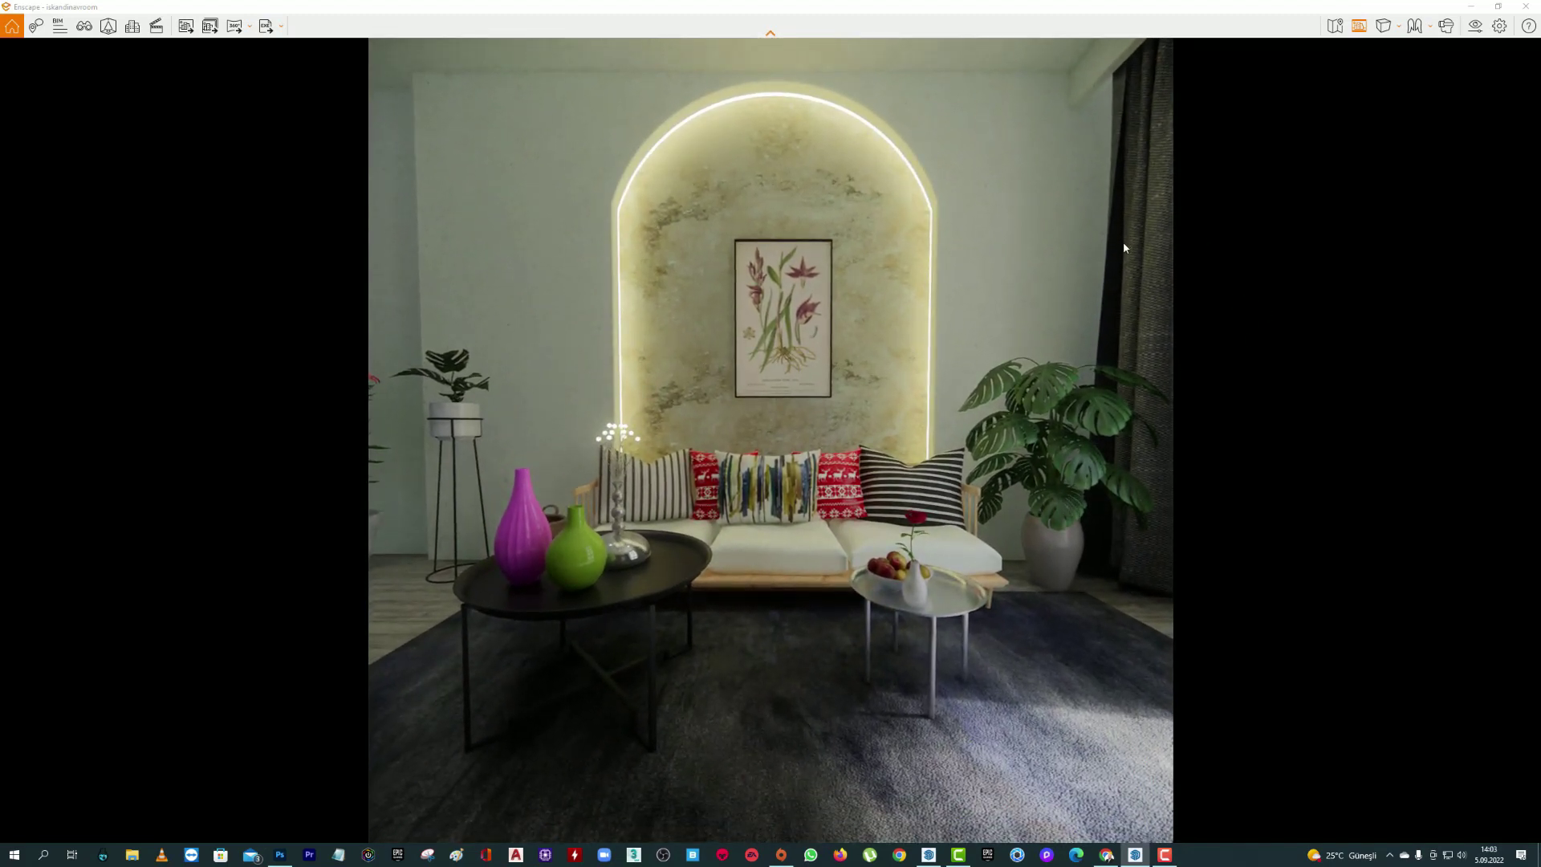
click(1389, 27)
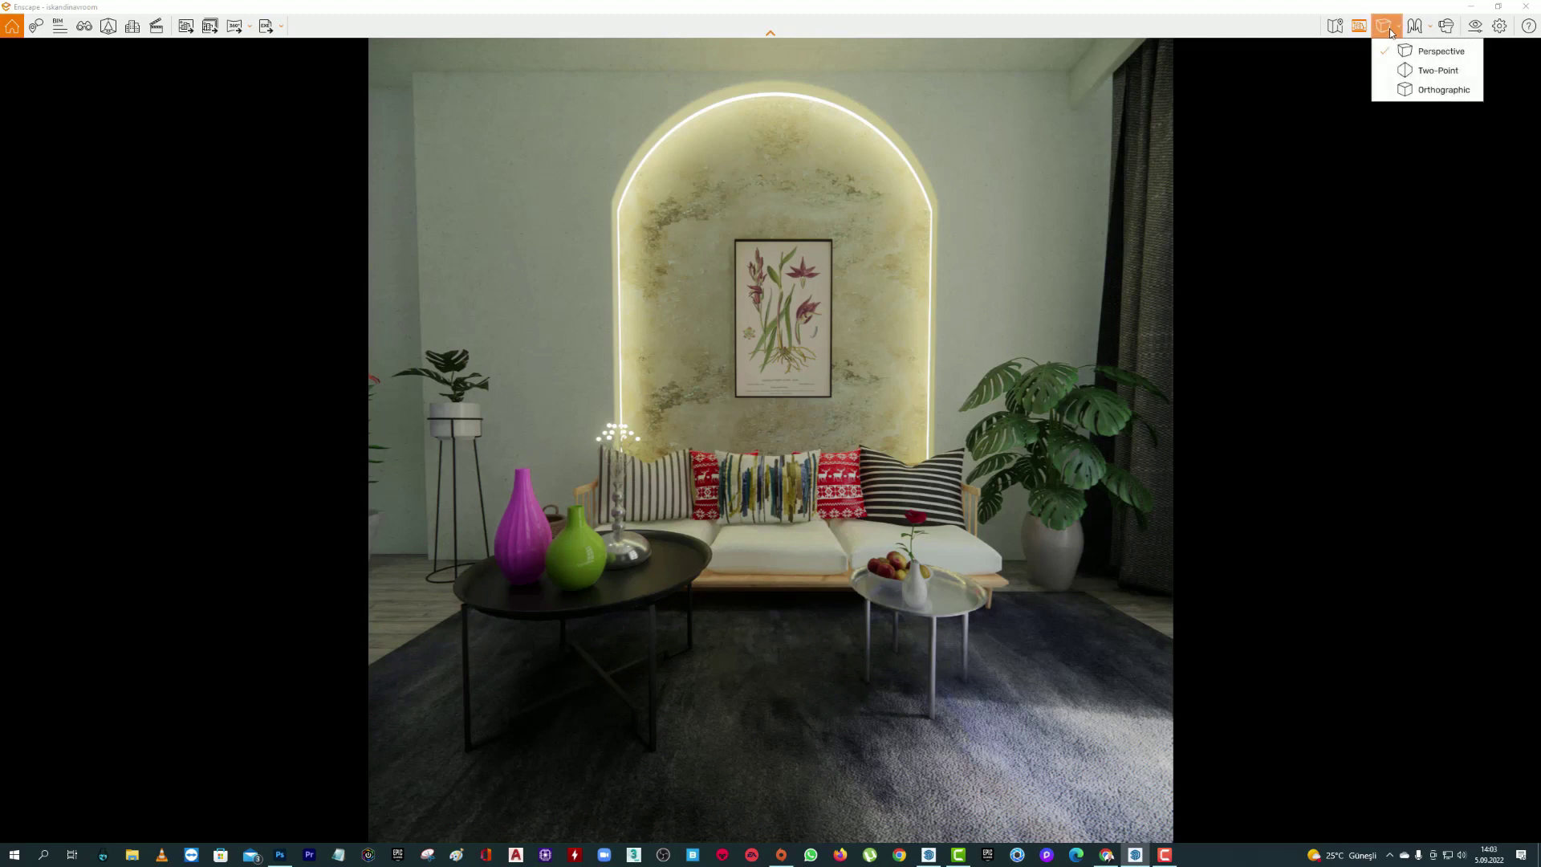
click(1413, 72)
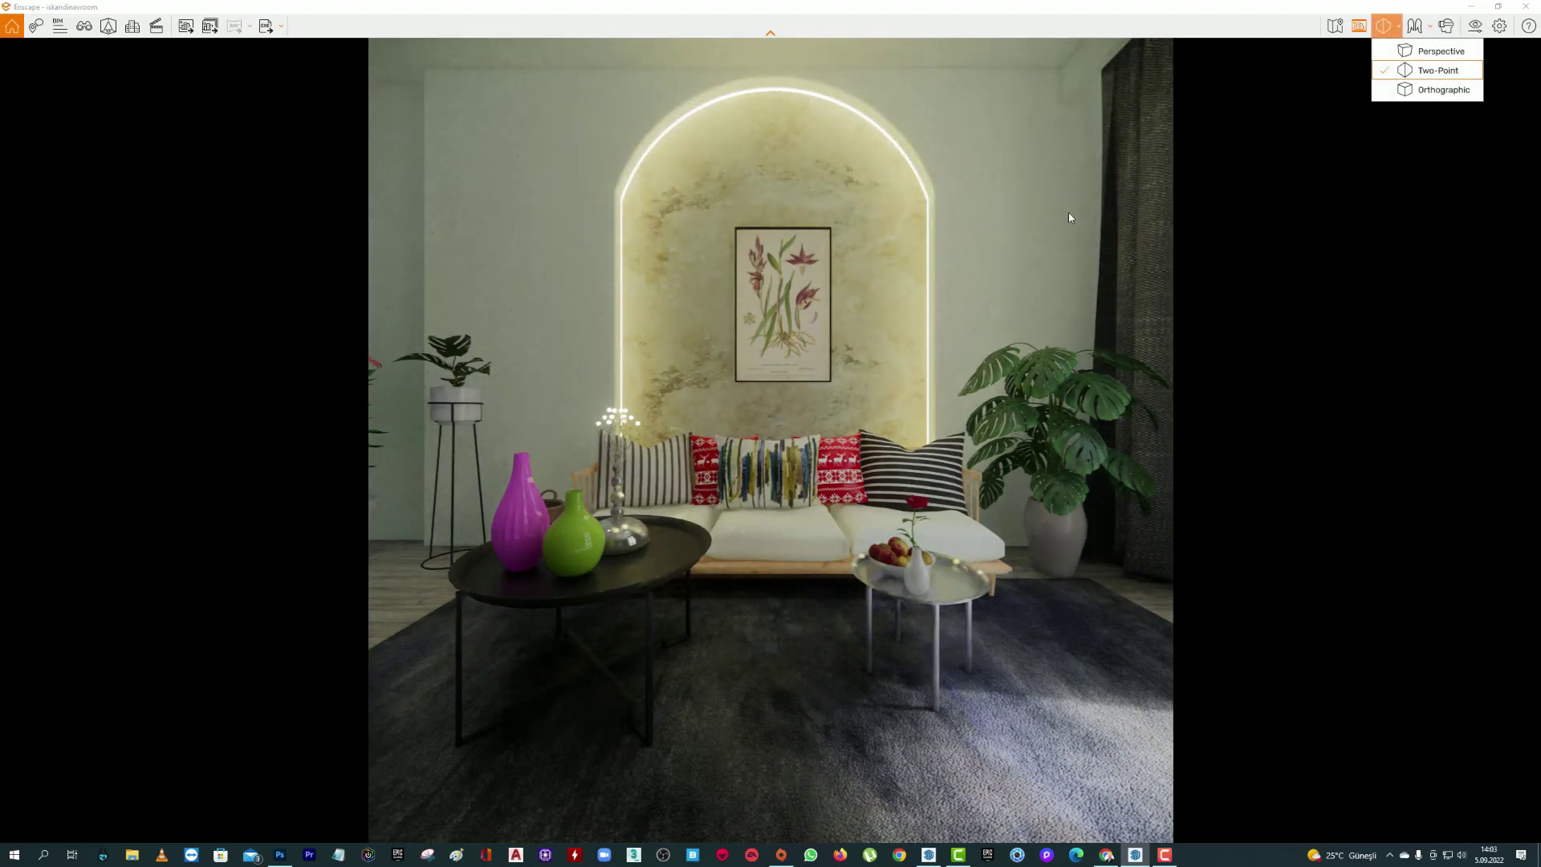
scroll(1064, 209, up, 2)
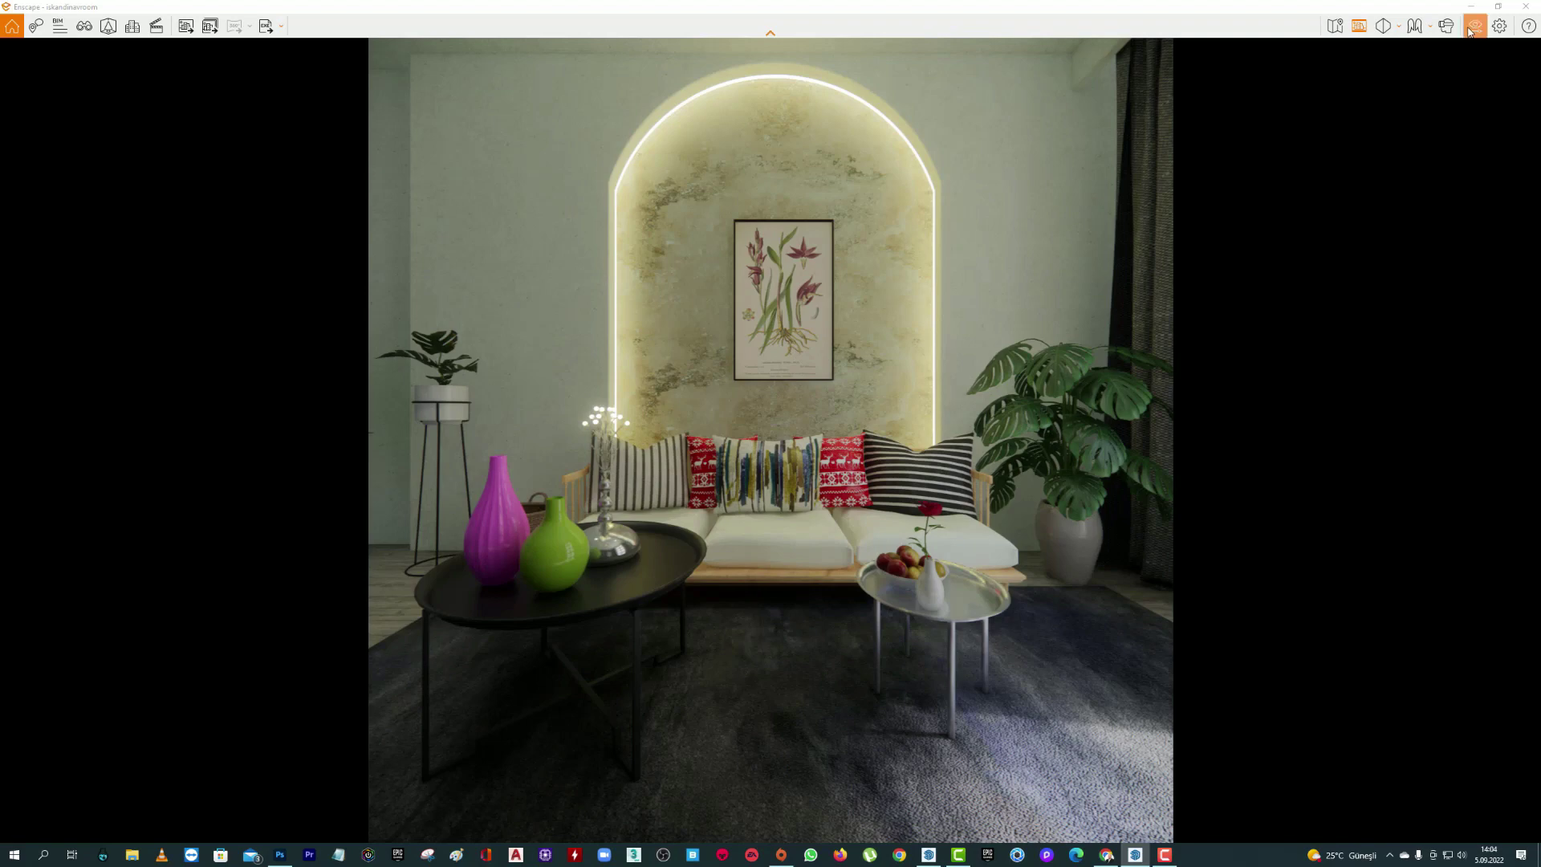
click(1499, 26)
- Raise the camera exposure to about 64% in the main settings
mouse_move(760, 195)
mouse_down()
mouse_move(1211, 196)
mouse_move(1296, 172)
mouse_up()
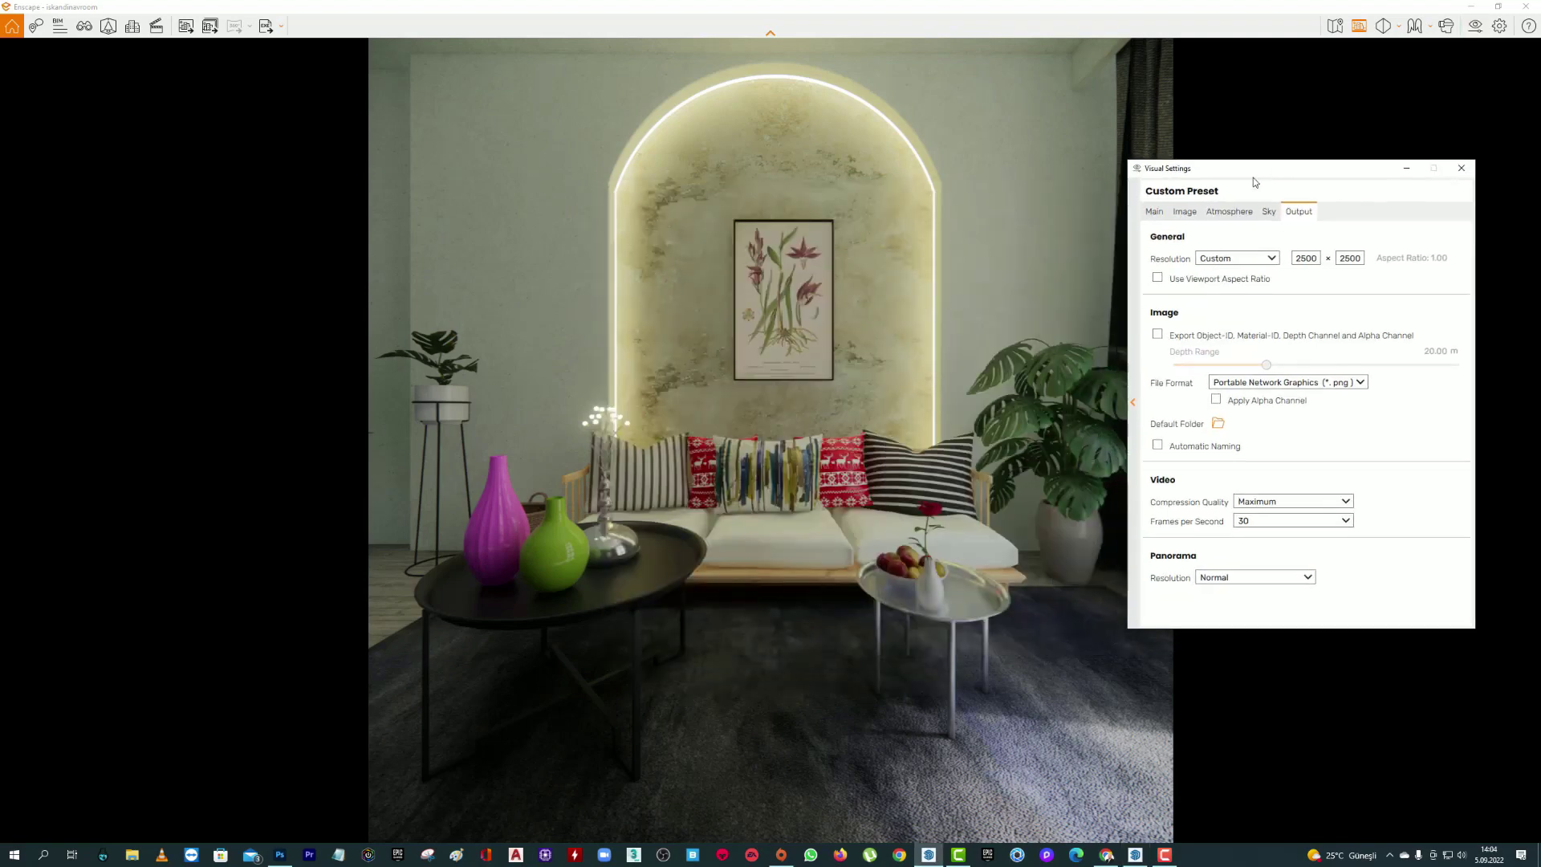
click(1153, 212)
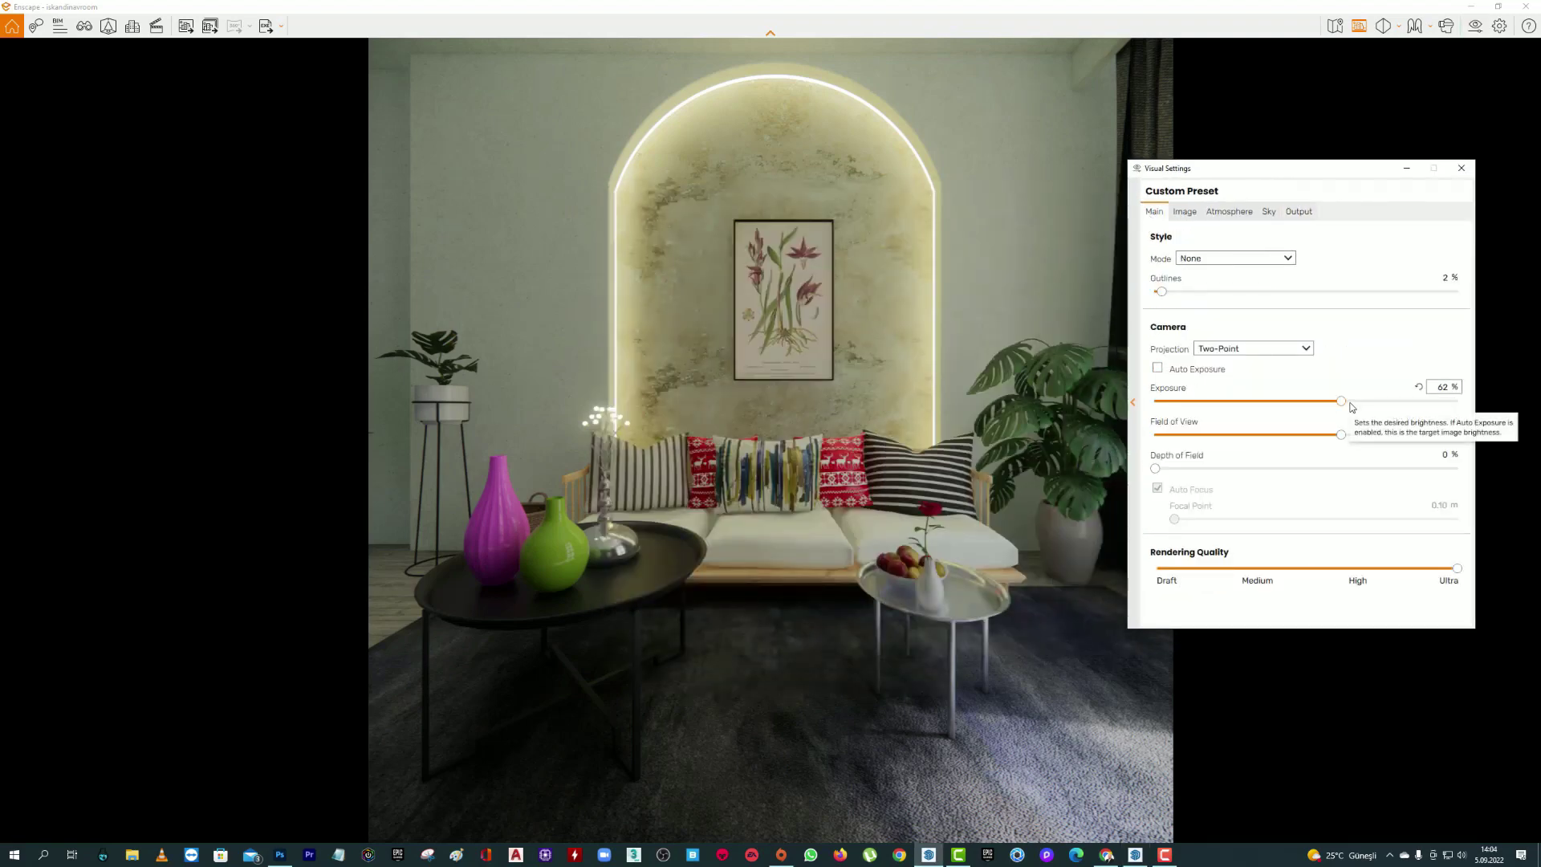
double_click(1434, 396)
text(65)
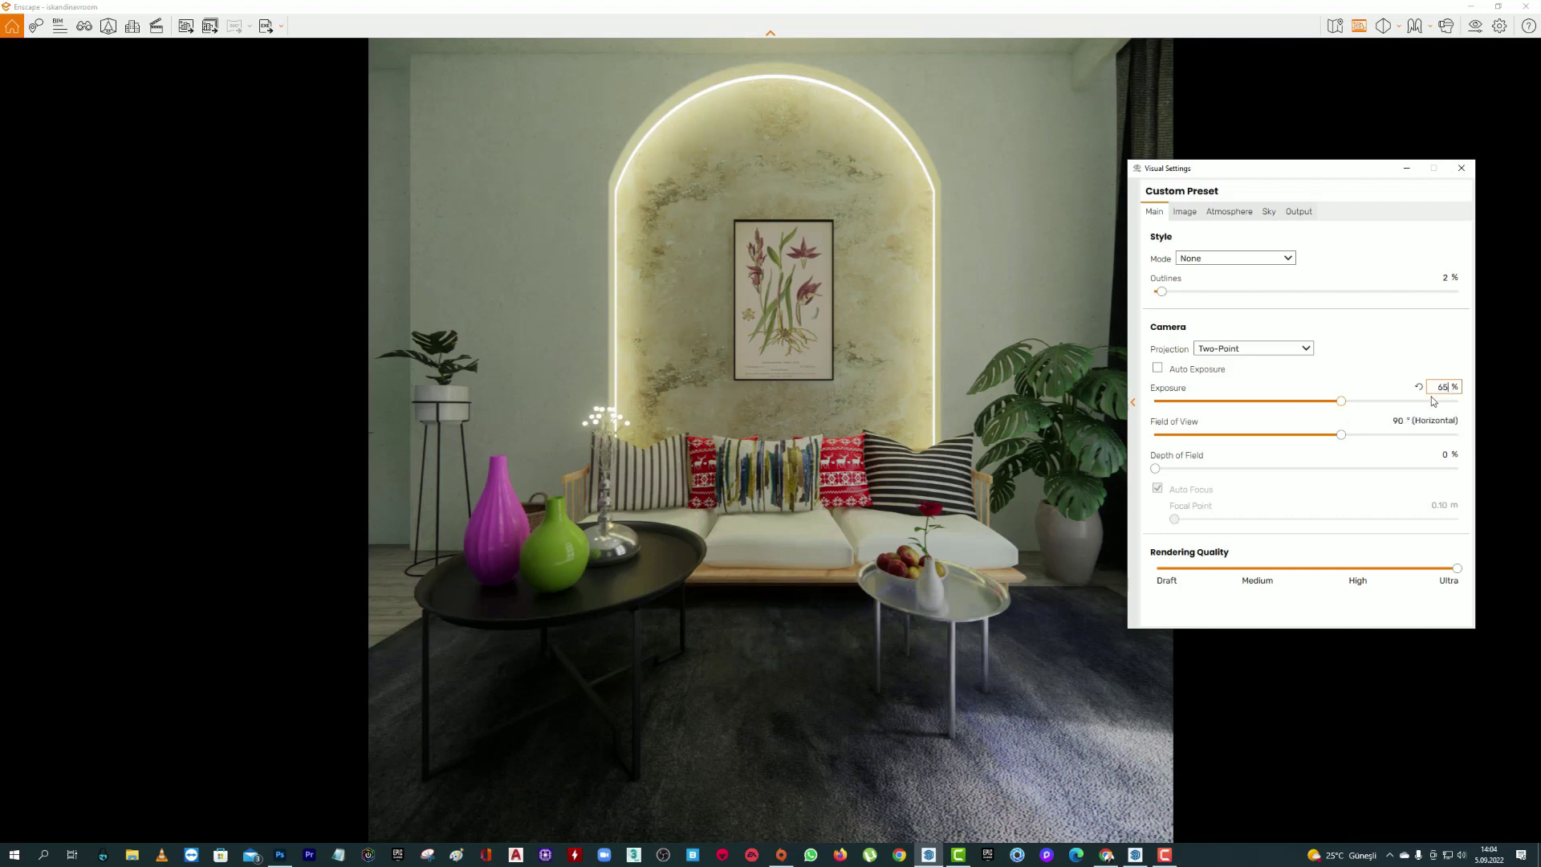
text(68)
key(Return)
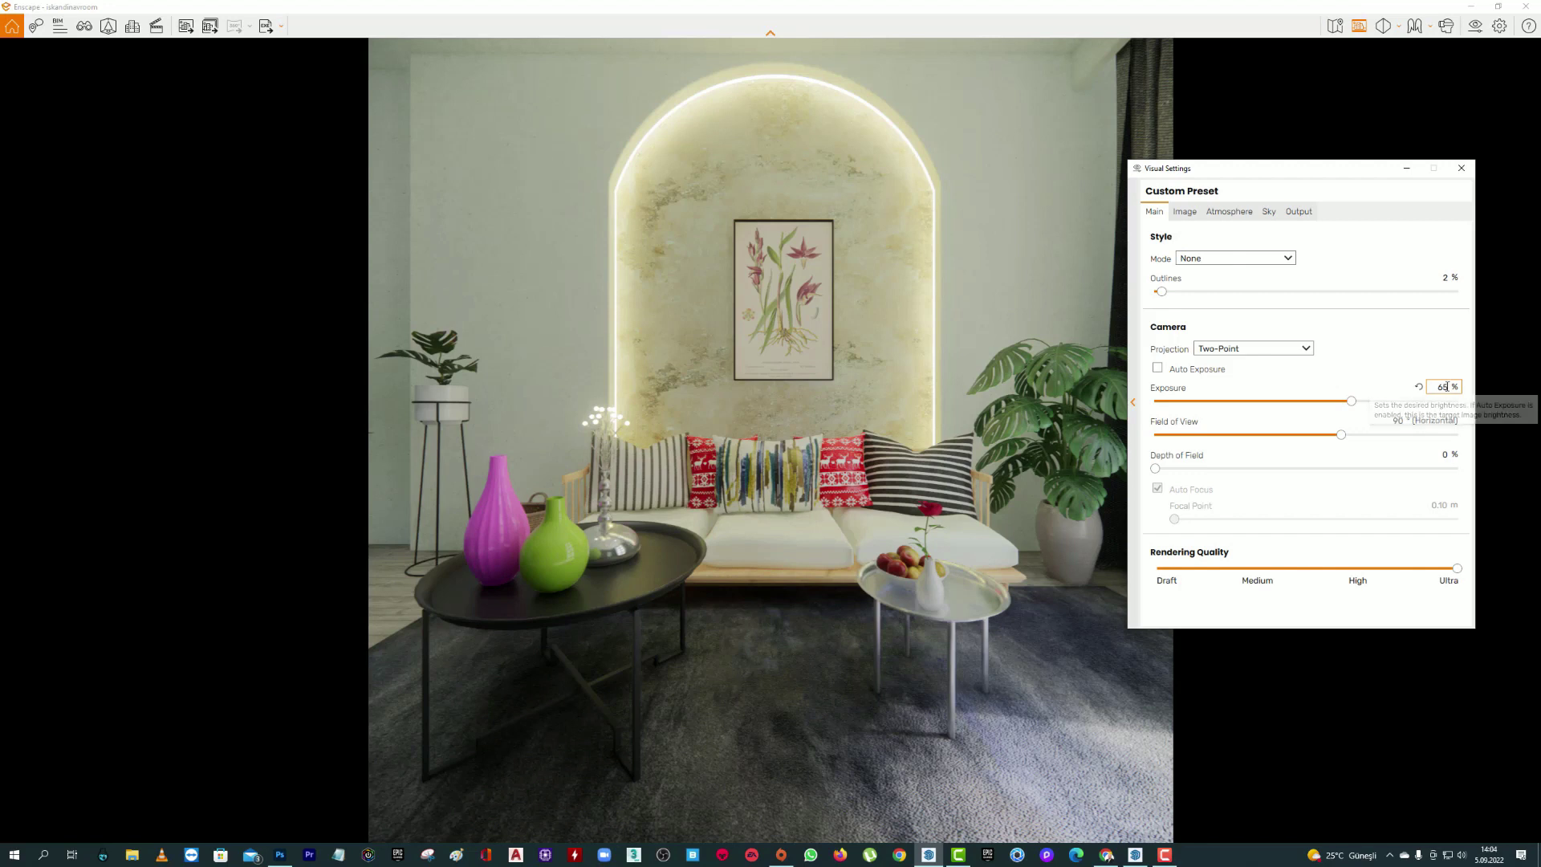
scroll(1444, 387, down, 1)
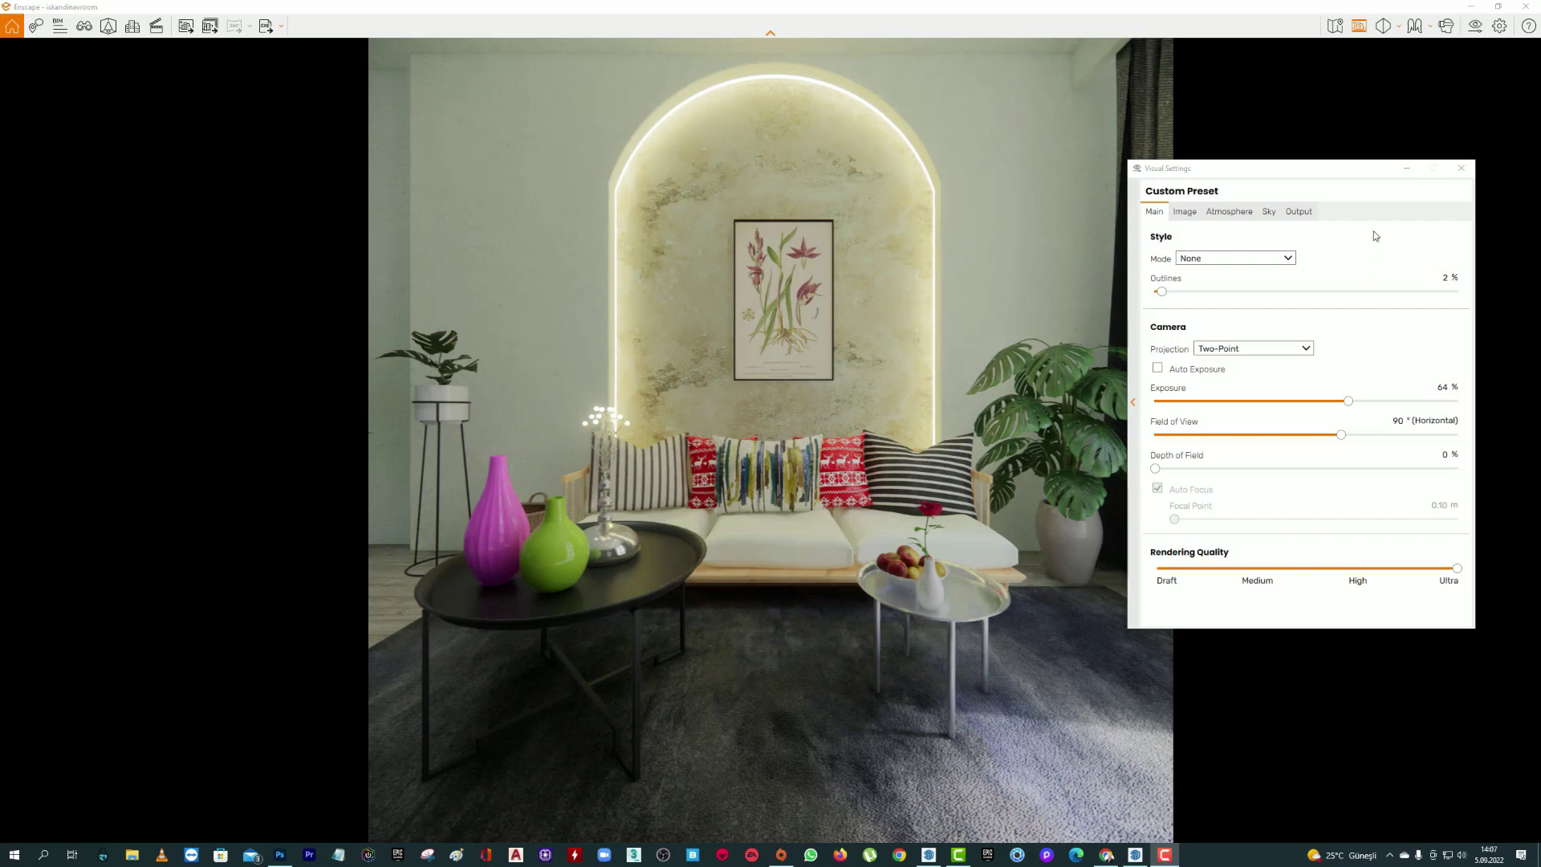
- Thicken the outlines to about 22%, then bring up the image correction settings
drag(1355, 169, 1321, 170)
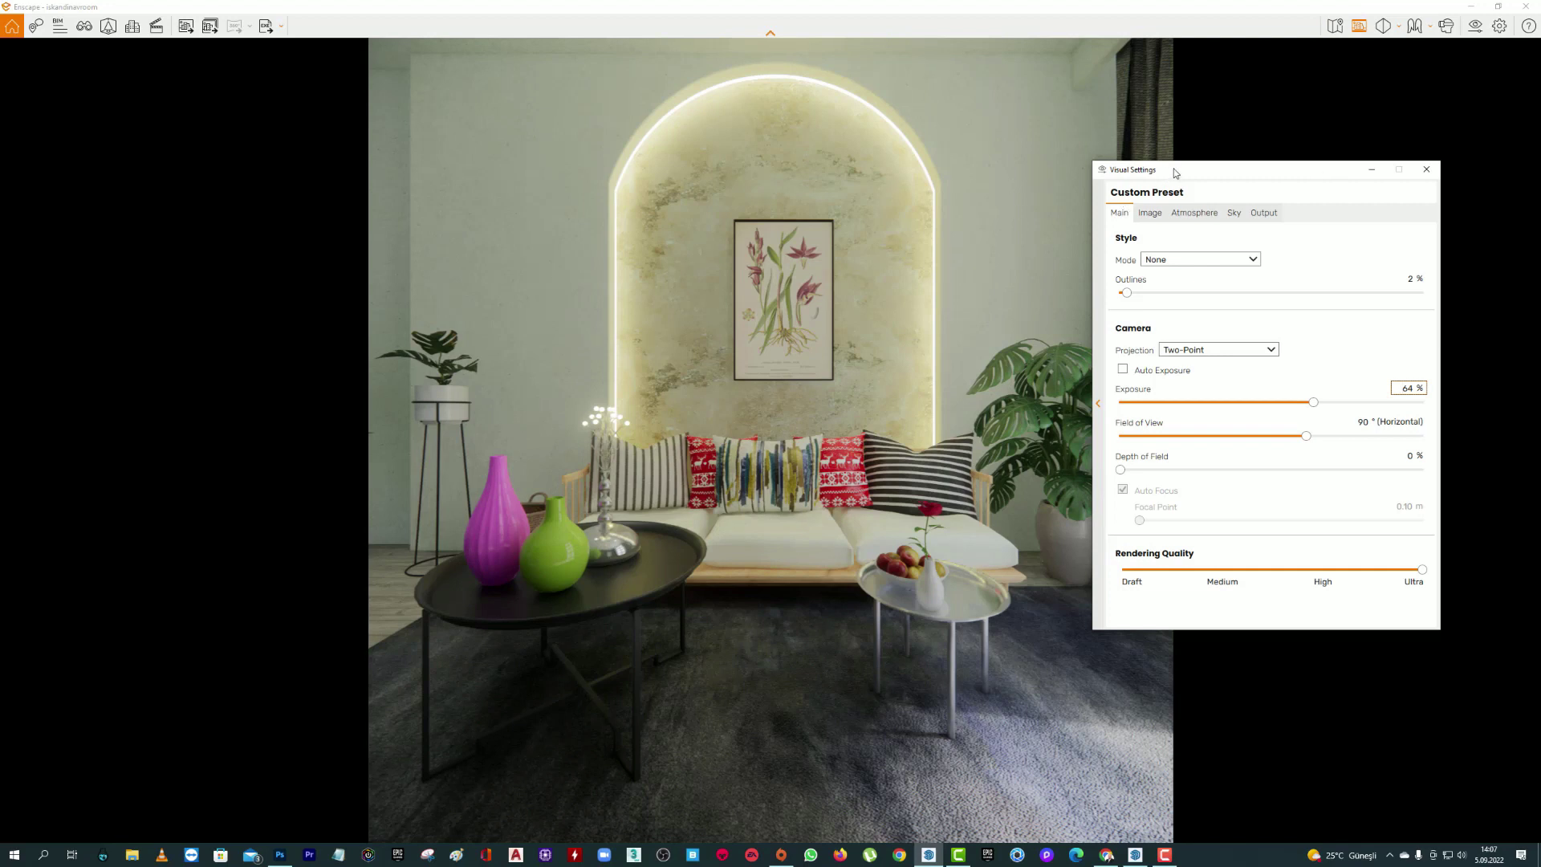
drag(1175, 172, 1131, 178)
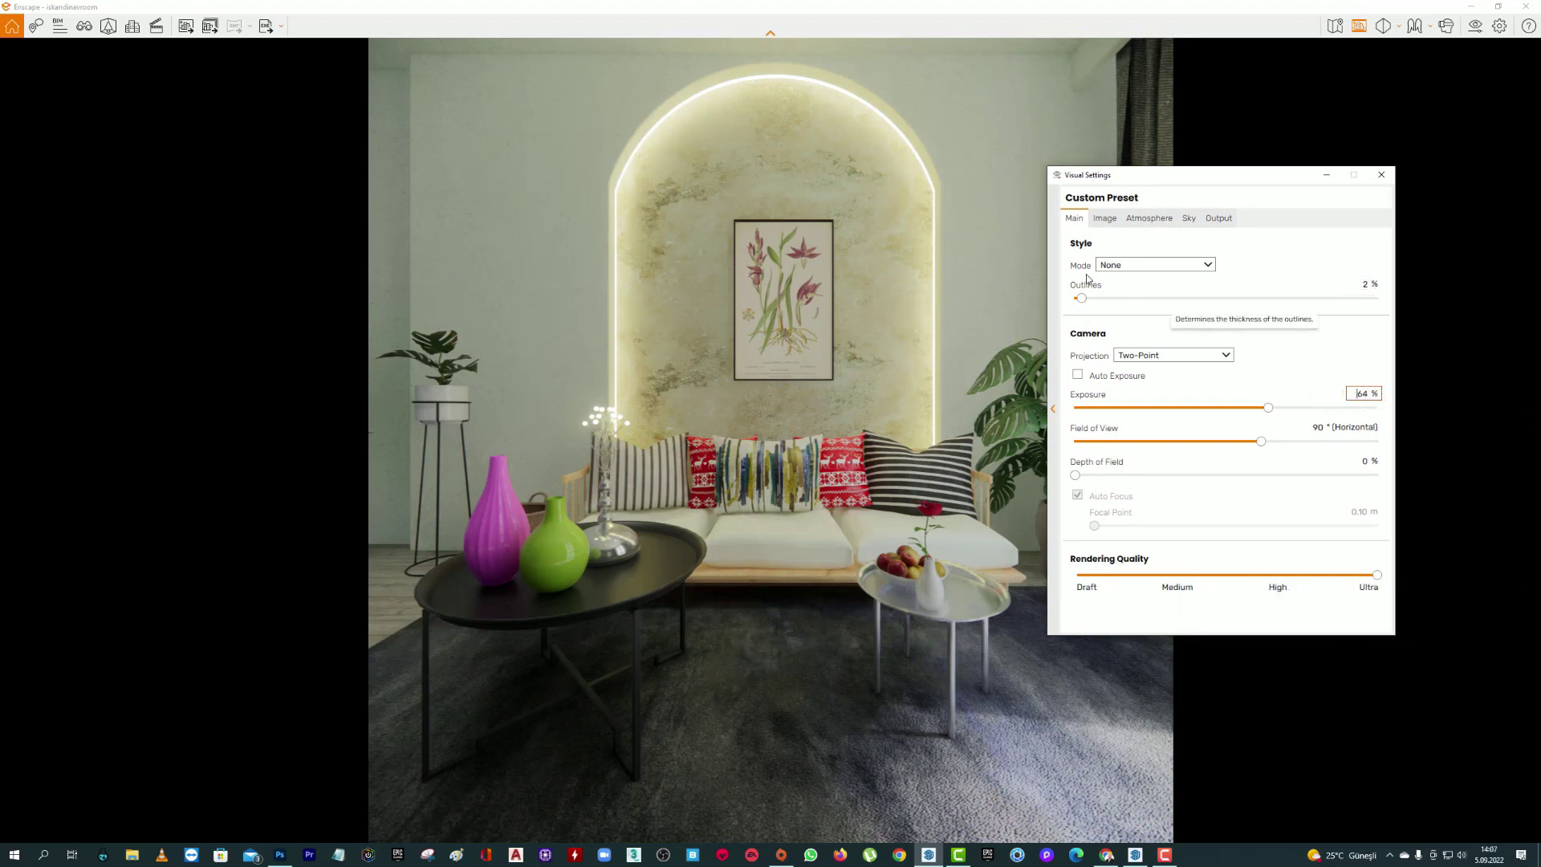
mouse_move(1321, 292)
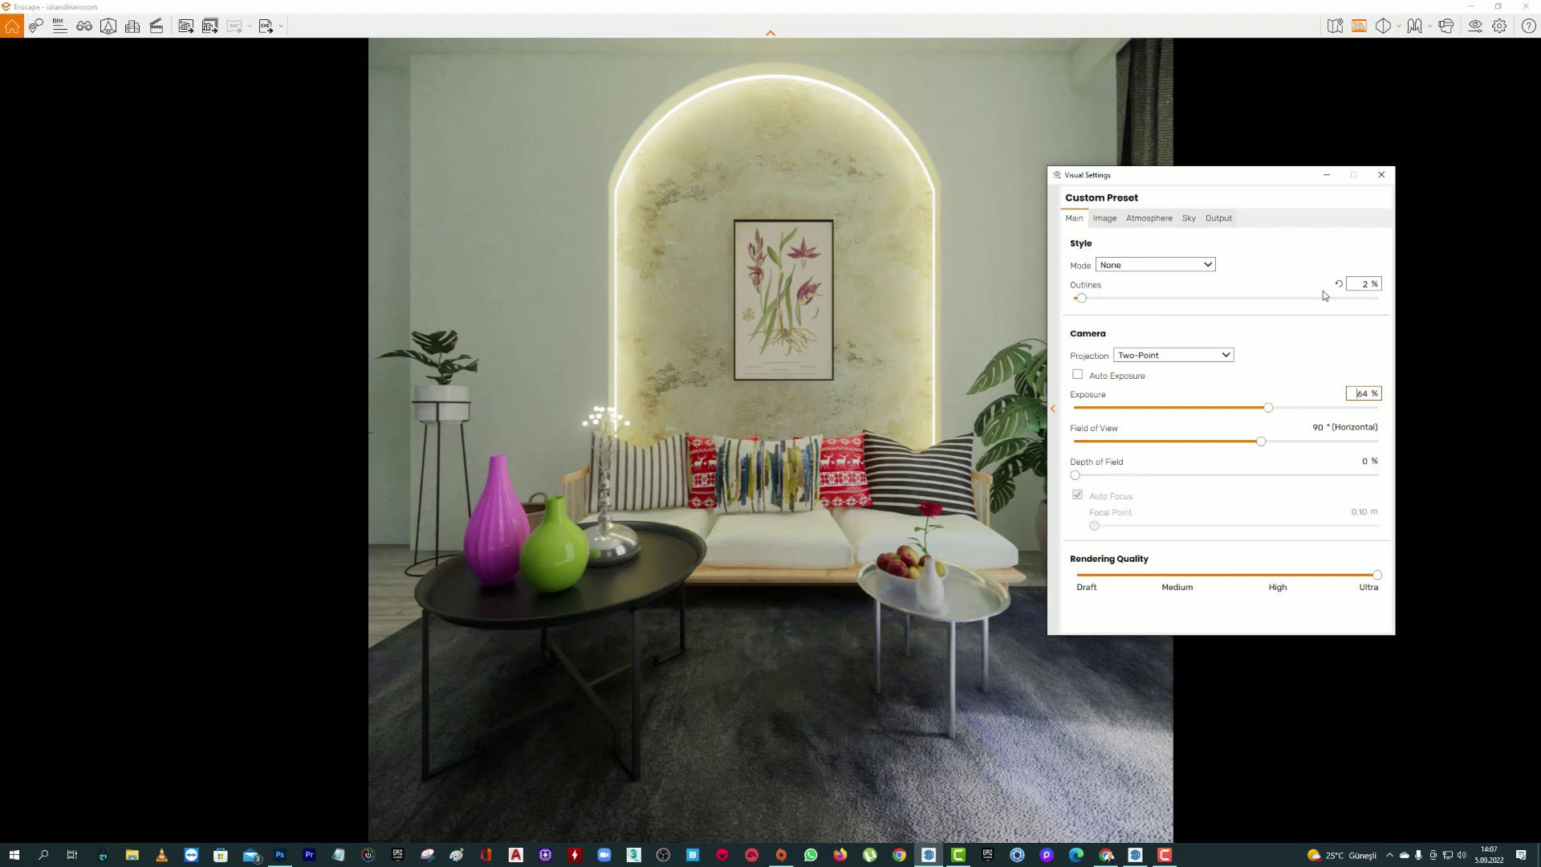
drag(1081, 299, 1140, 298)
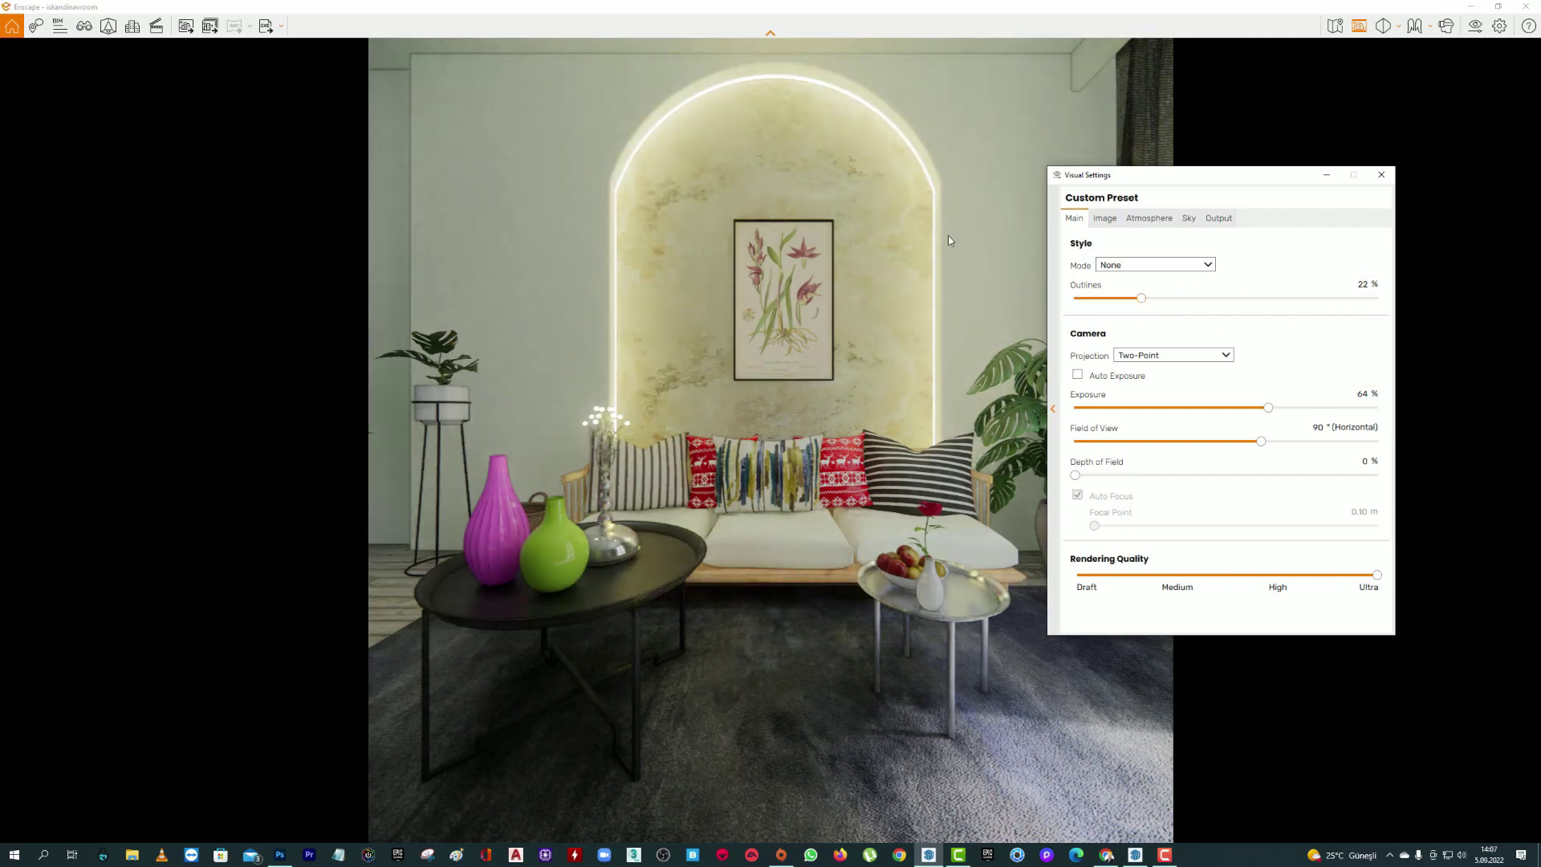
double_click(1362, 284)
text(2)
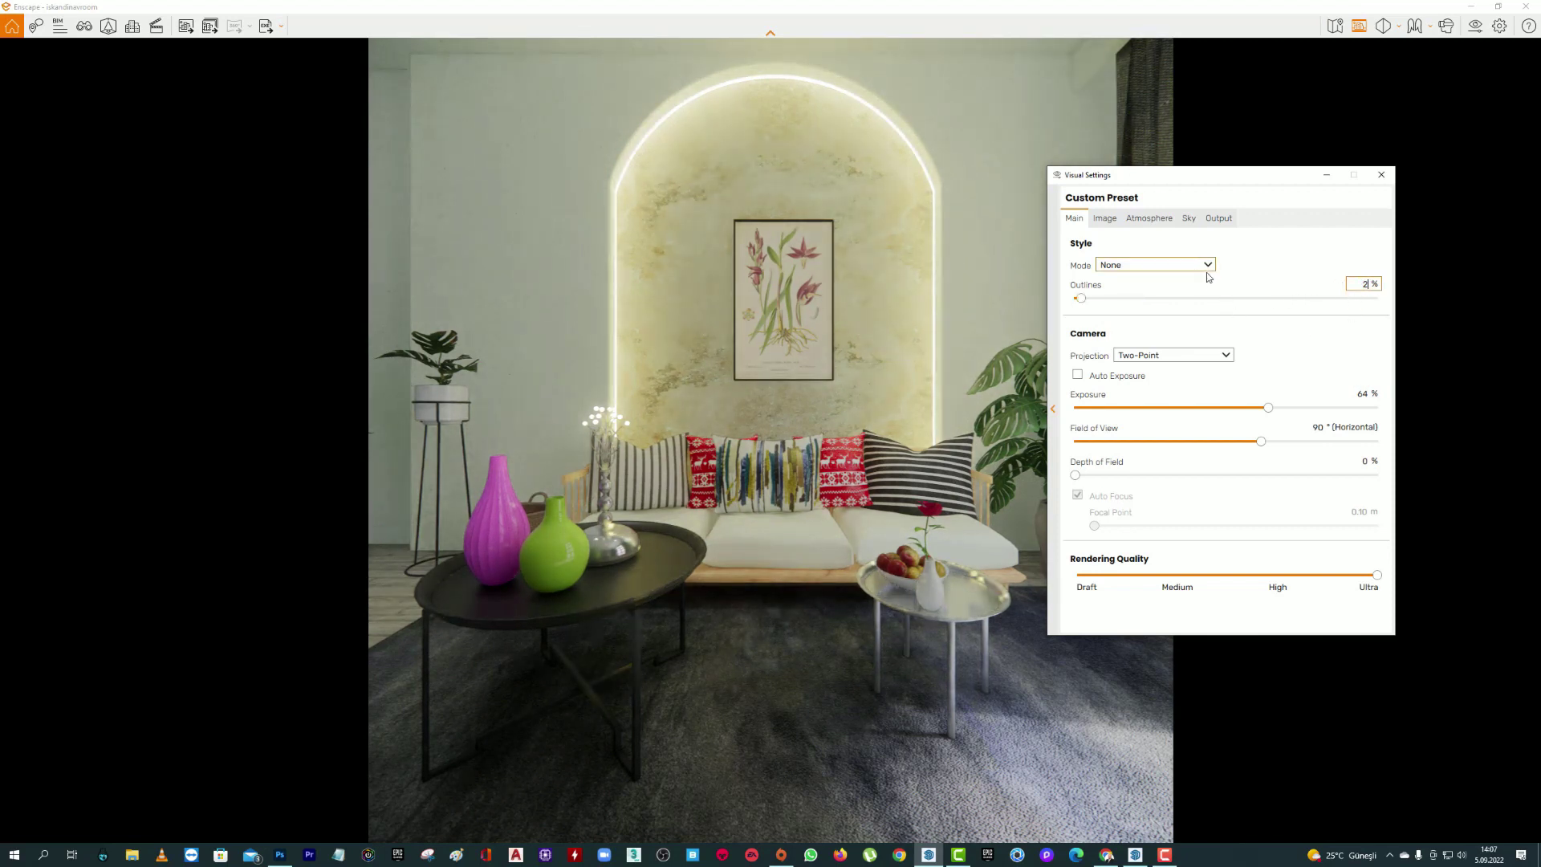
click(1111, 223)
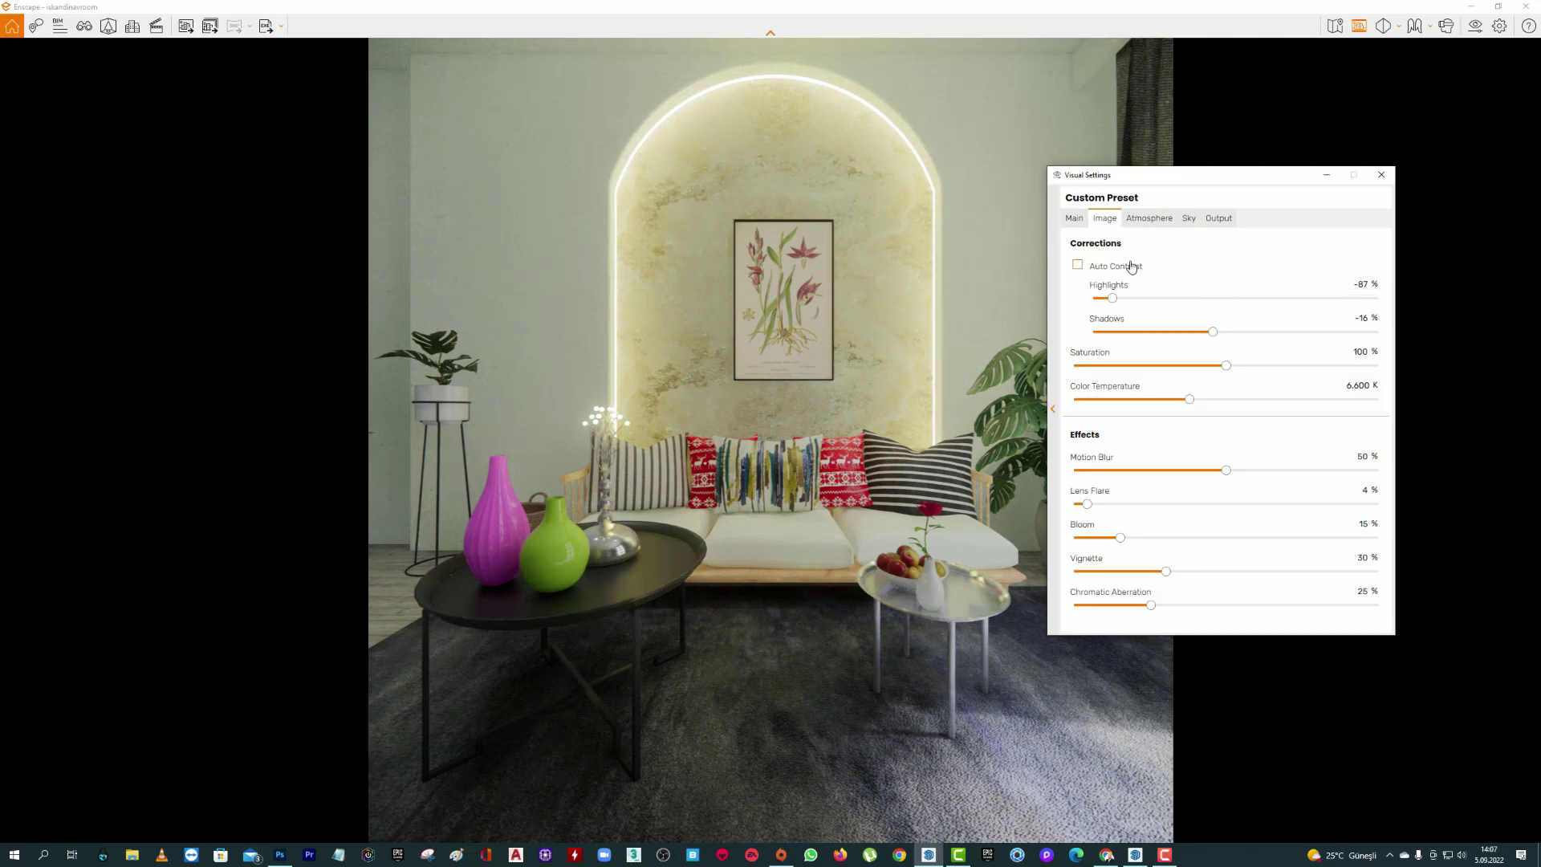
- Test the highlights and auto contrast, then lower saturation to 97%
mouse_move(1112, 298)
mouse_down()
mouse_move(1210, 297)
mouse_move(1115, 299)
mouse_up()
click(1109, 269)
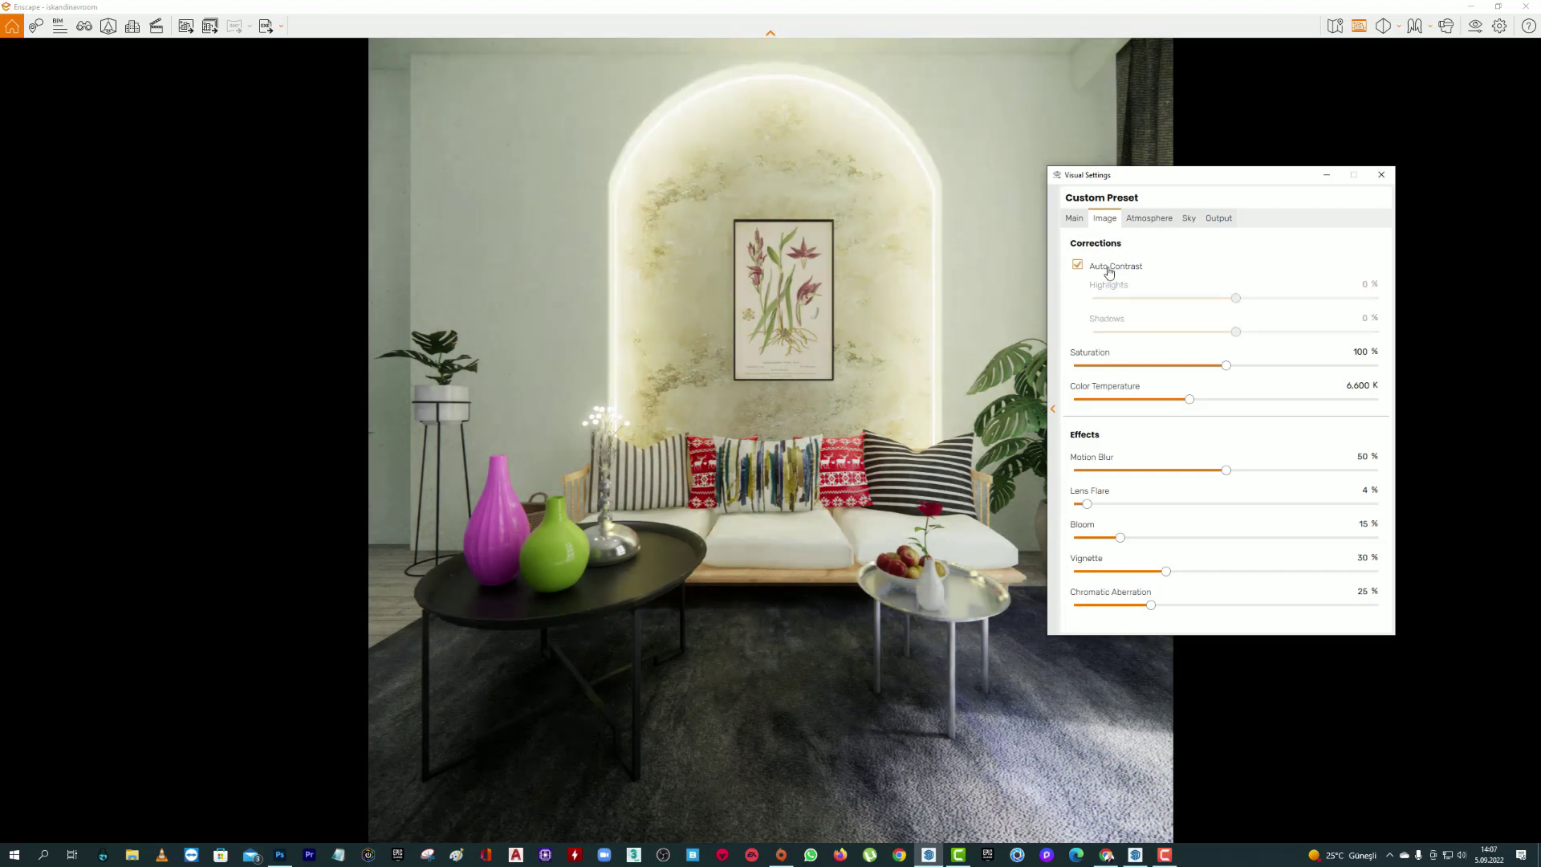
click(1109, 270)
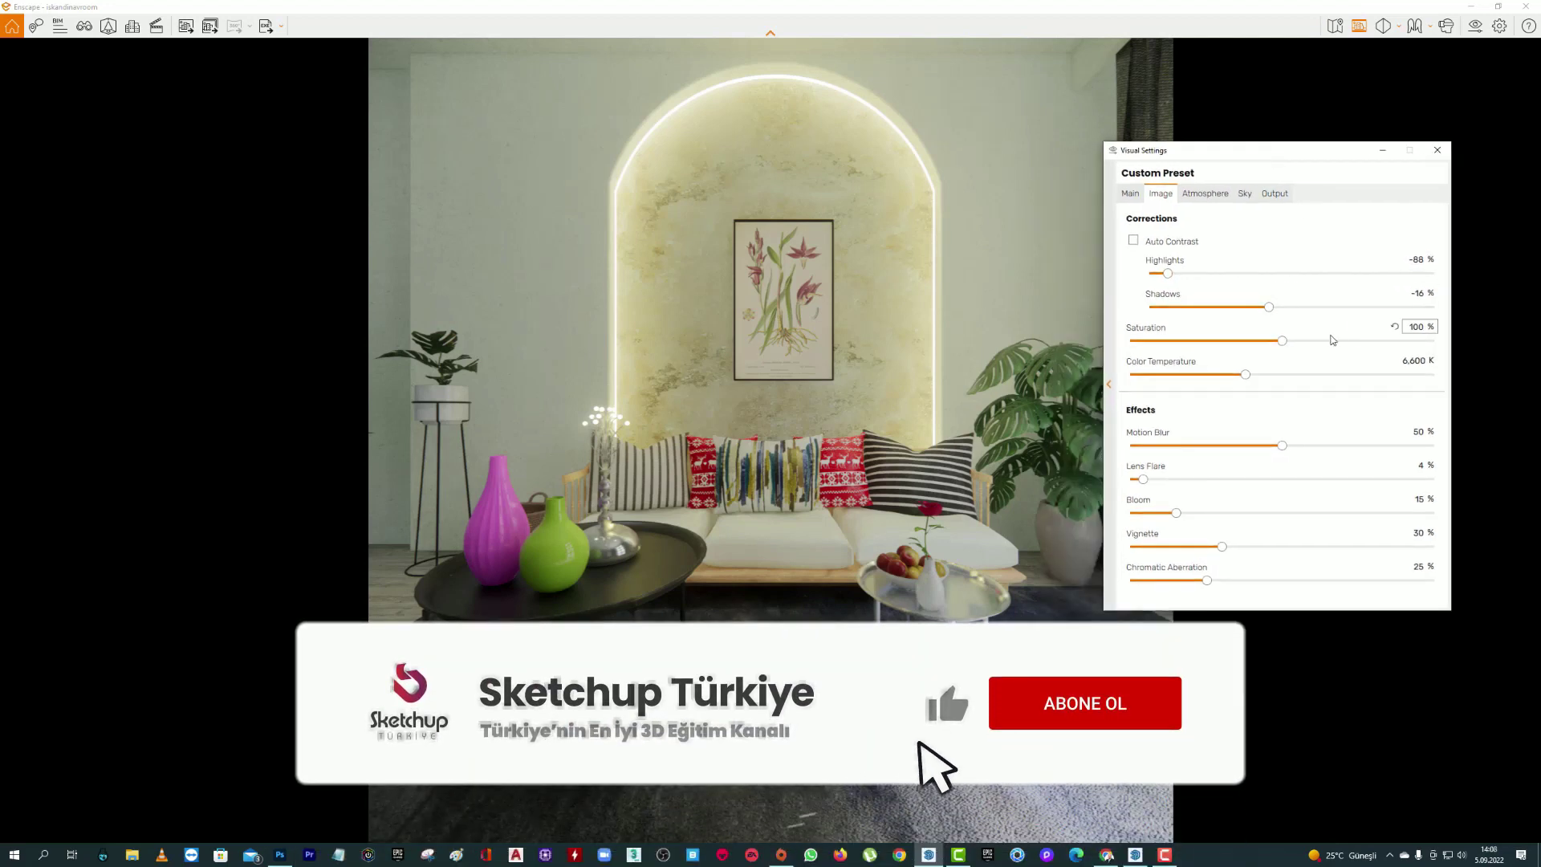
drag(1282, 340, 1285, 382)
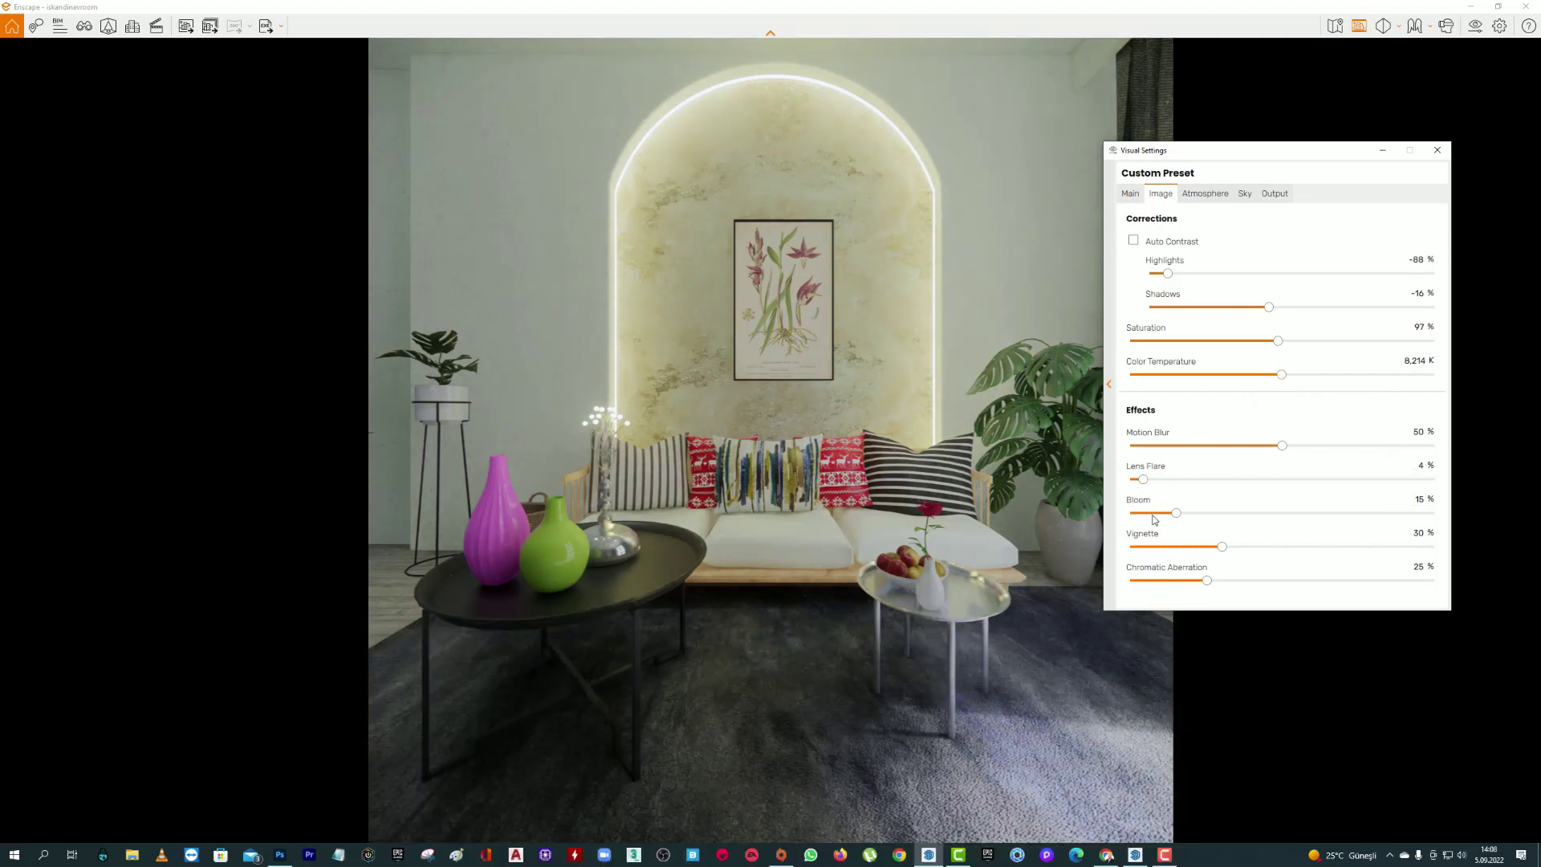
- Set bloom to 27%, then clear the atmosphere fog to 0%
drag(1175, 513, 1132, 513)
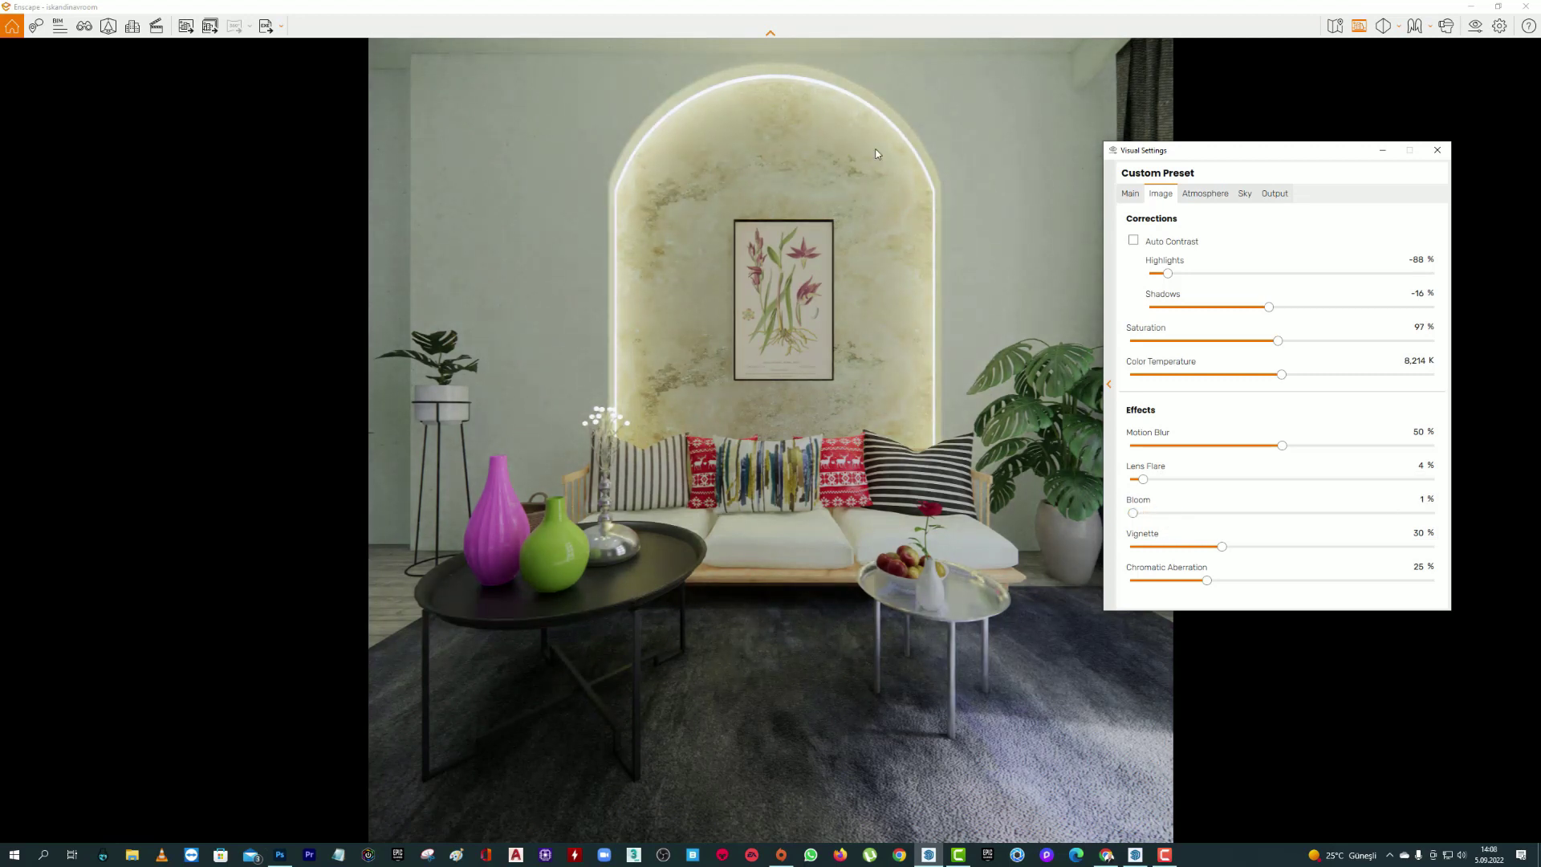
mouse_move(1143, 479)
mouse_down()
mouse_move(1163, 479)
mouse_move(1144, 484)
mouse_up()
mouse_move(1168, 513)
mouse_down()
mouse_move(1293, 515)
mouse_move(1199, 515)
mouse_up()
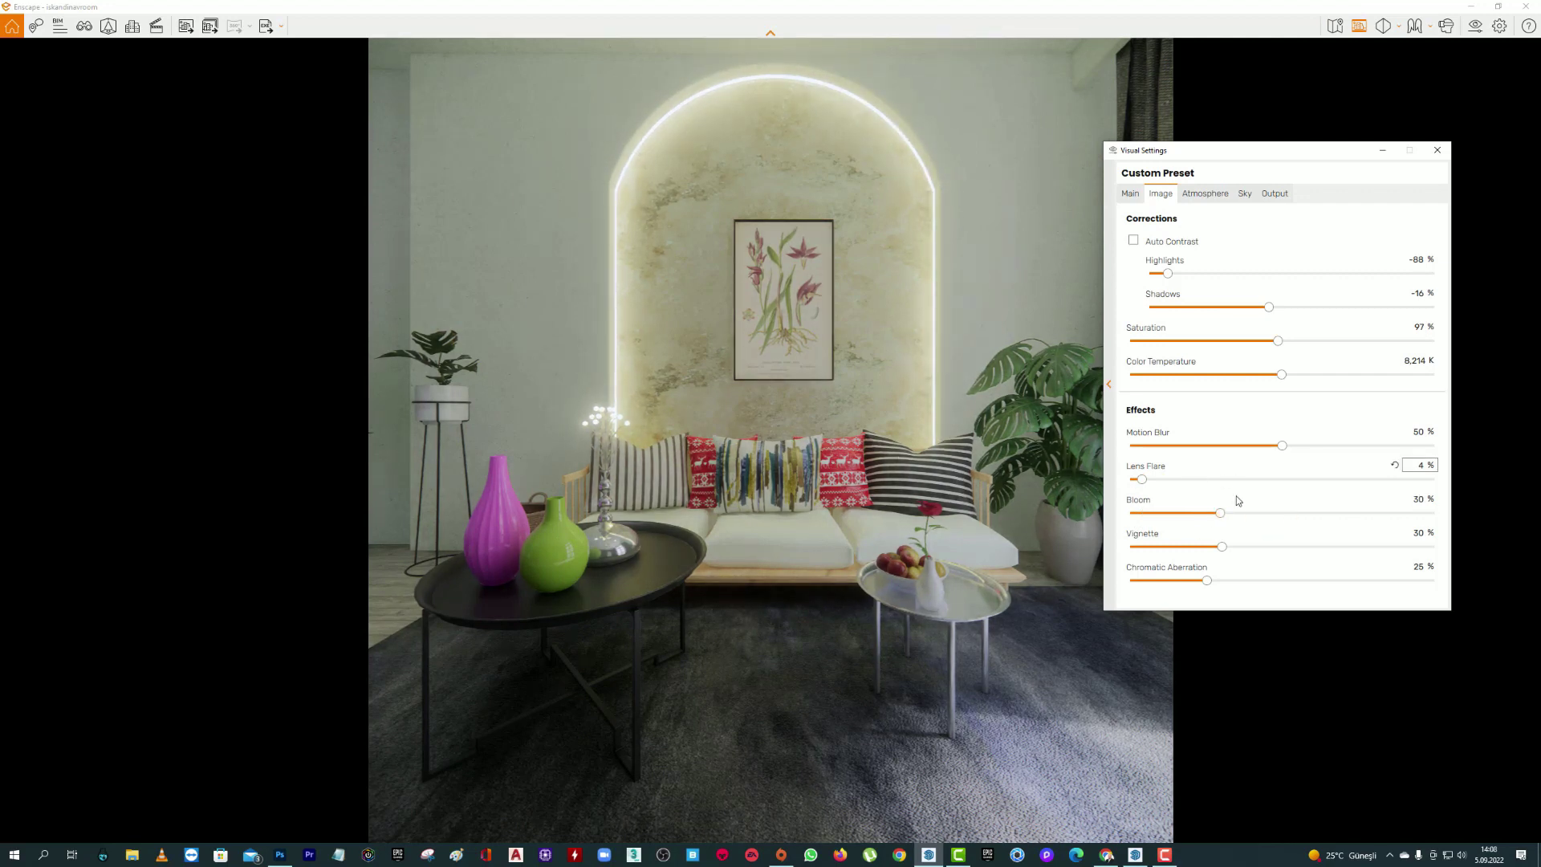
click(1212, 515)
click(1204, 193)
drag(1141, 255, 1129, 256)
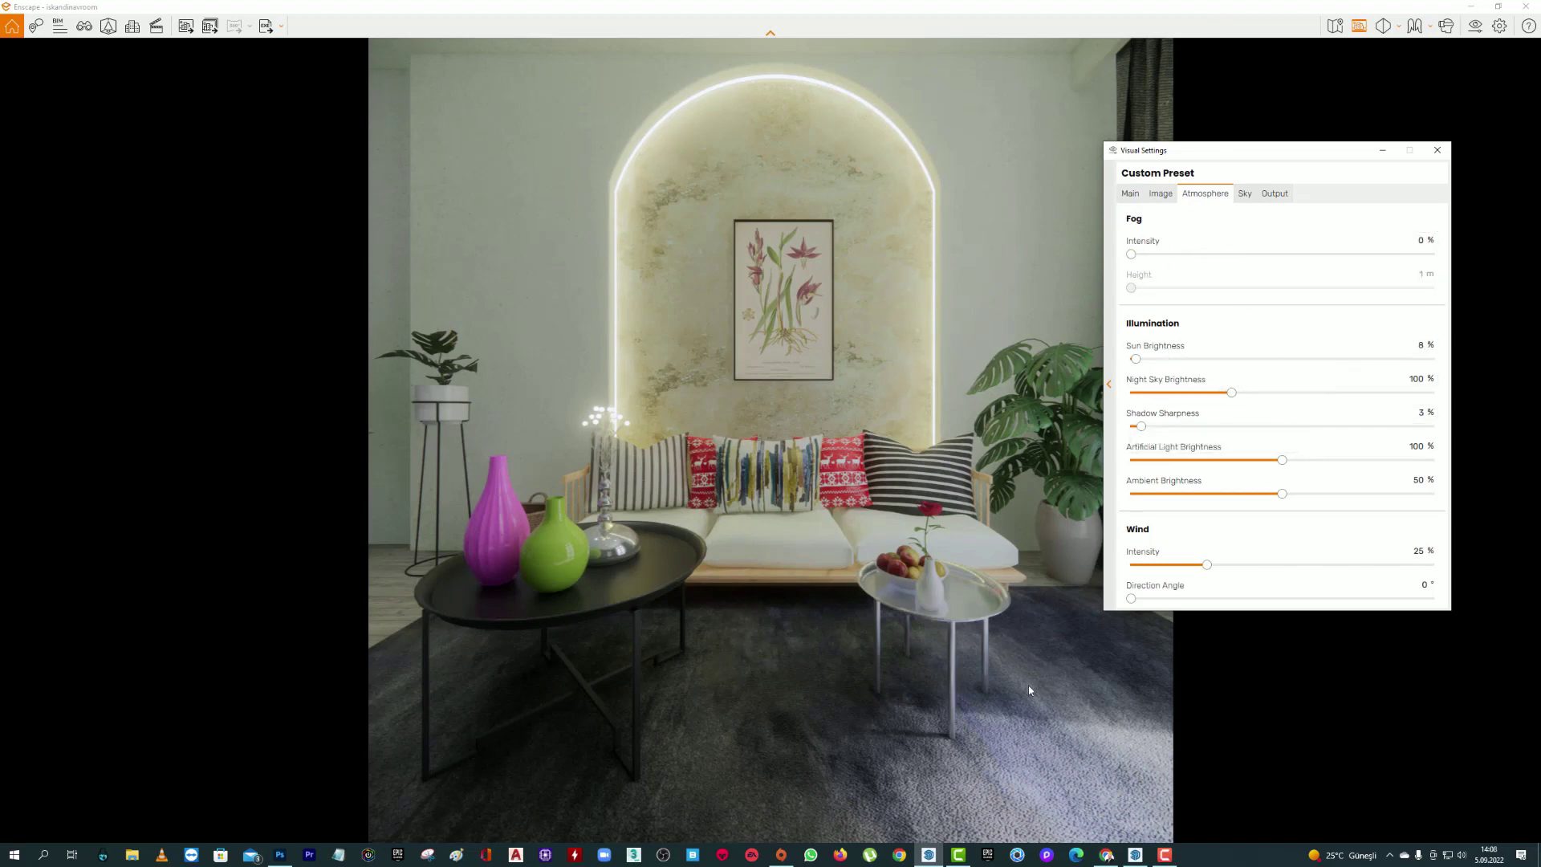
- Set sun brightness to 15% and shadow sharpness to about 20%
drag(1136, 359, 1153, 359)
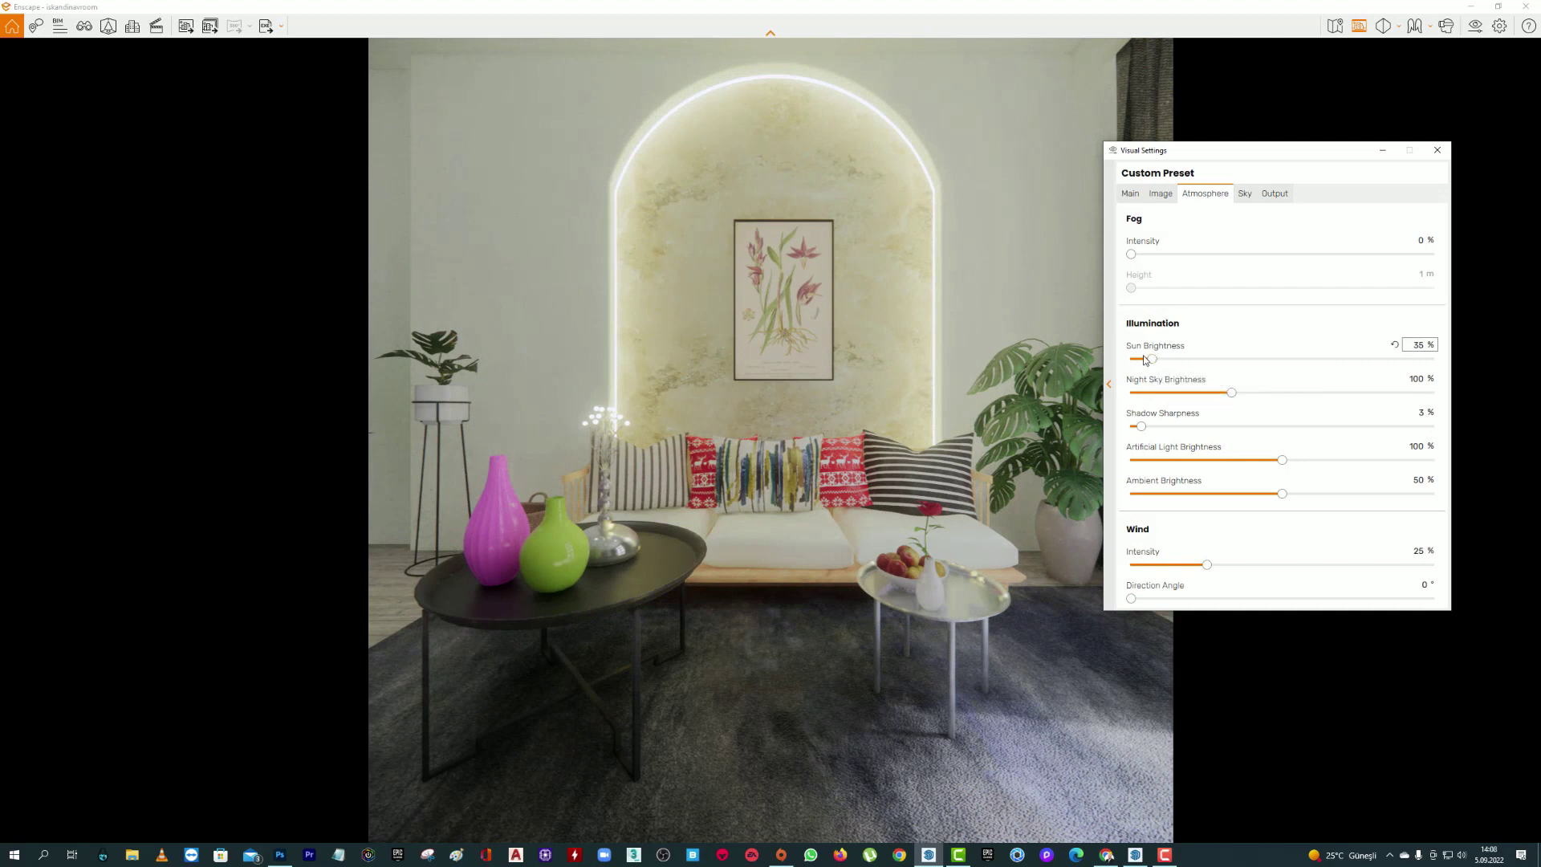
drag(1153, 358, 1144, 359)
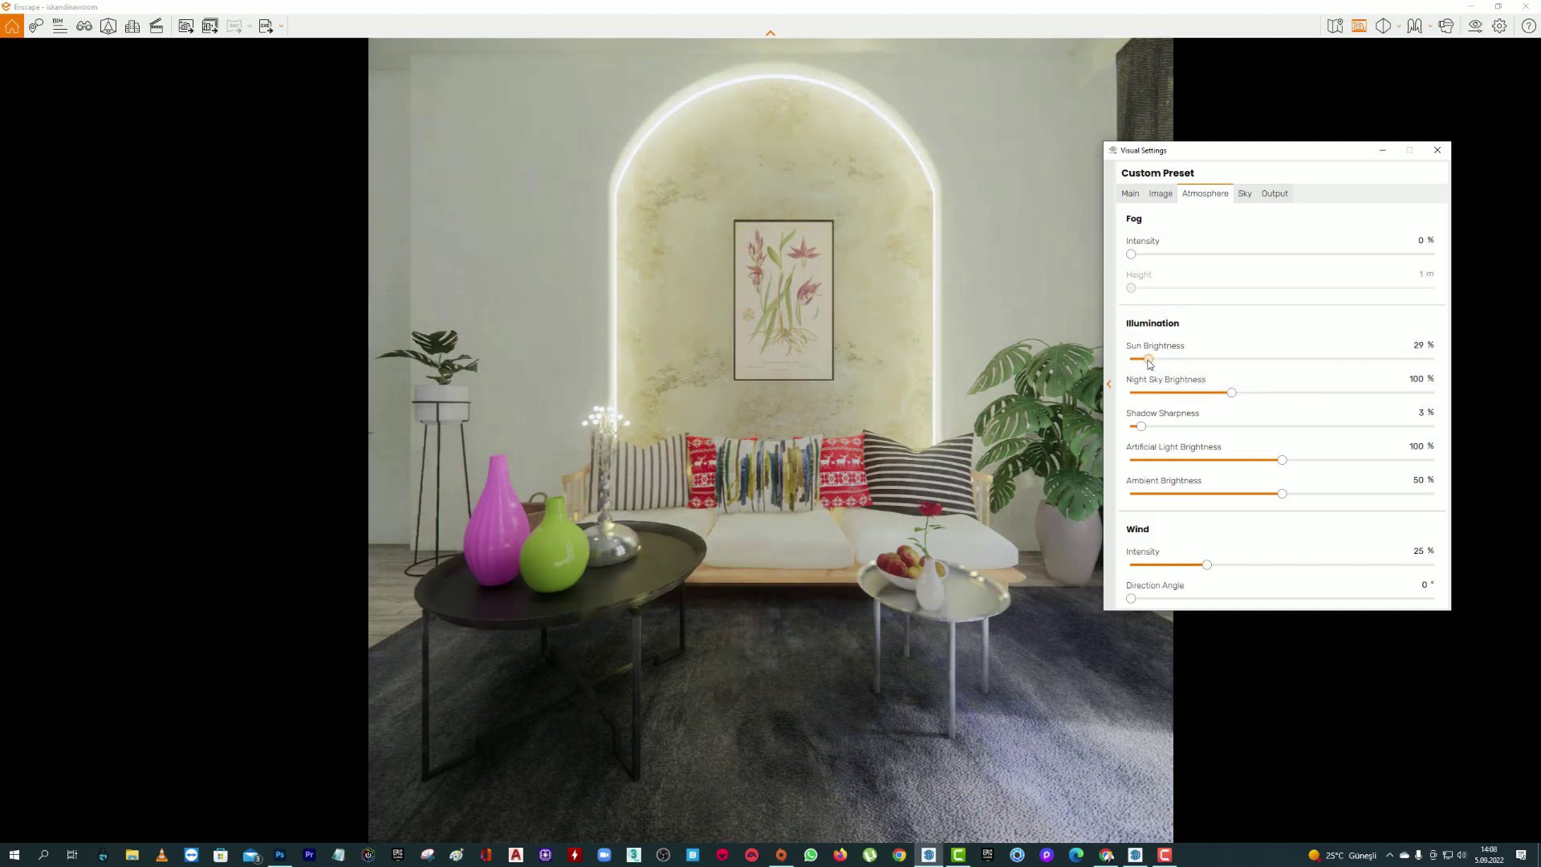
double_click(1420, 343)
text(156)
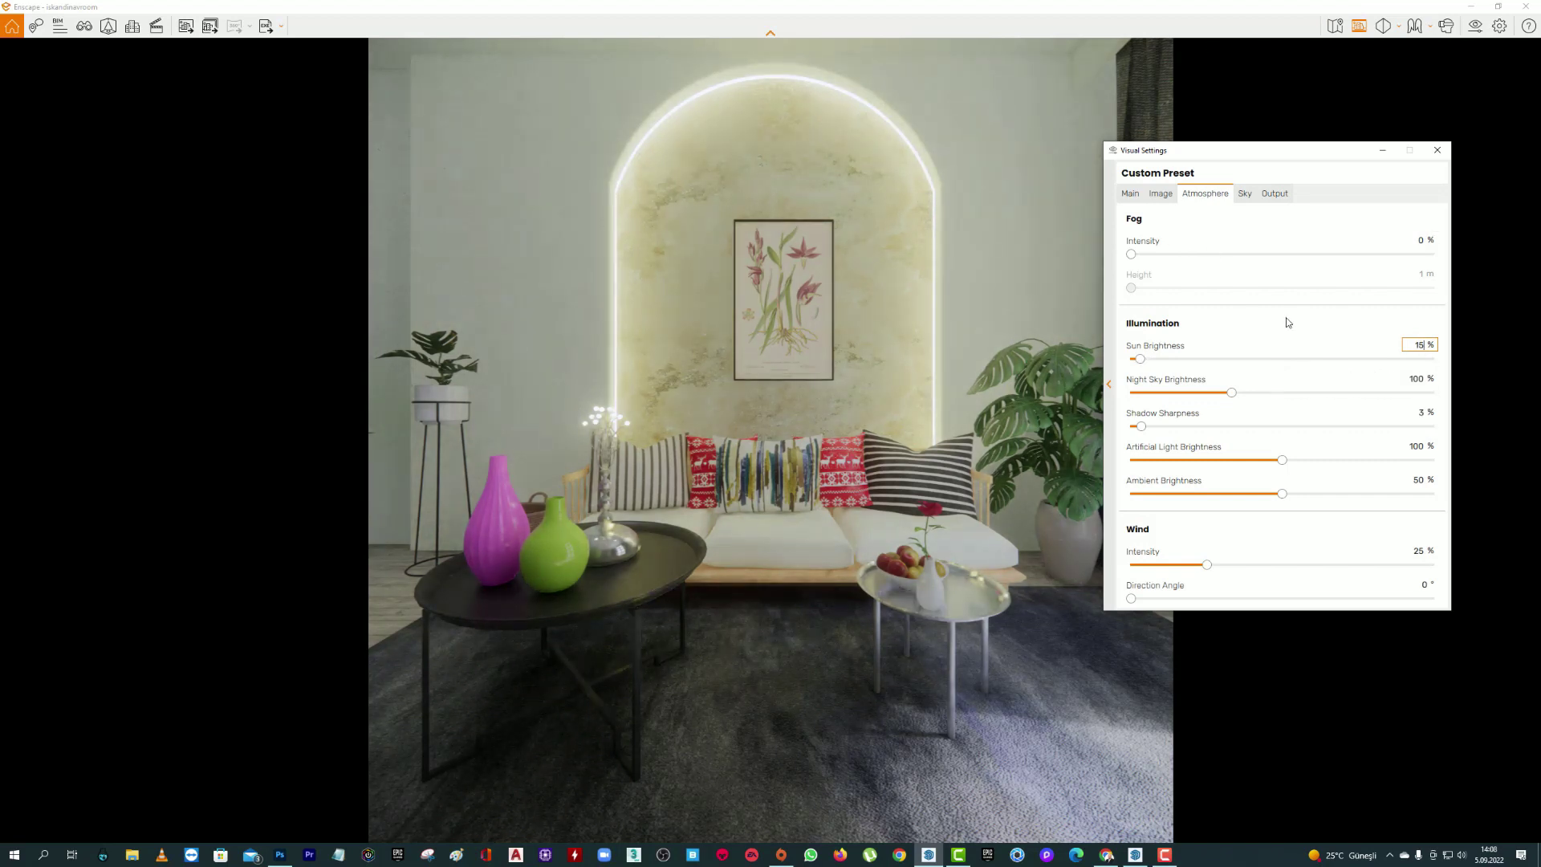
drag(1141, 426, 1212, 427)
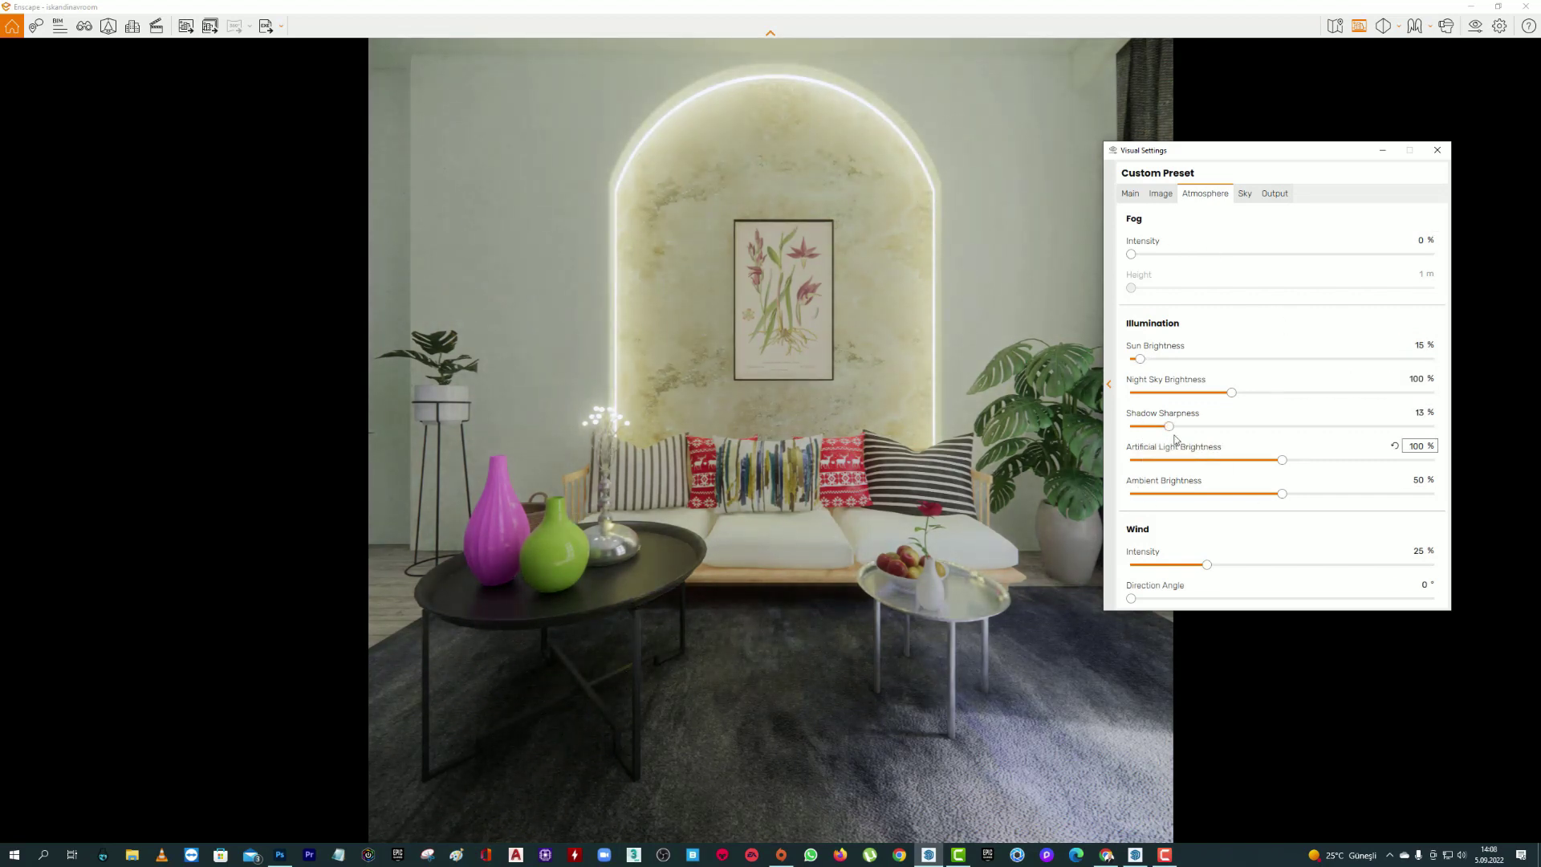
click(1208, 427)
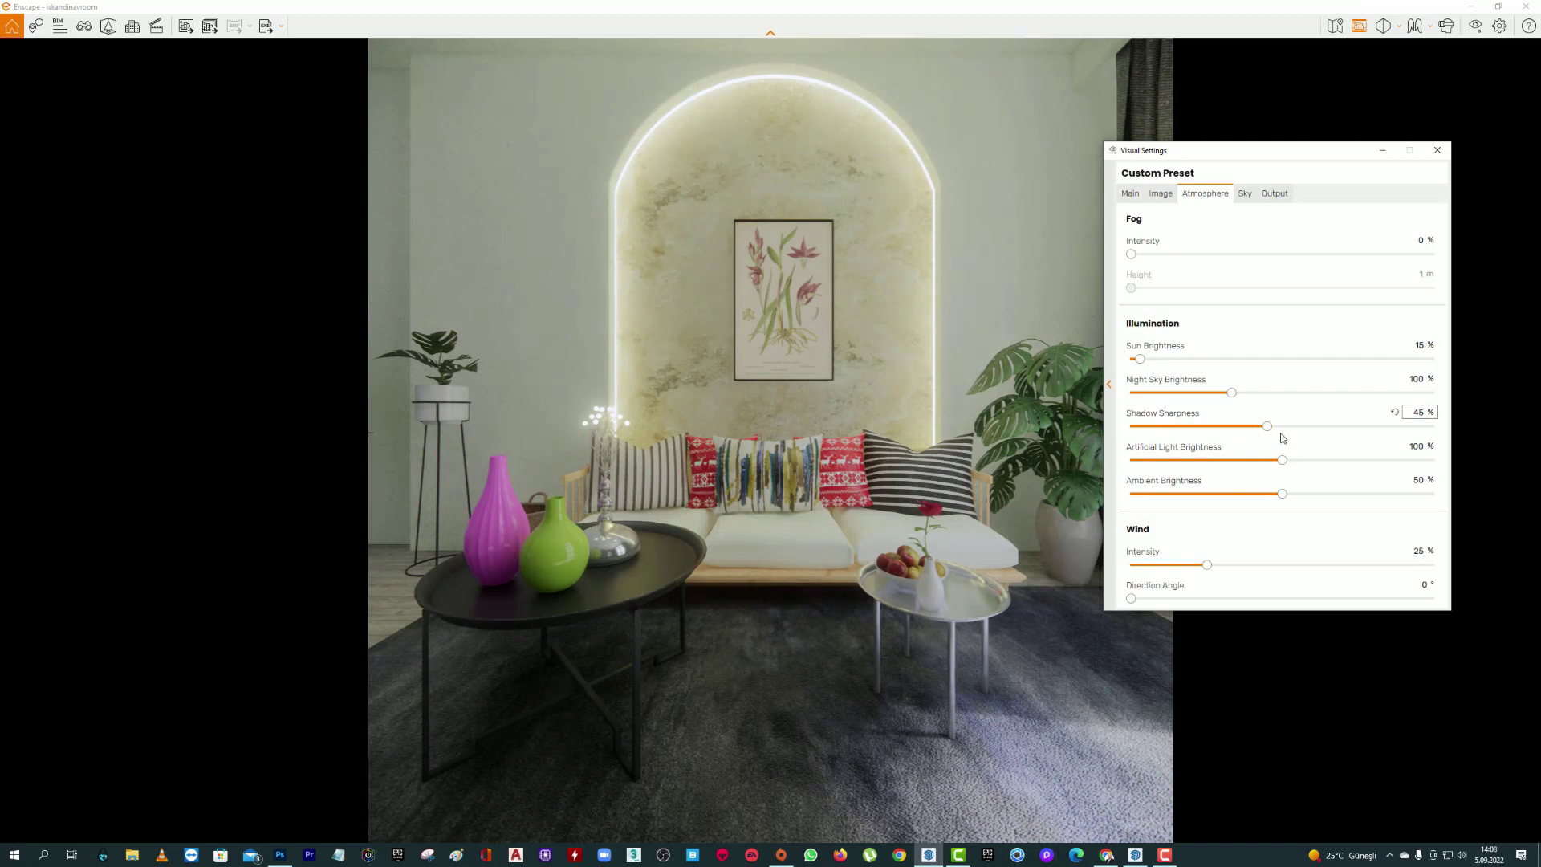
drag(1209, 431, 1191, 428)
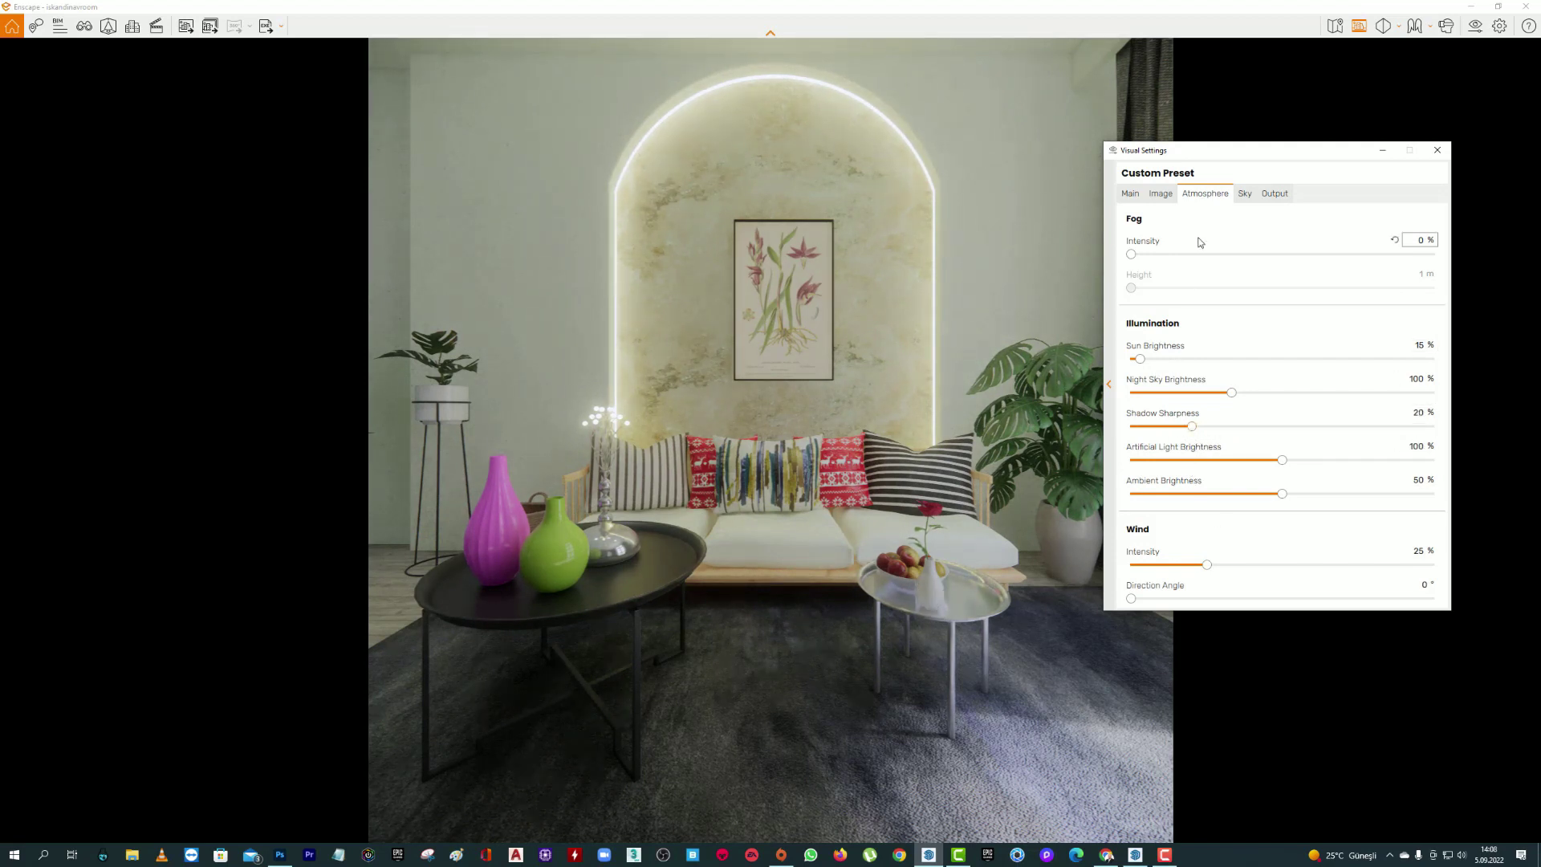
- Set the highlights correction to -68% and the shadows to -28%
click(1160, 193)
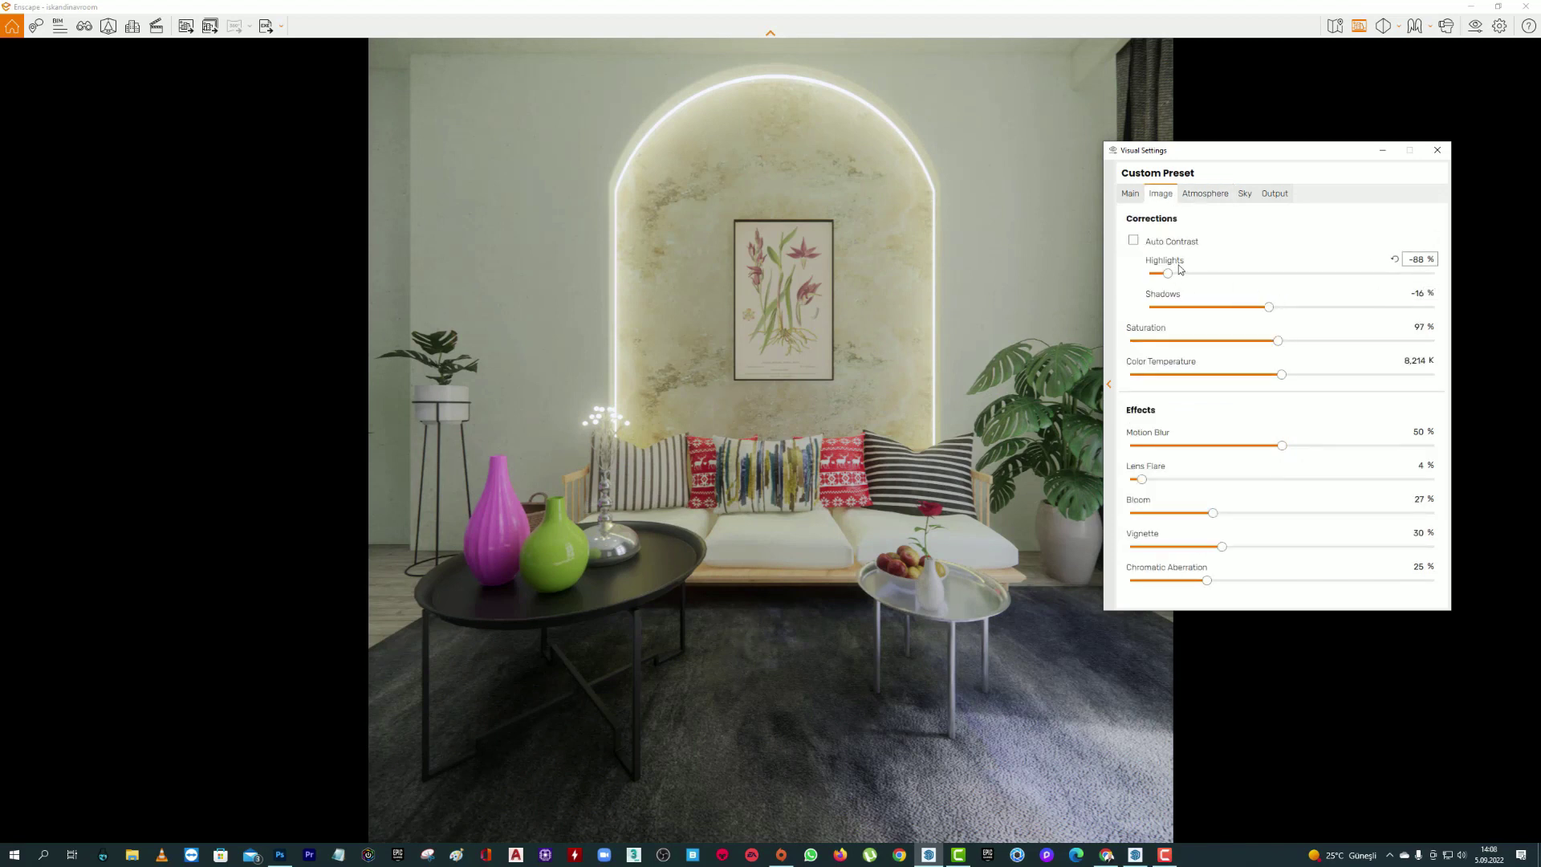
drag(1168, 274, 1180, 274)
drag(1262, 311, 1244, 312)
click(1386, 303)
text(0)
key(Return)
mouse_move(1291, 307)
mouse_down()
mouse_move(1252, 310)
mouse_move(1201, 274)
mouse_up()
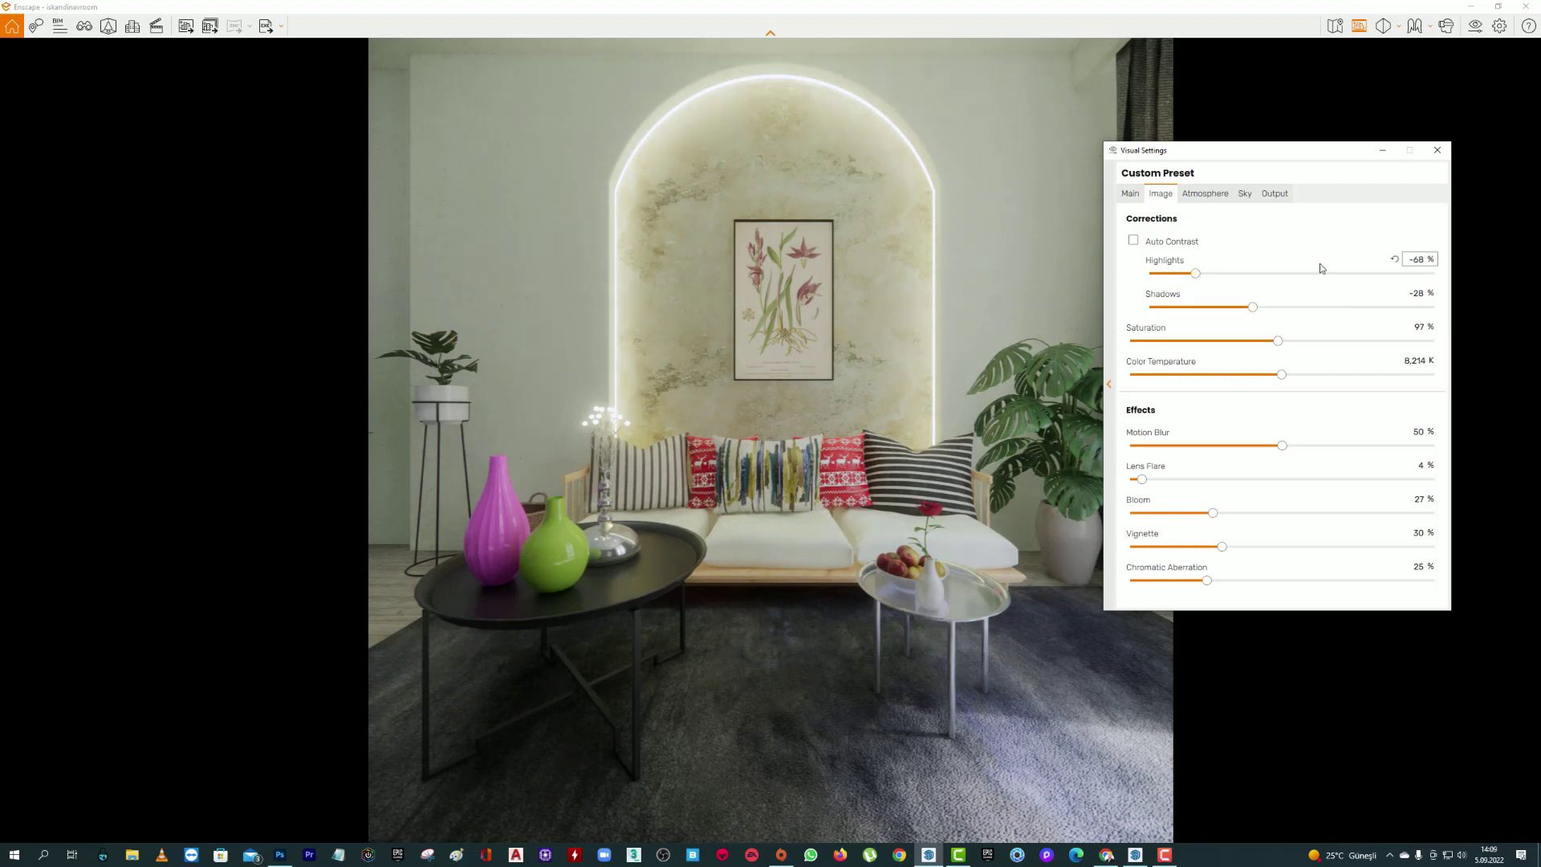
- Check the sky and output settings, then close Visual Settings
click(1264, 194)
click(1245, 194)
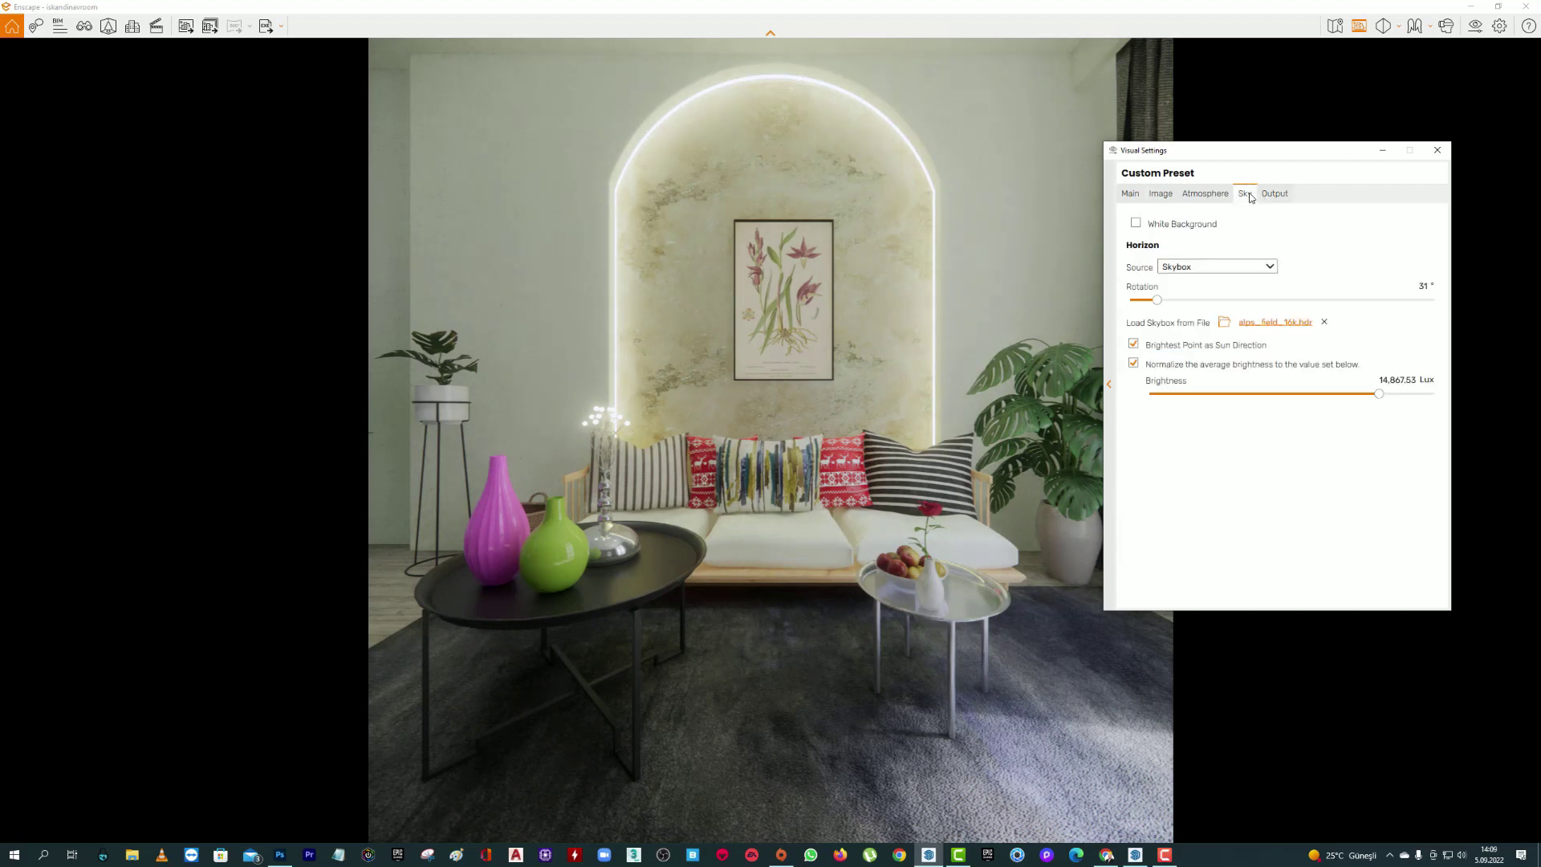
click(1274, 195)
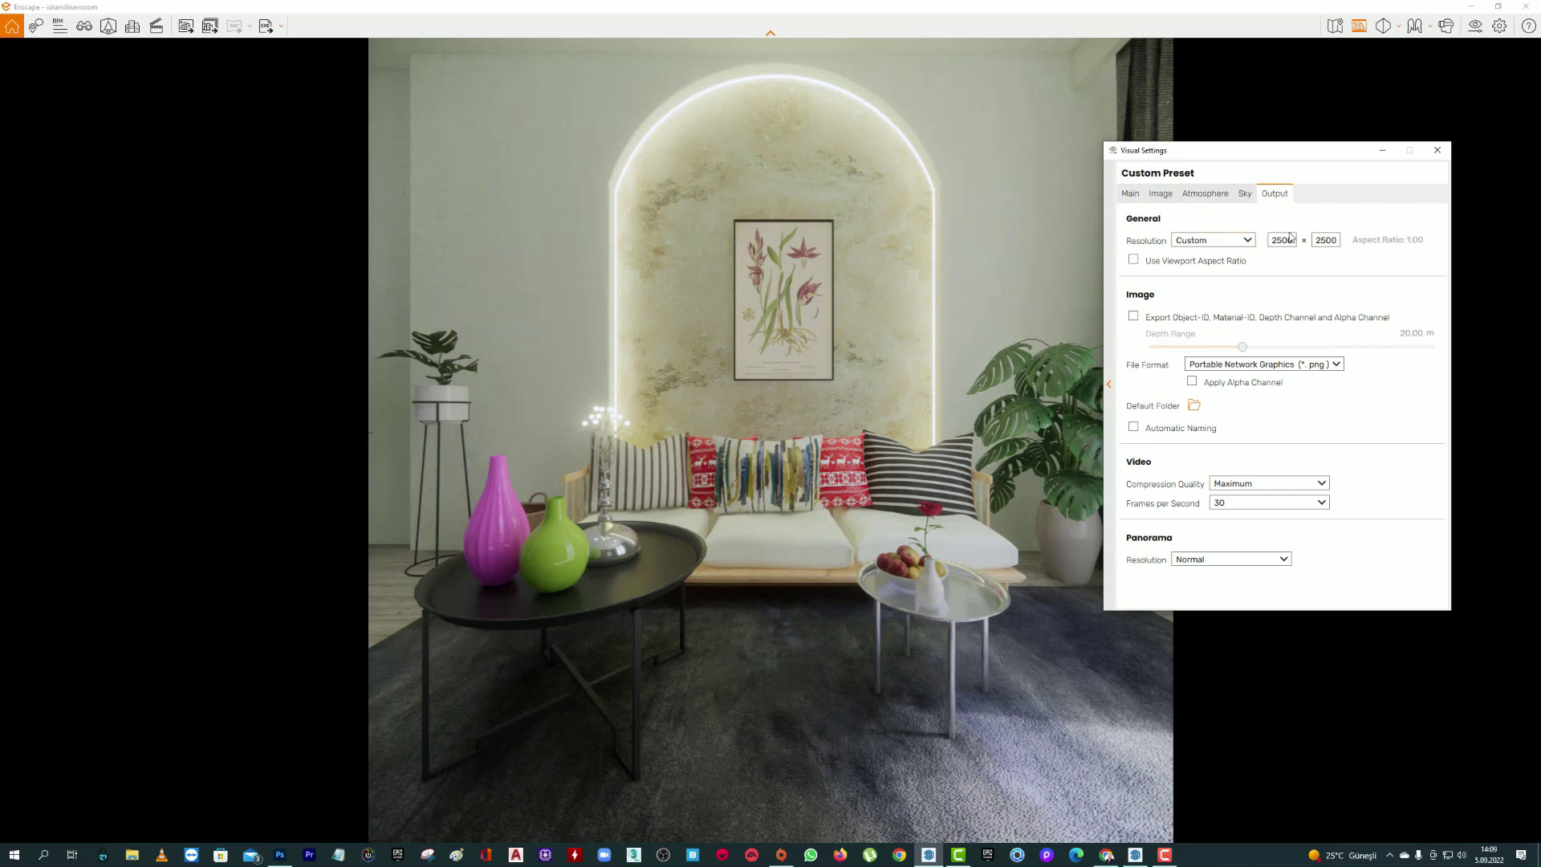
click(1437, 150)
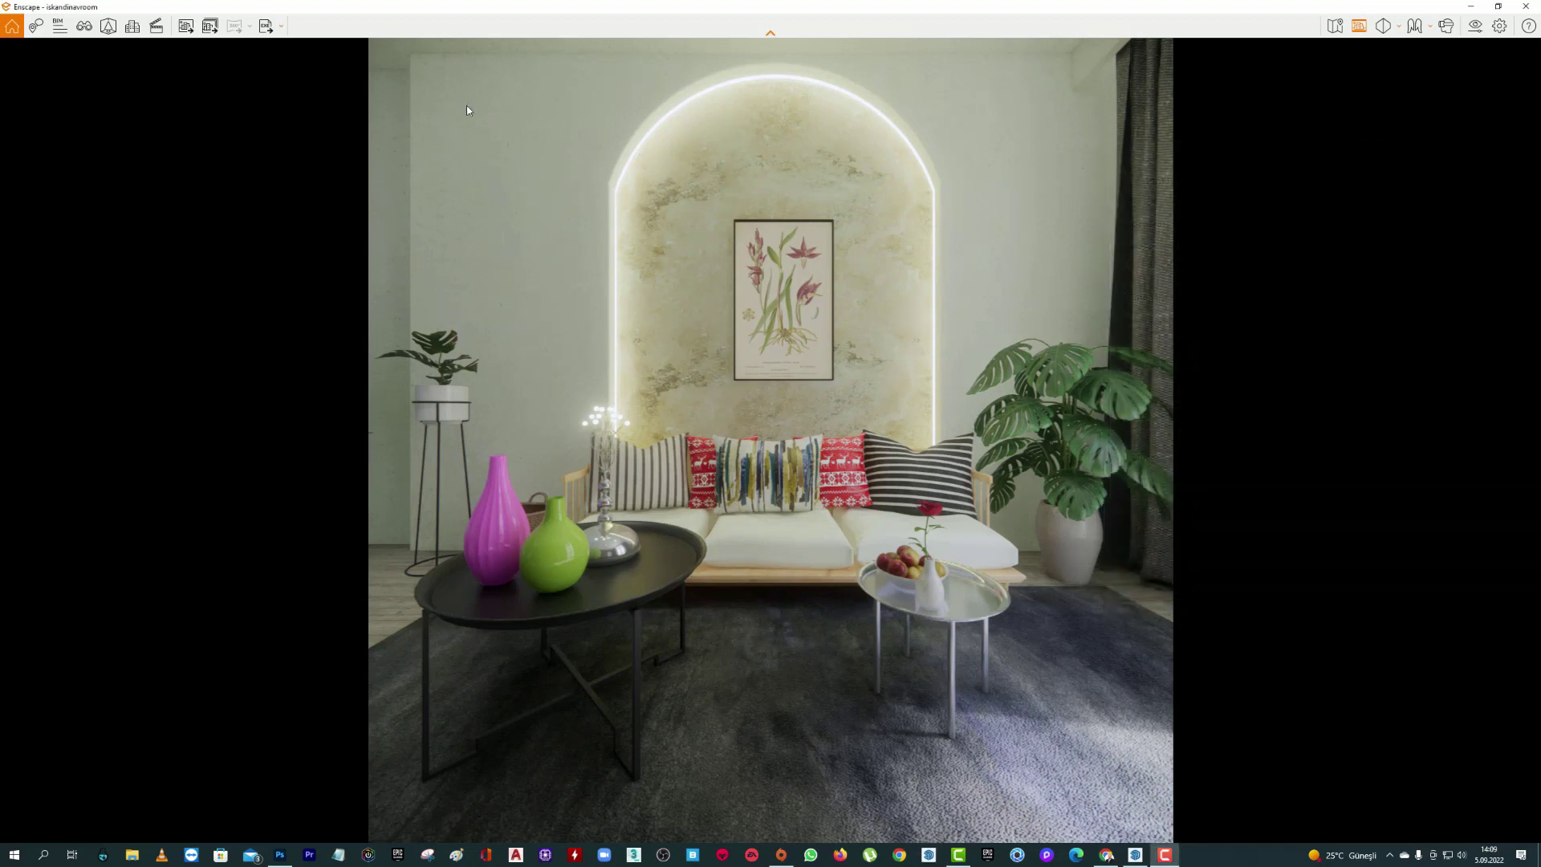
- Take a screenshot and create a 'Youtube Dersi Sonucu' folder in Resimler
click(185, 32)
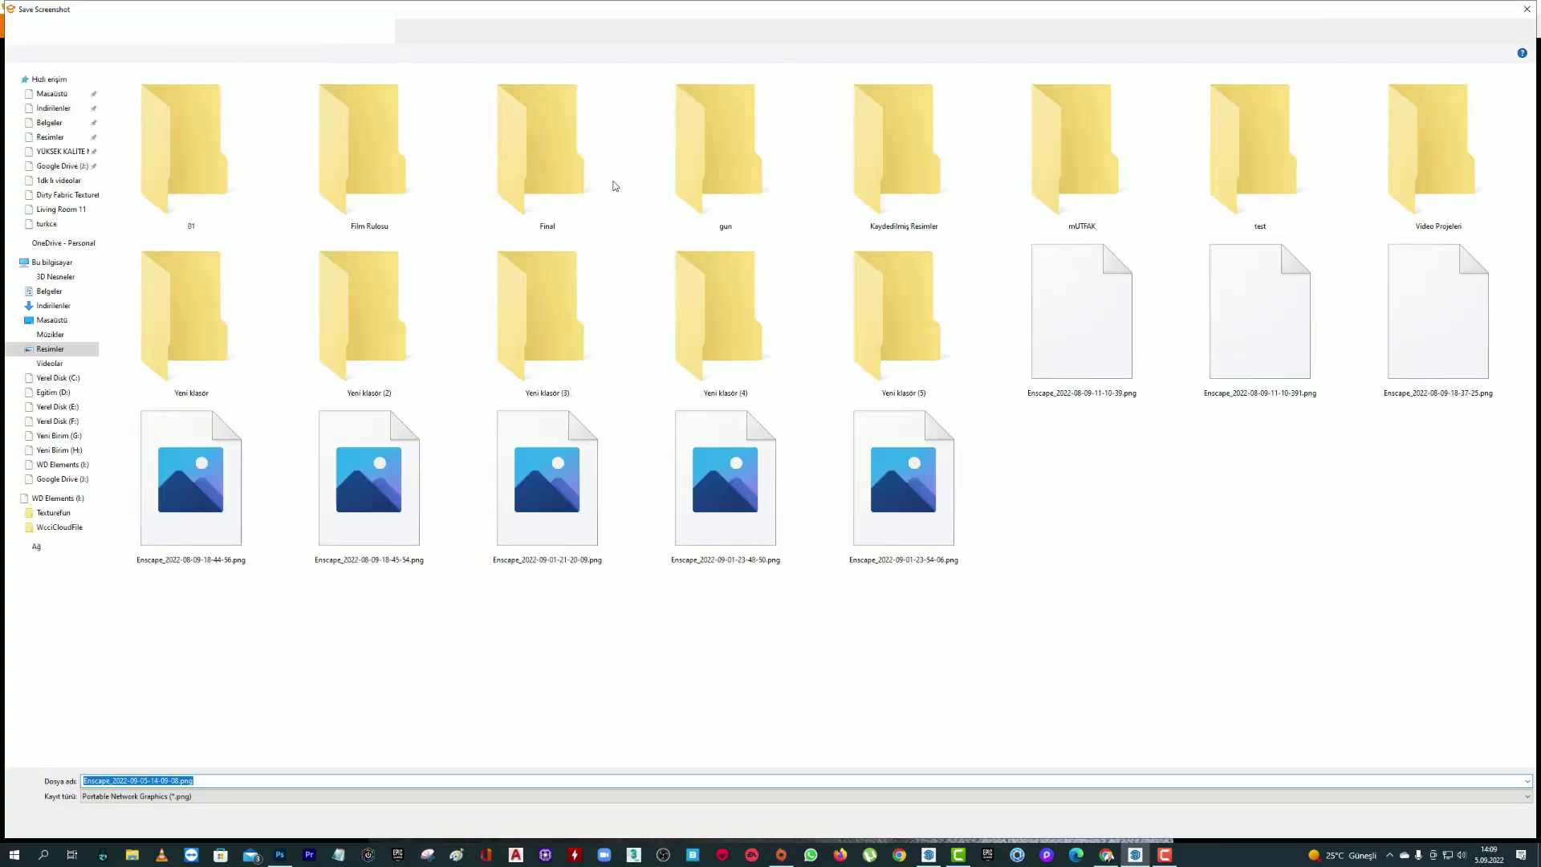
click(1096, 485)
right_click(1110, 448)
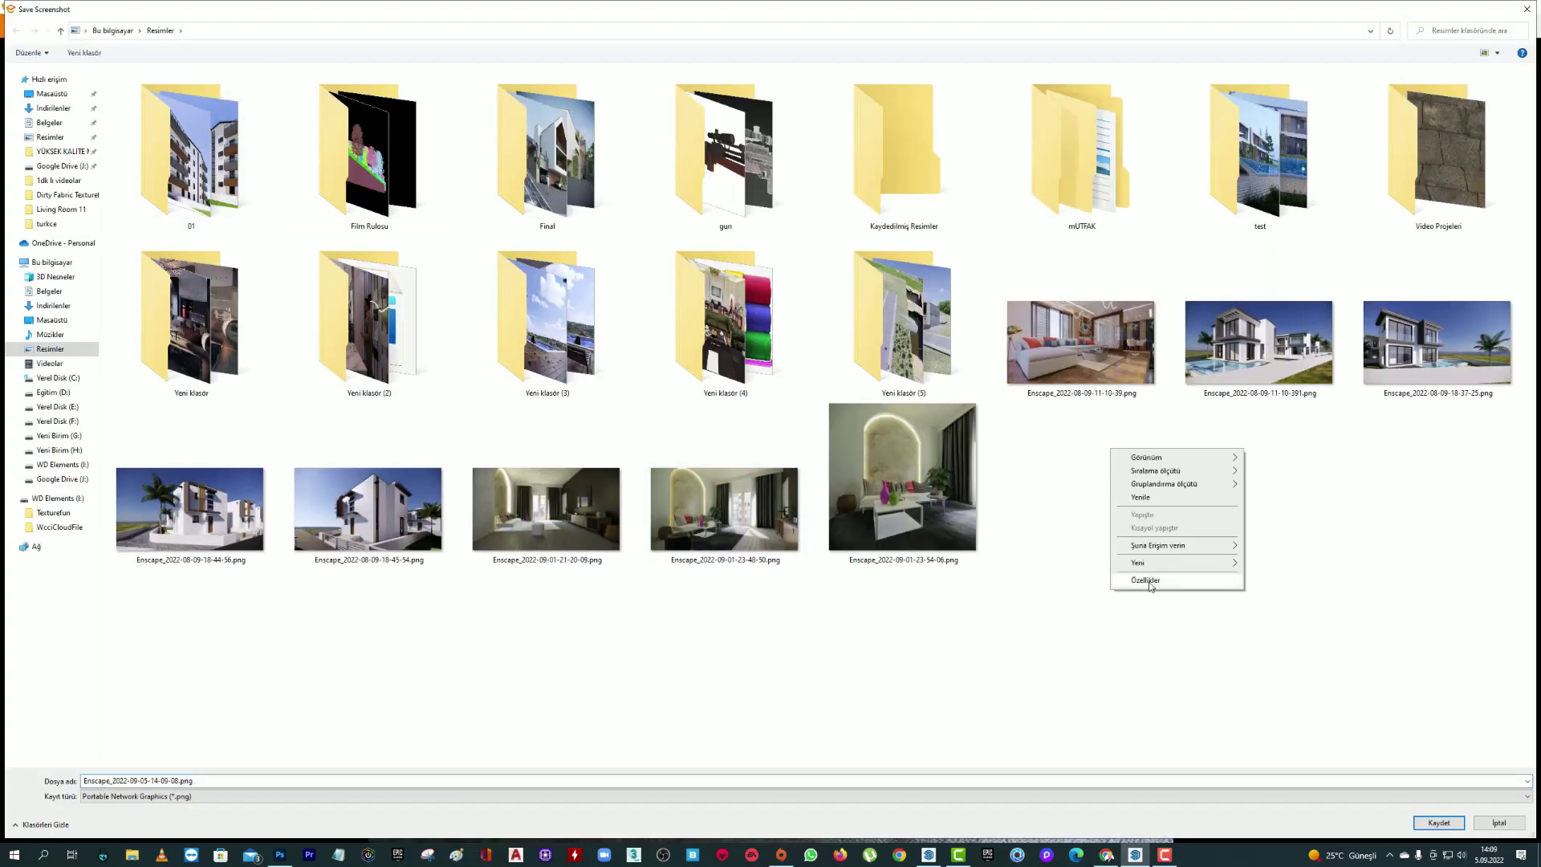
click(1300, 563)
key(Caps_Lock)
text(y)
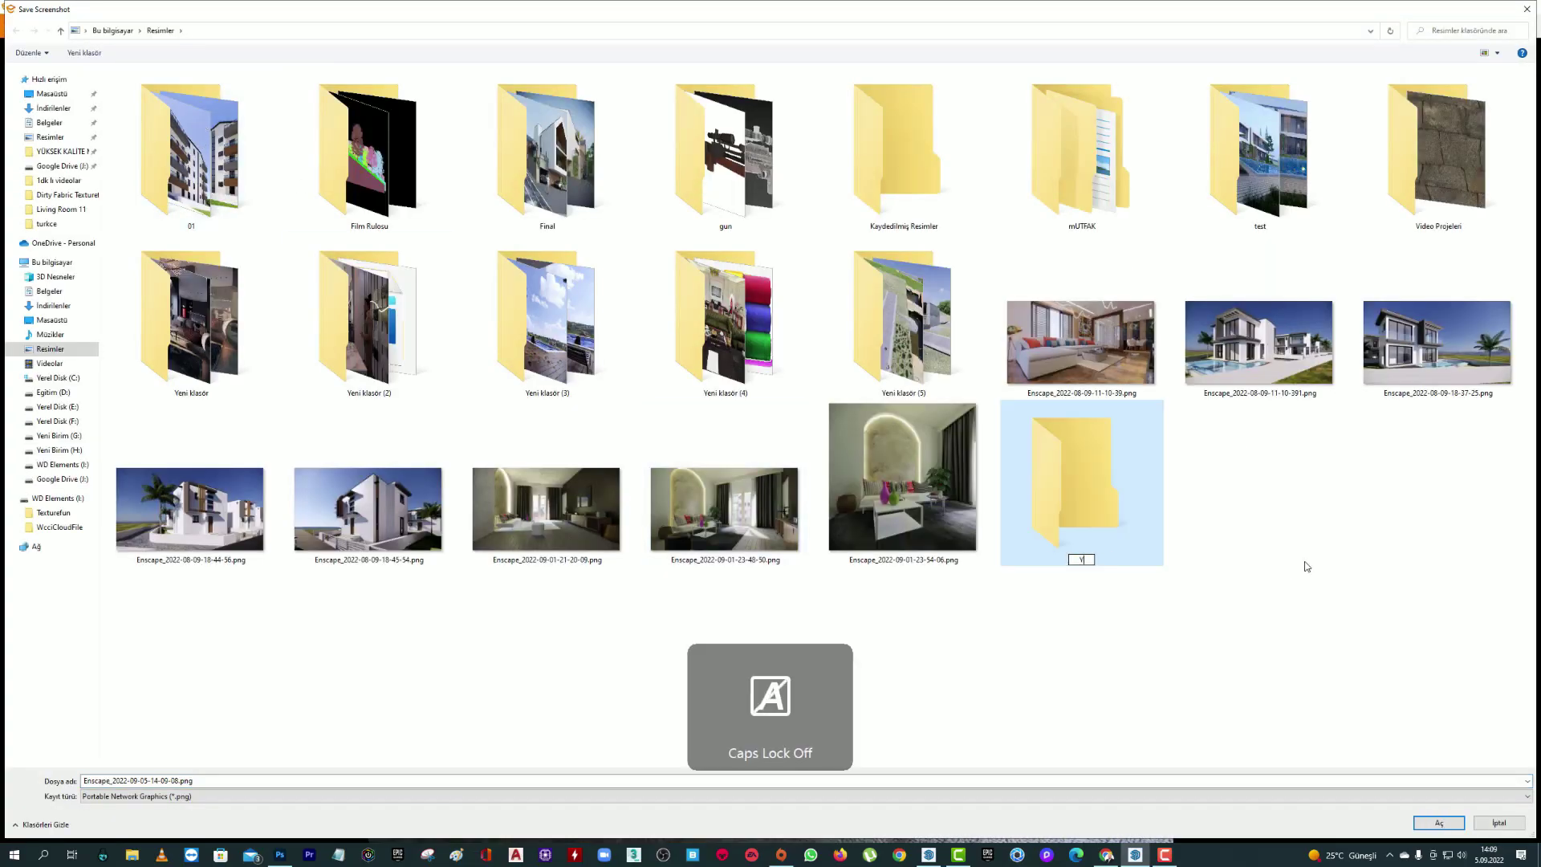
key(Caps_Lock)
key(Caps_Lock)
text(Youtube Dersi Sonucu)
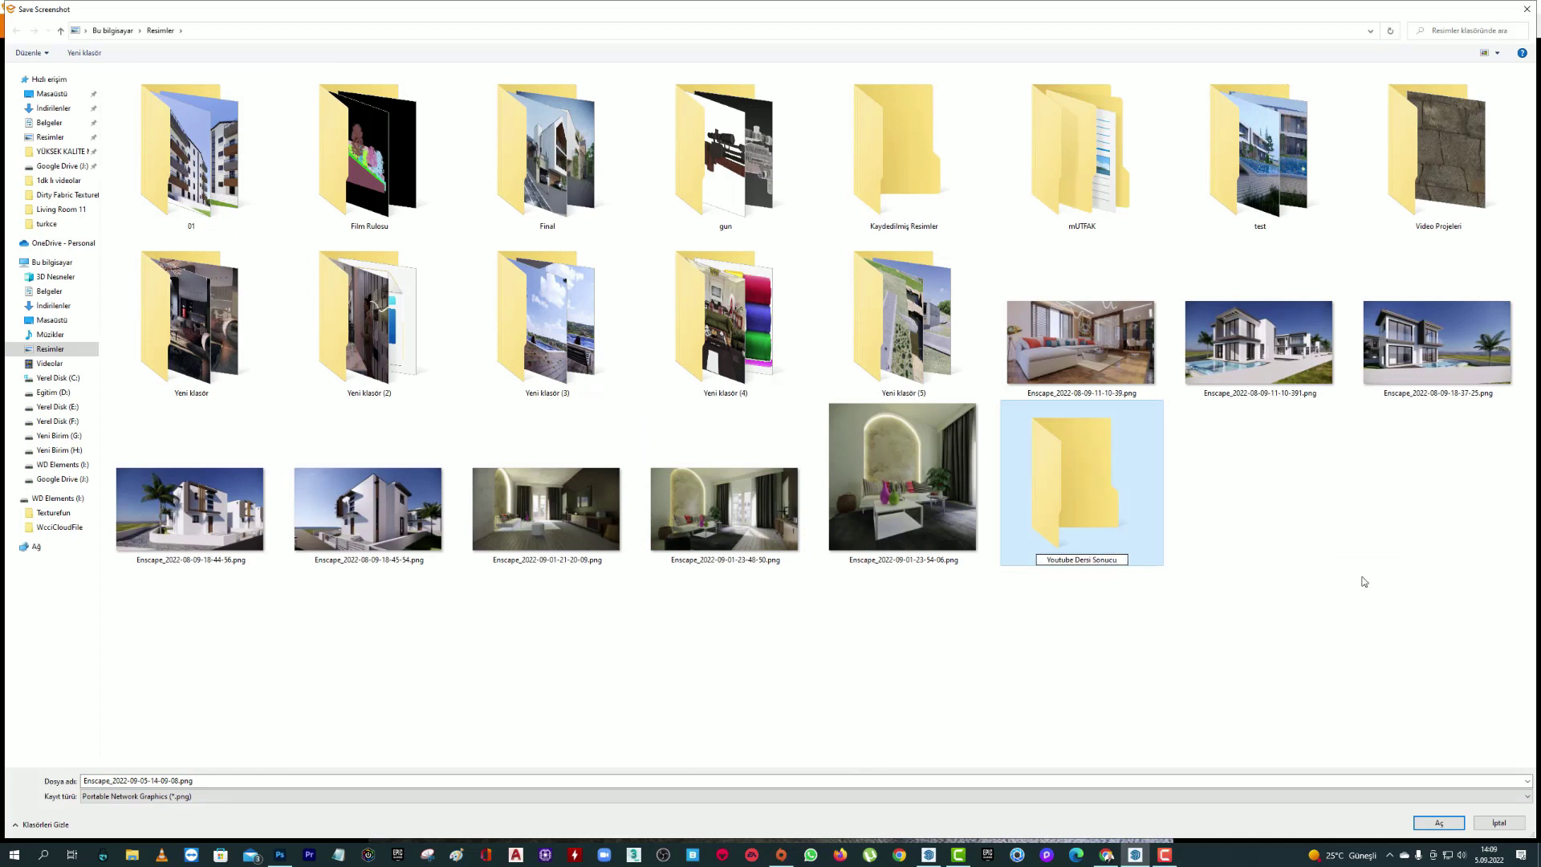
key(Return)
- Save the screenshot as 01 inside the new folder
double_click(1105, 515)
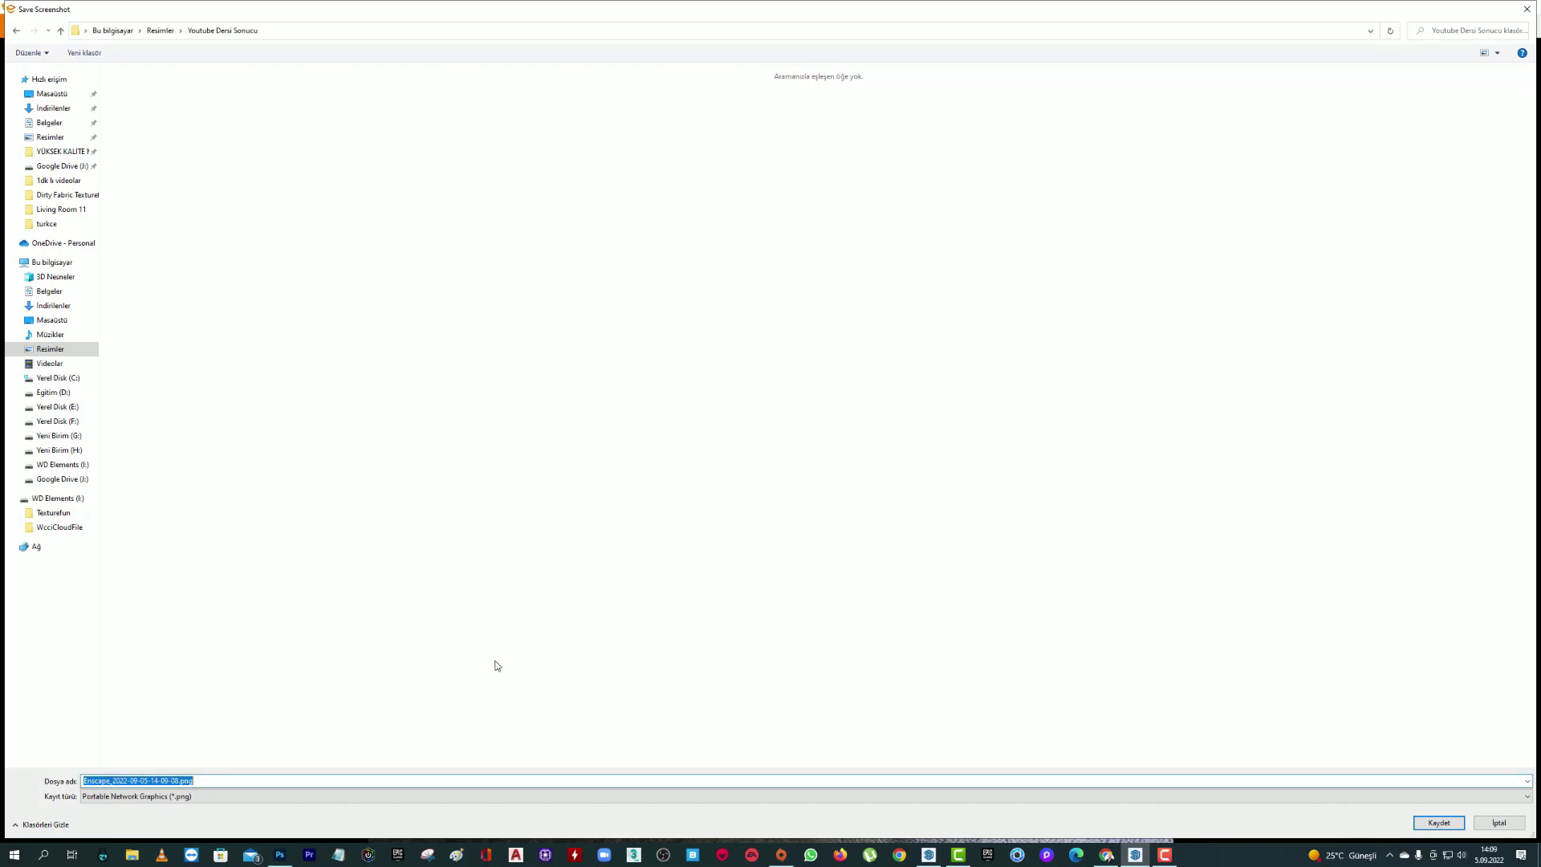
text(01)
click(1437, 823)
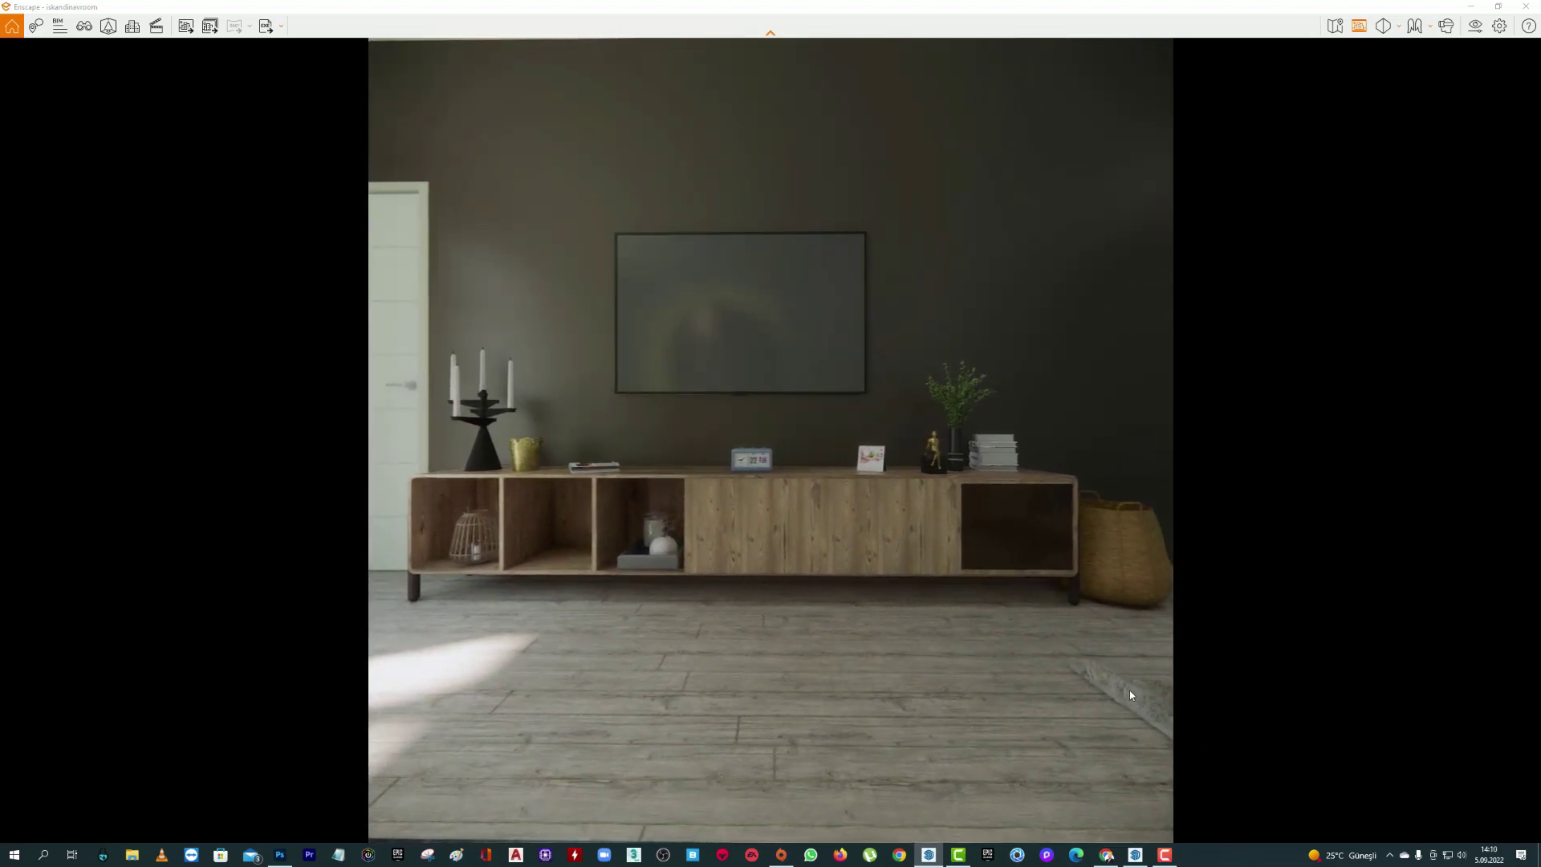
- Open Enscape's Visual Settings with the TV cabinet wall framed
click(1474, 37)
- Set the output height to 2000 and move the settings window aside
click(1275, 194)
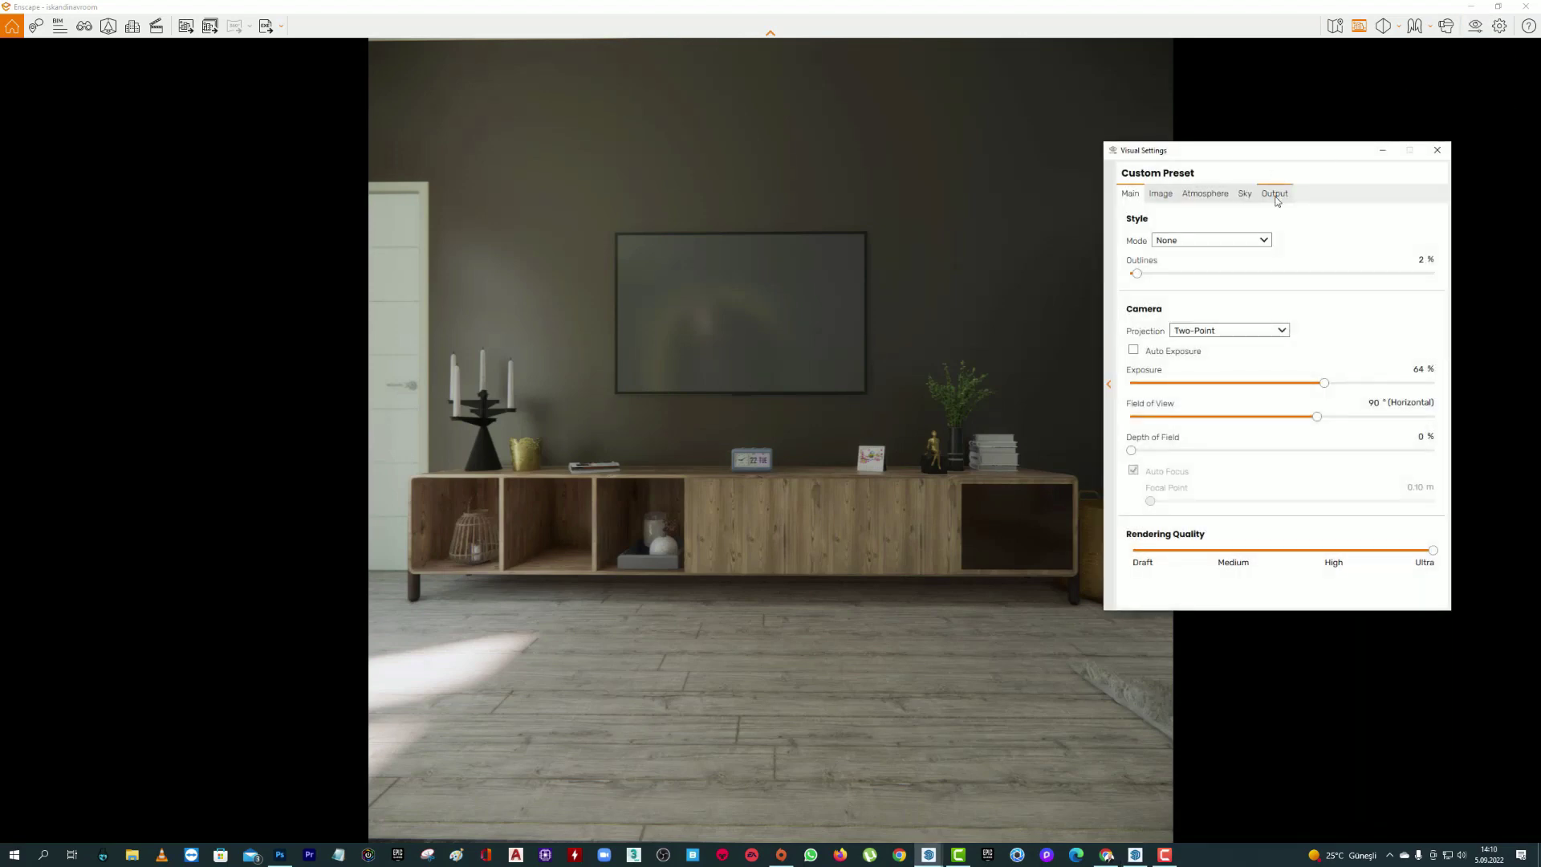
mouse_move(1282, 239)
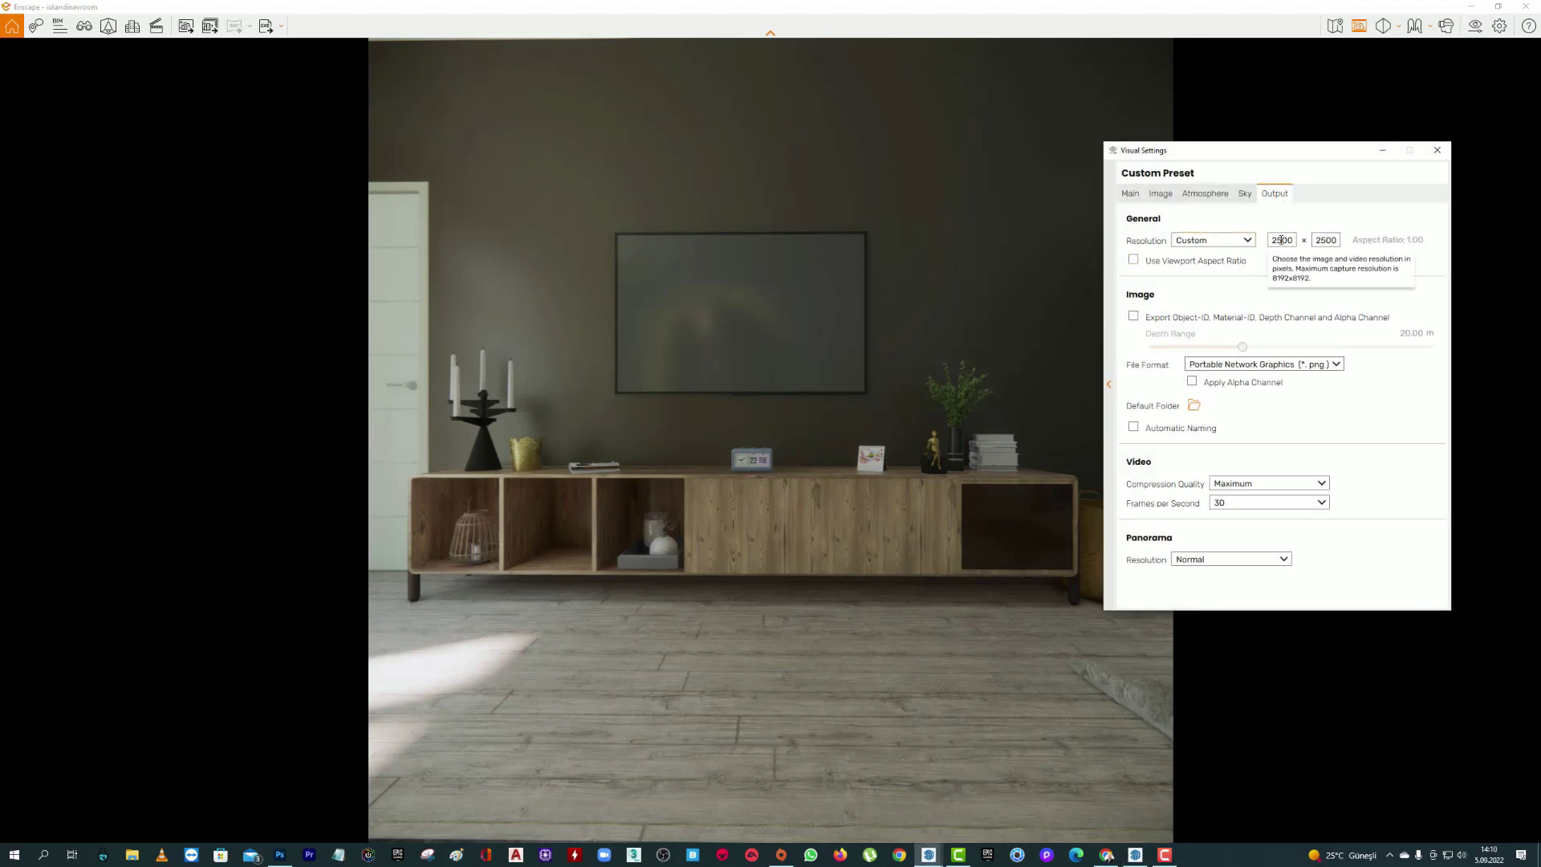
double_click(1336, 240)
text(2000)
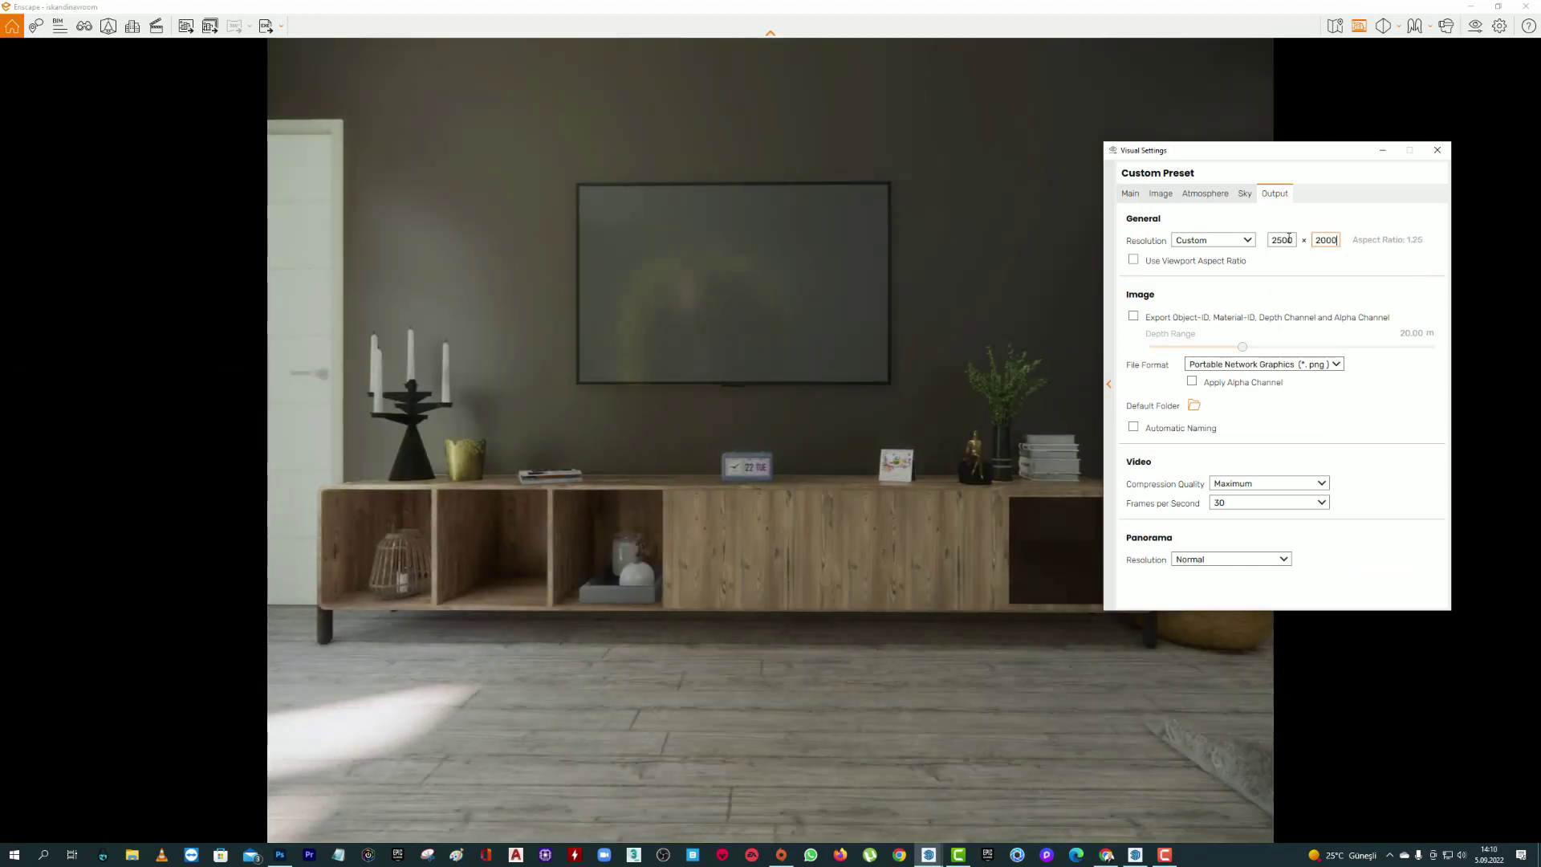
mouse_move(1254, 164)
mouse_down()
mouse_move(1430, 211)
mouse_move(1332, 183)
mouse_up()
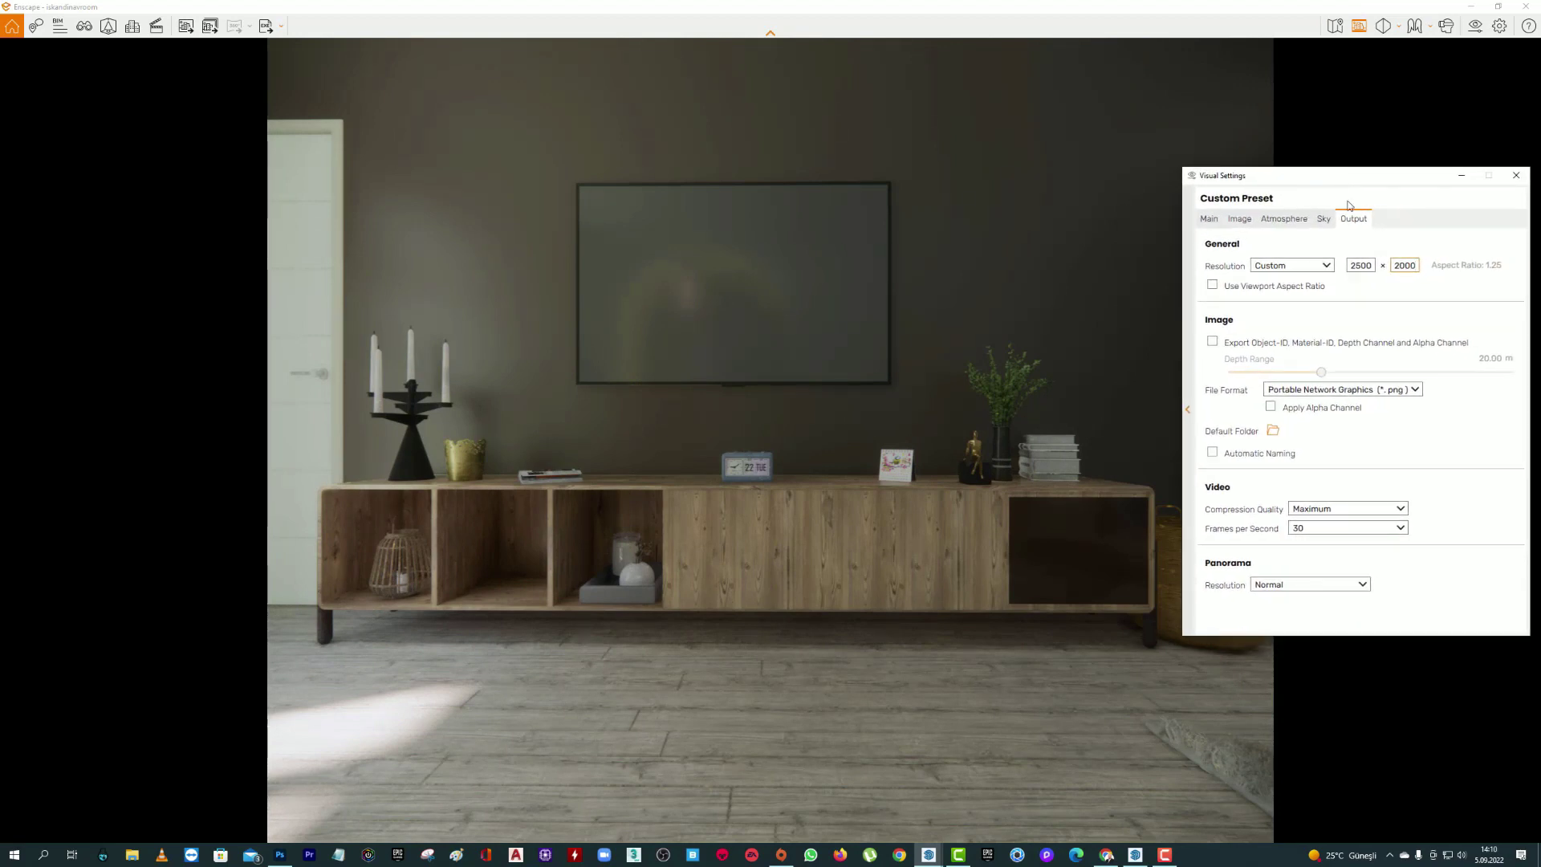
- Try output heights of 3000 and 500, return to 2000, and close settings
key(BackSpace)
text(3)
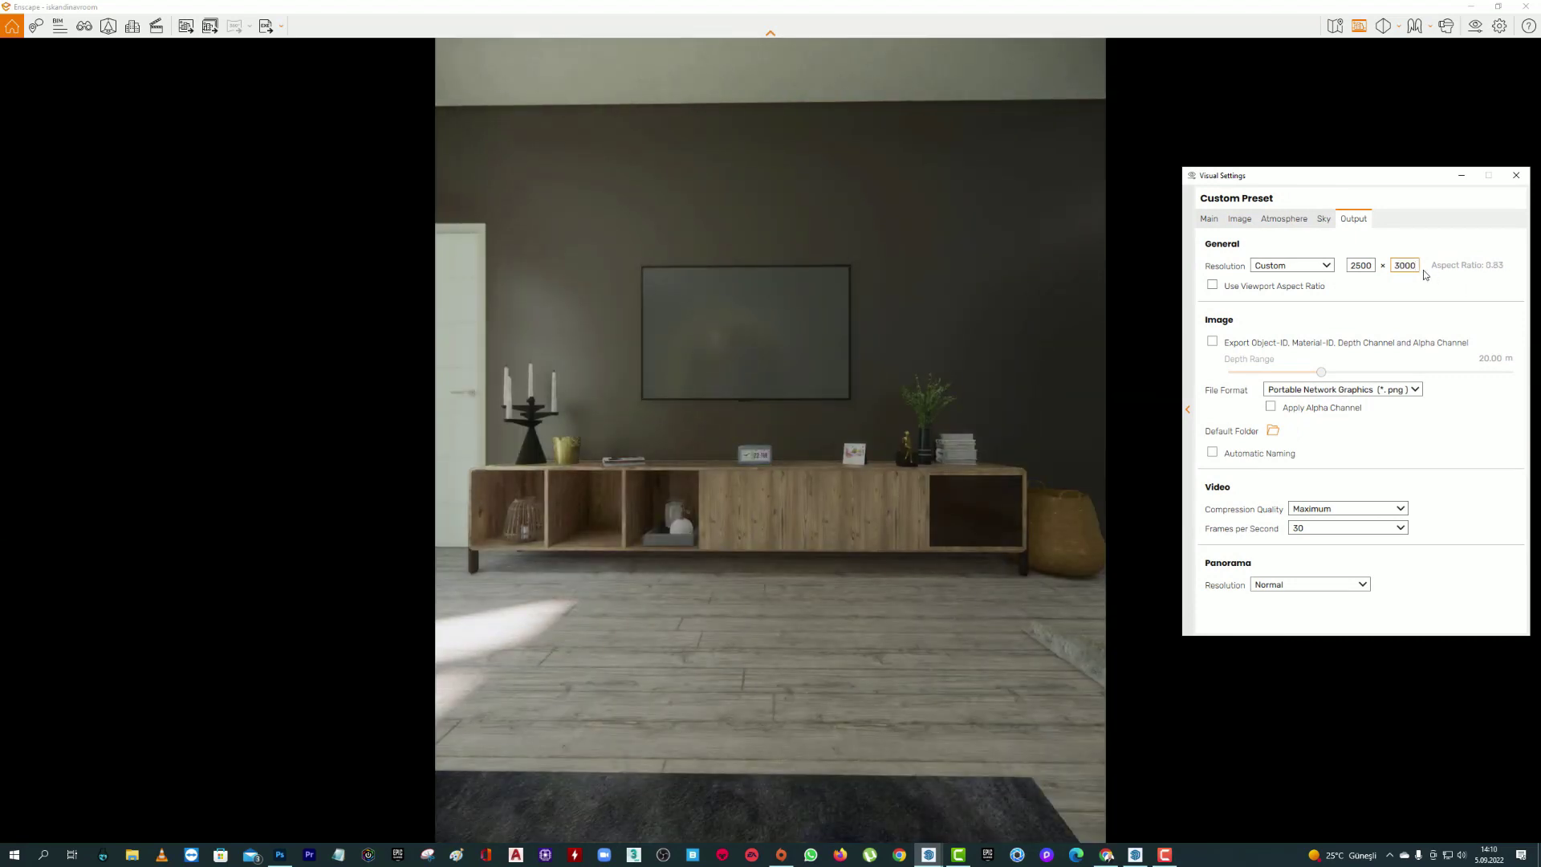
key(BackSpace)
key(BackSpace)
key(BackSpace)
key(BackSpace)
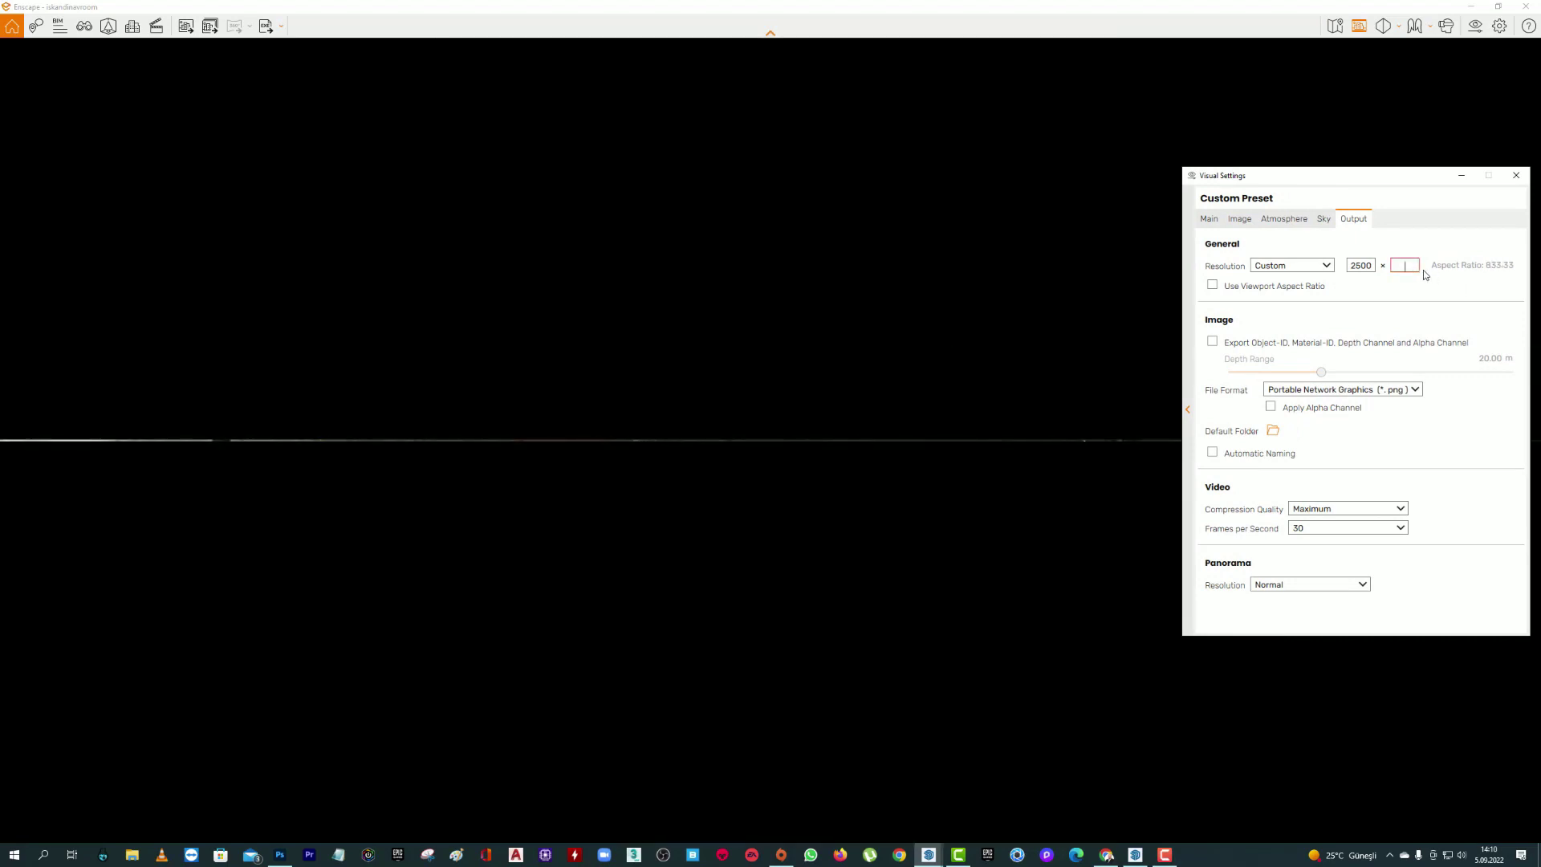
text(500)
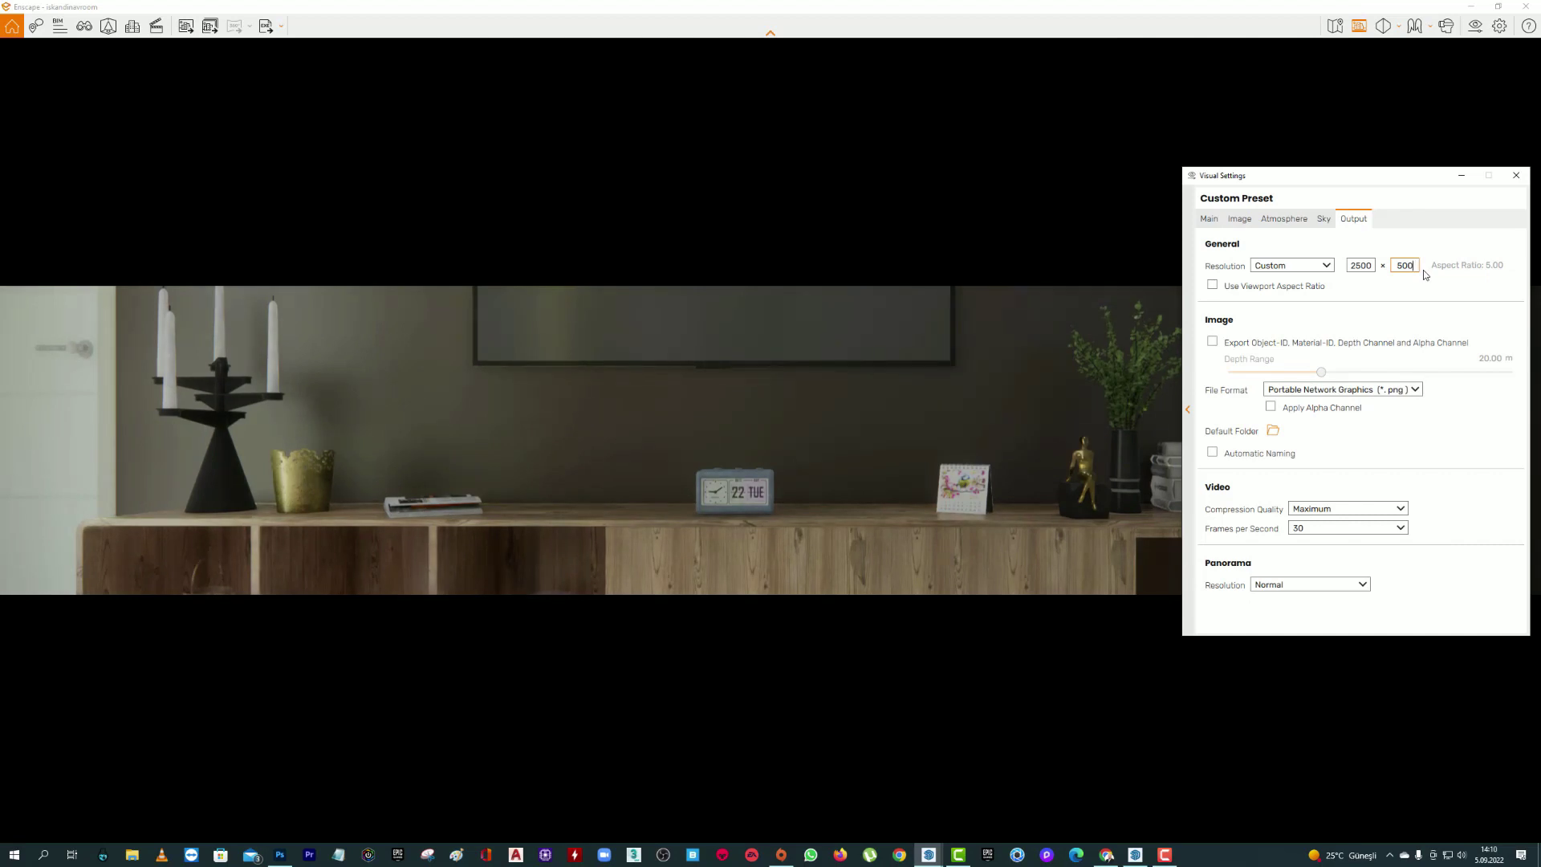
mouse_move(1341, 179)
mouse_down()
mouse_move(1268, 697)
mouse_move(1167, 408)
mouse_up()
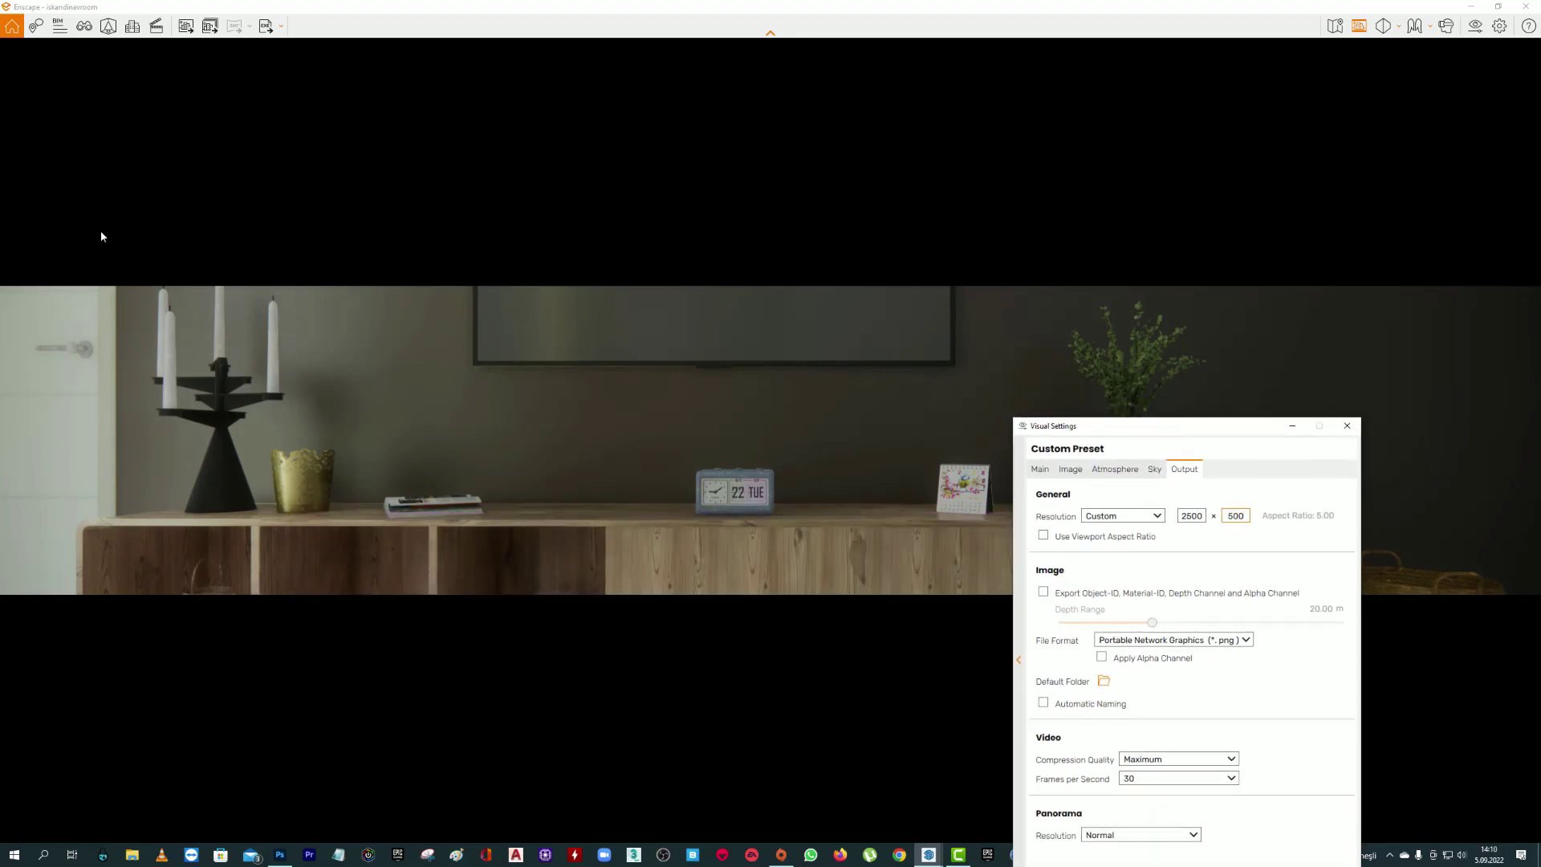
double_click(1234, 517)
text(2000)
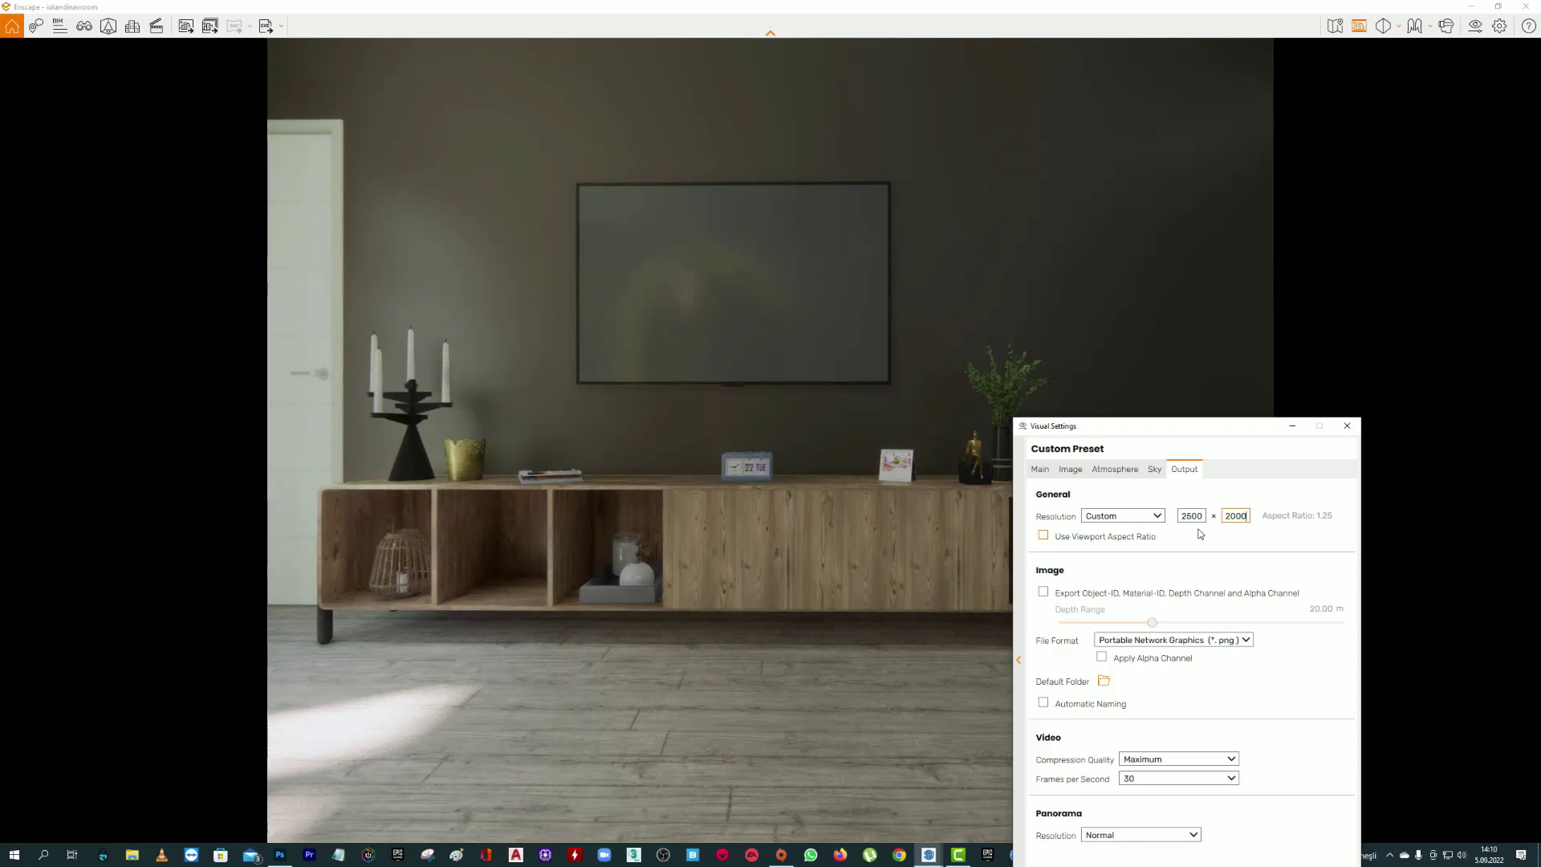
click(1292, 426)
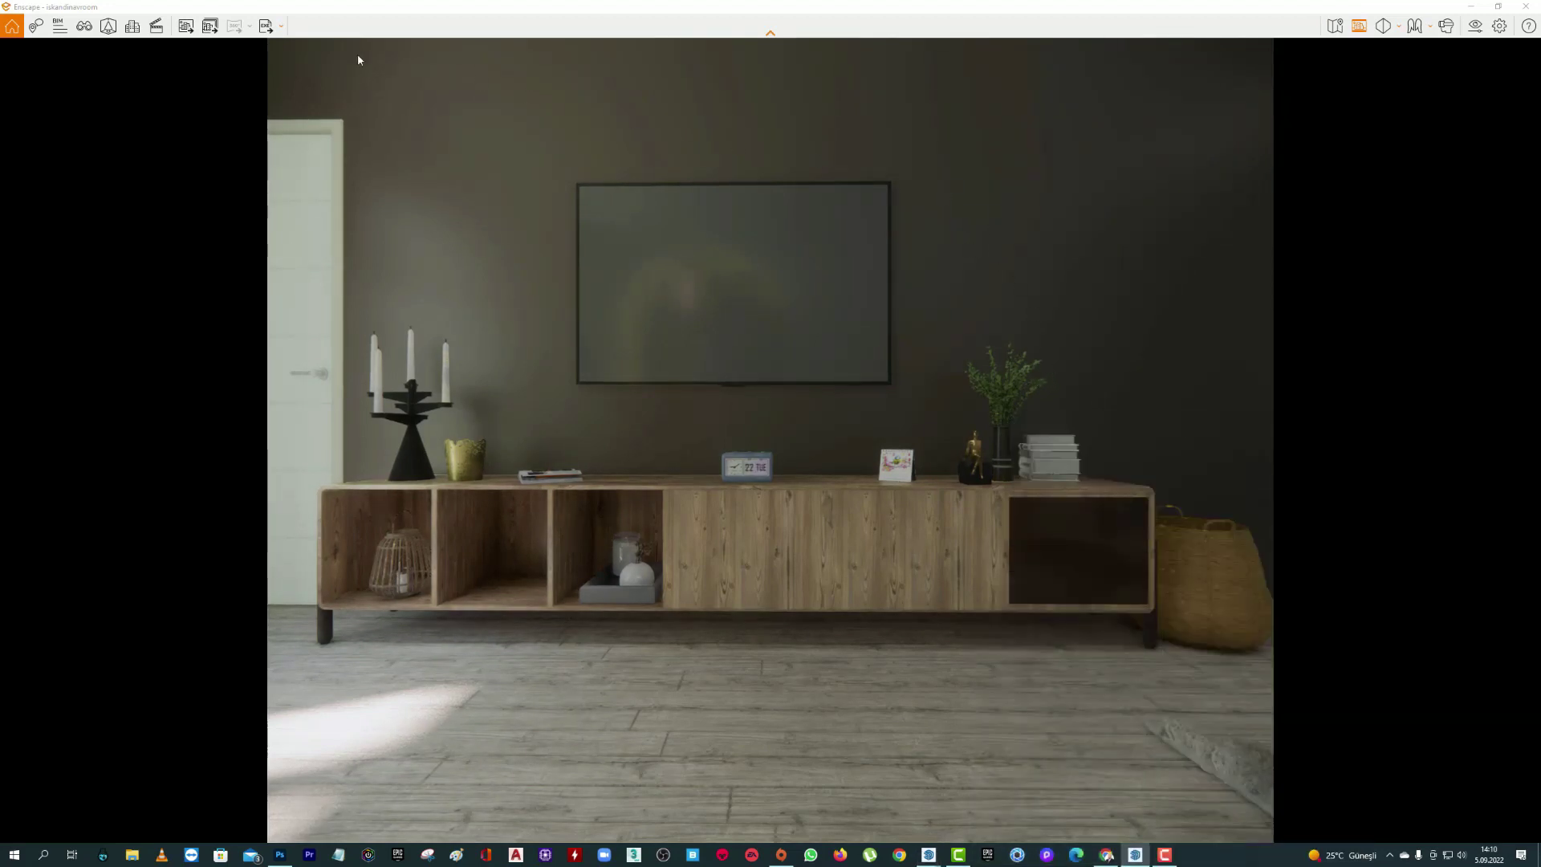
- Save the TV-unit render as a screenshot named 02
click(185, 26)
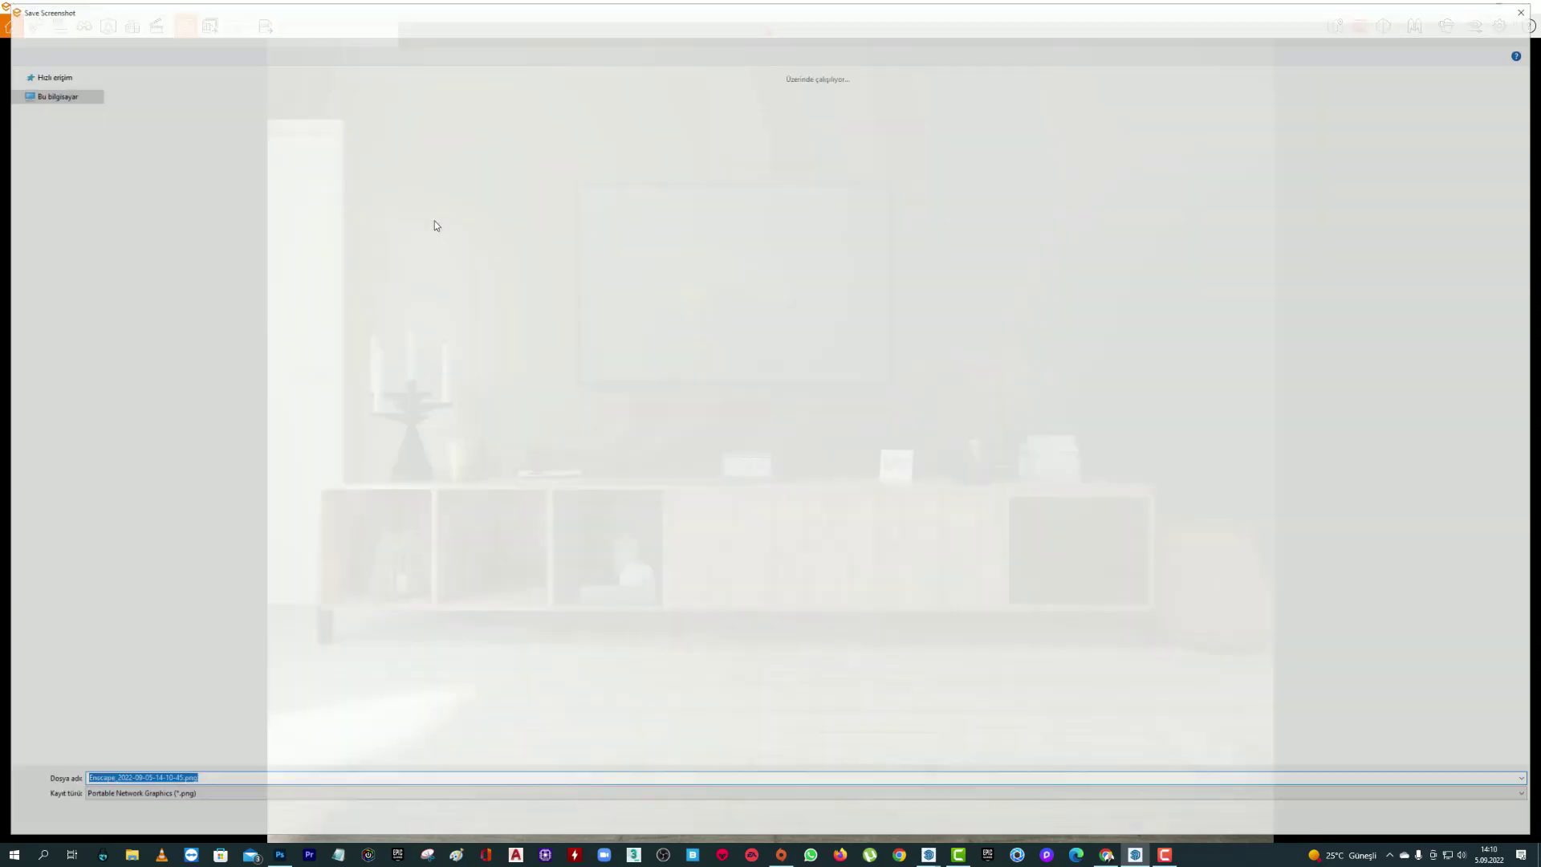
text(02)
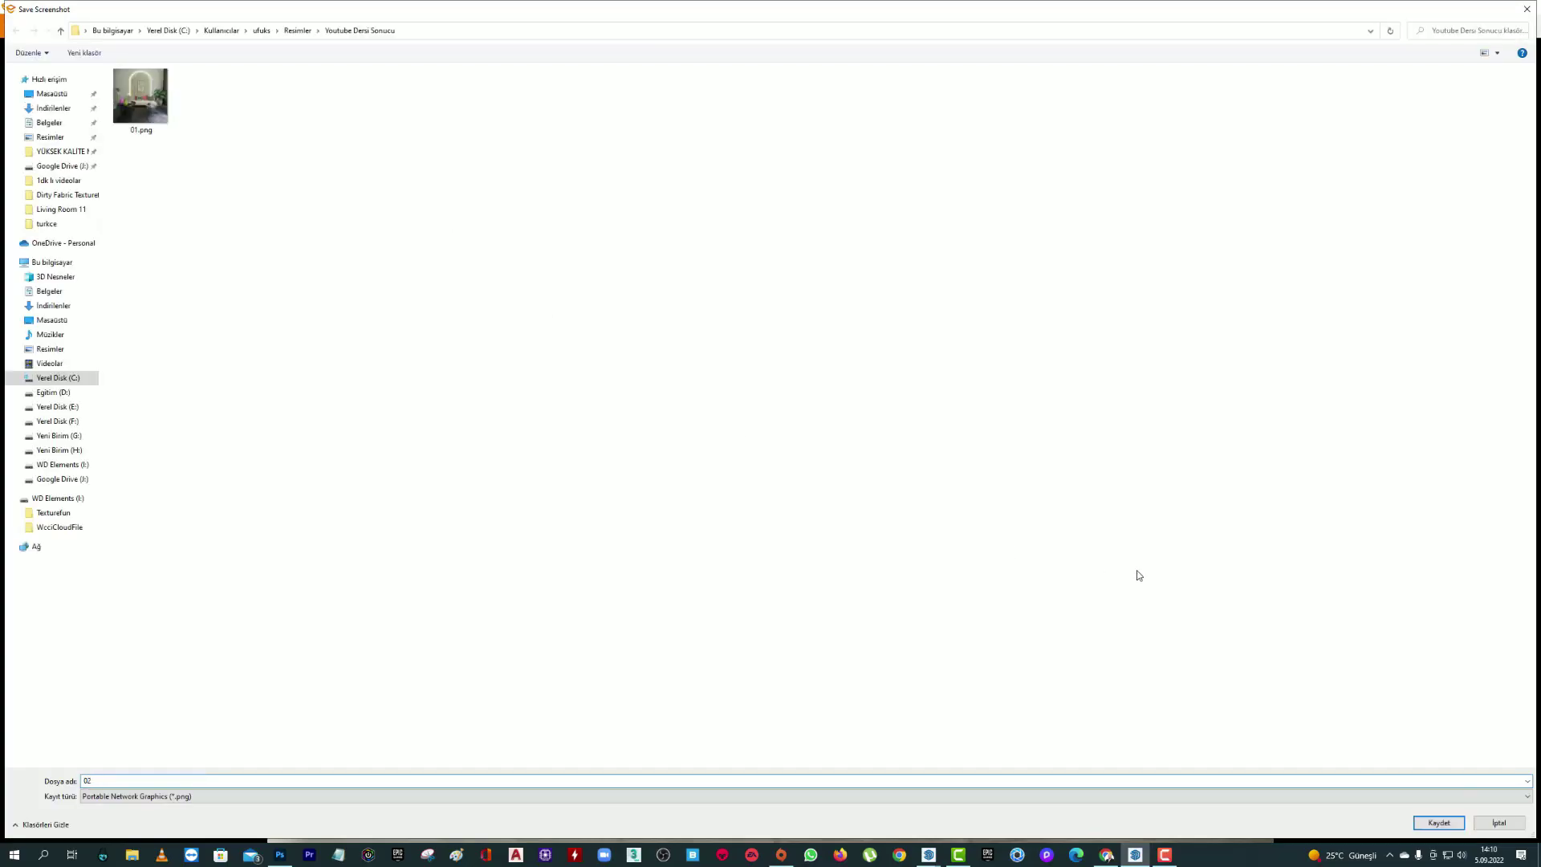
key(Return)
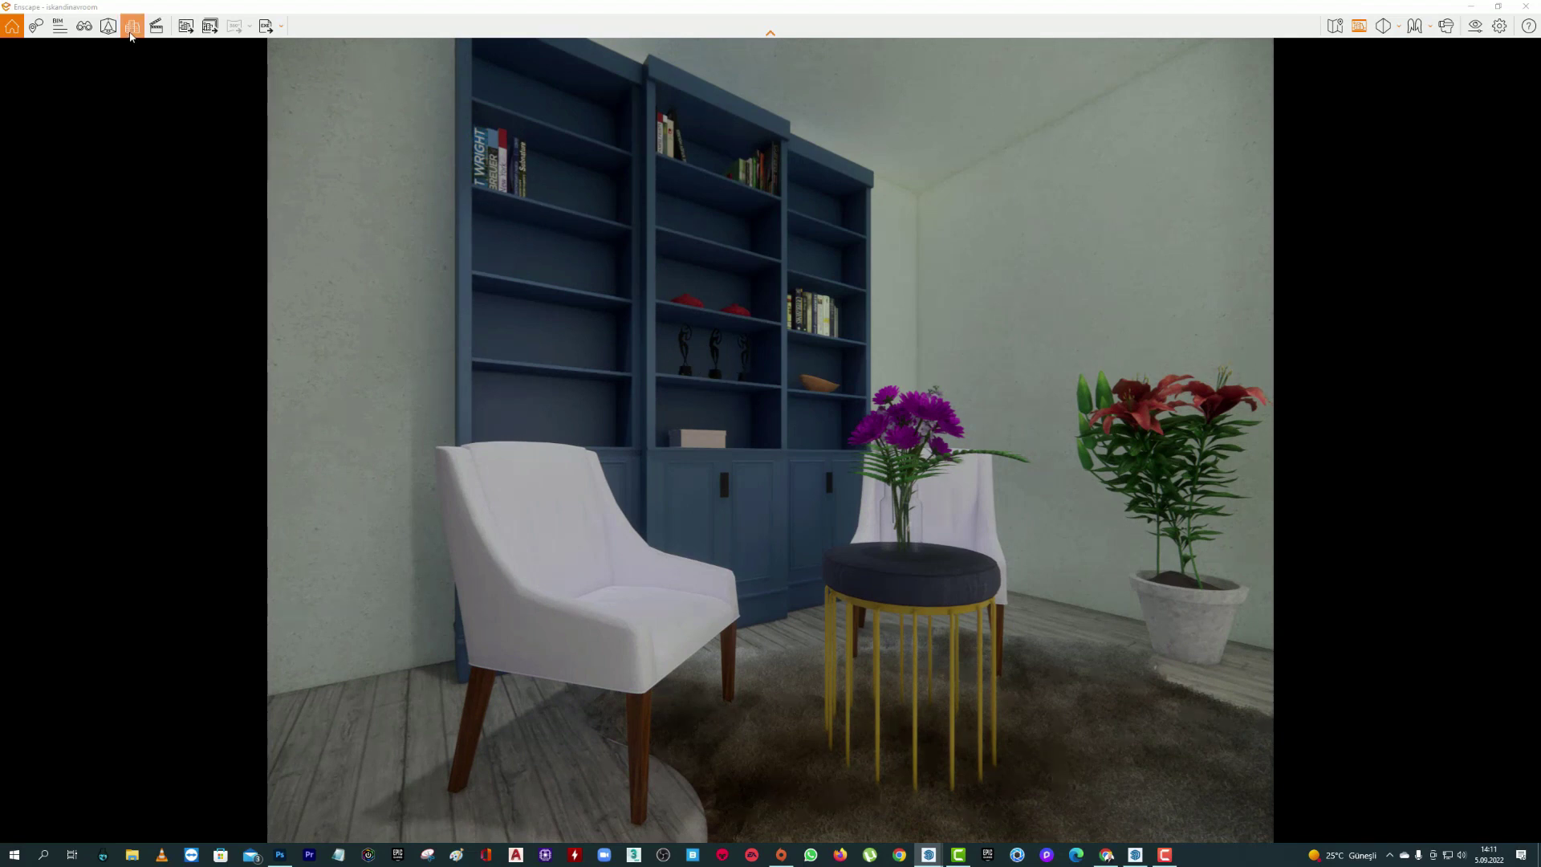
- Save the bookshelf render as screenshot 03 and turn the view toward the sofa
click(185, 26)
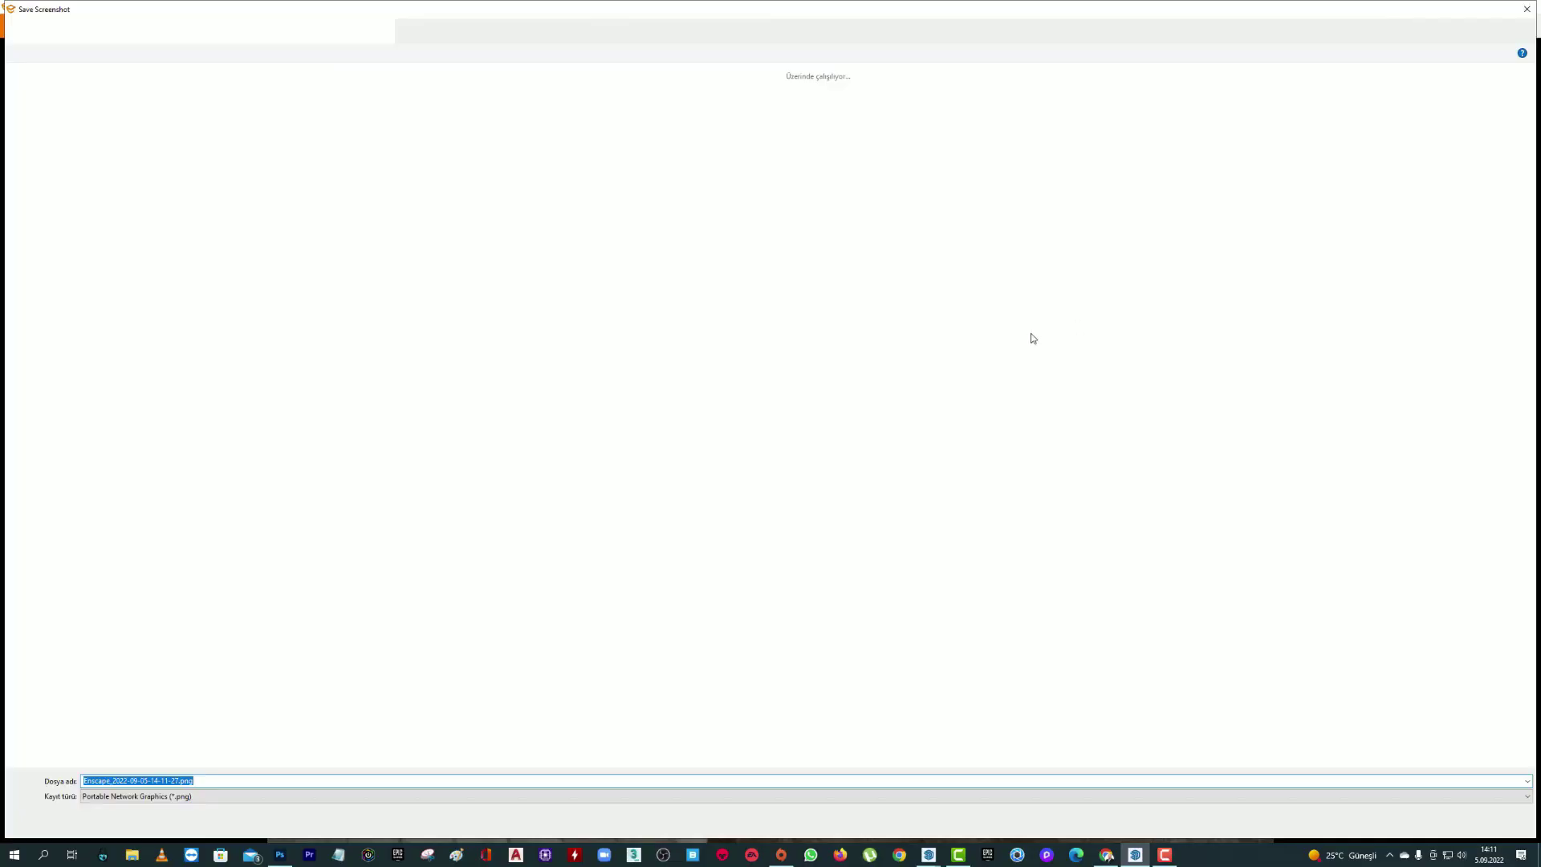
text(03)
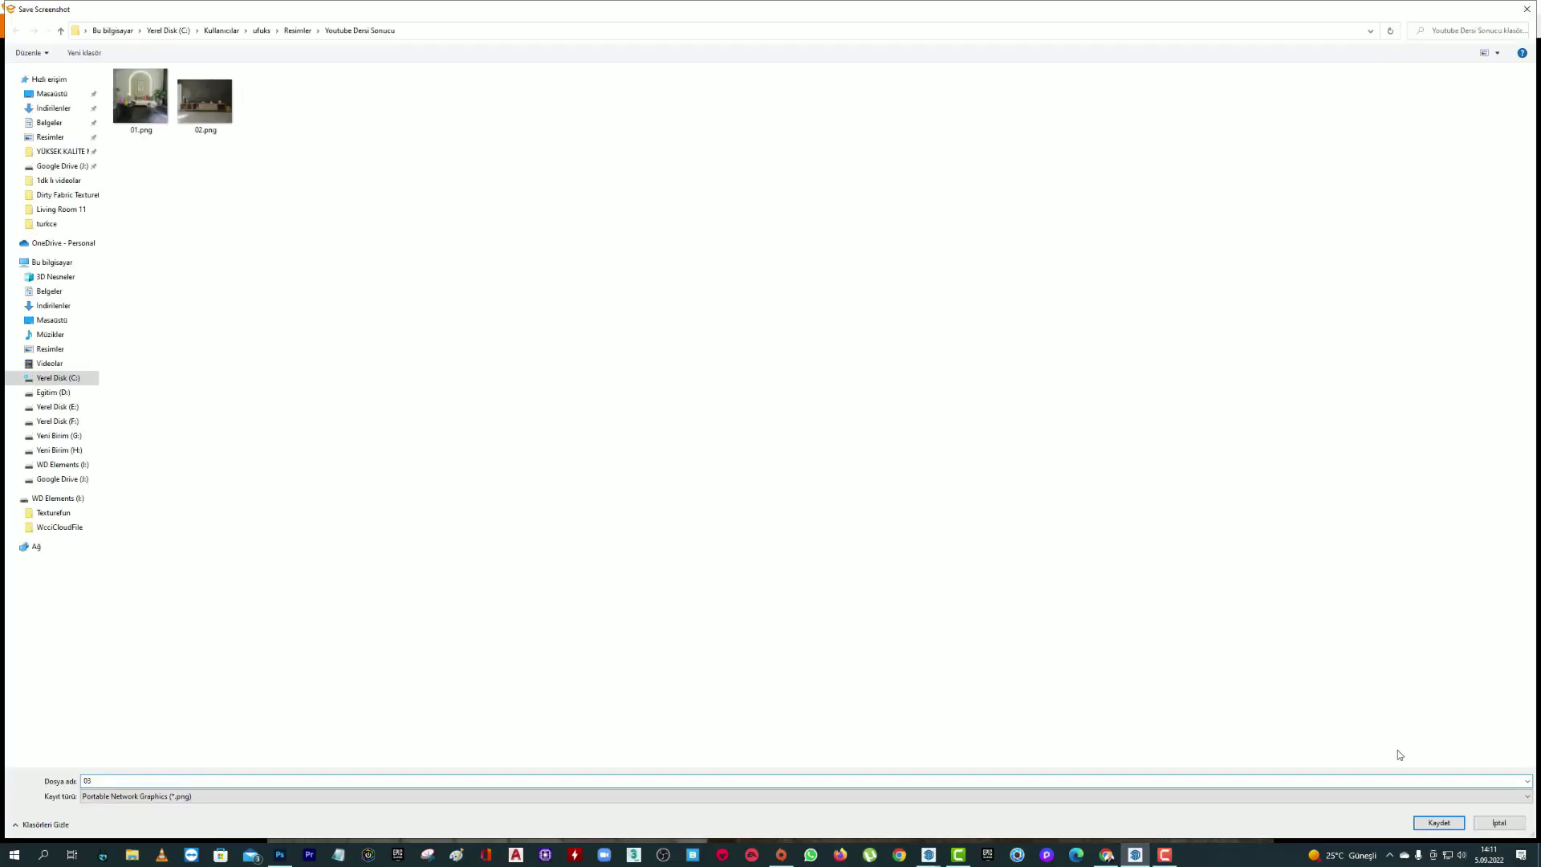
click(1432, 824)
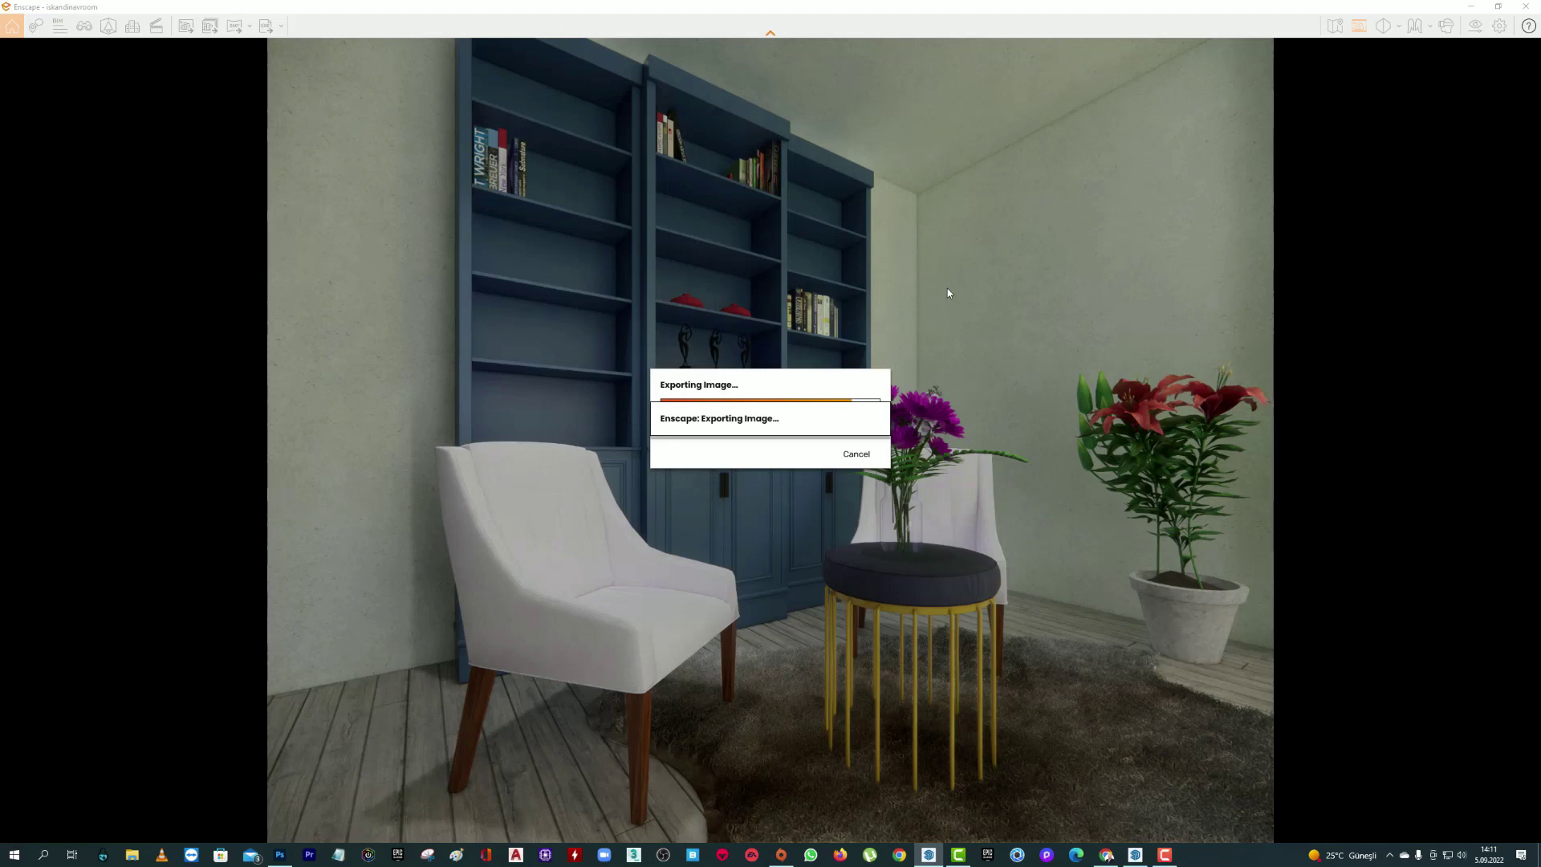
drag(931, 323, 896, 324)
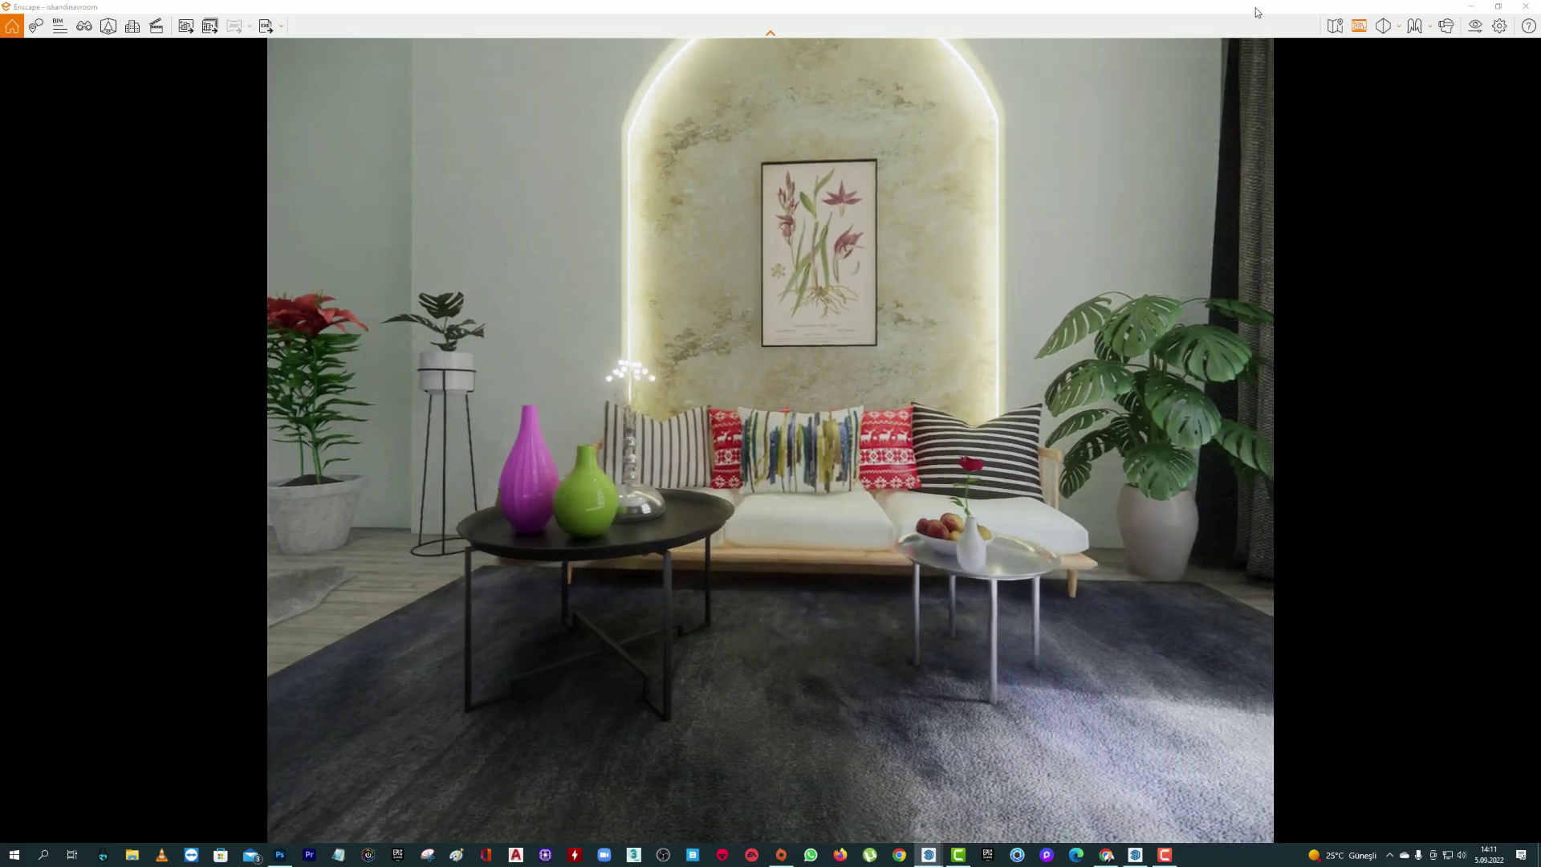
- Set the output height to 1000 and recentre the sofa in view
click(1498, 26)
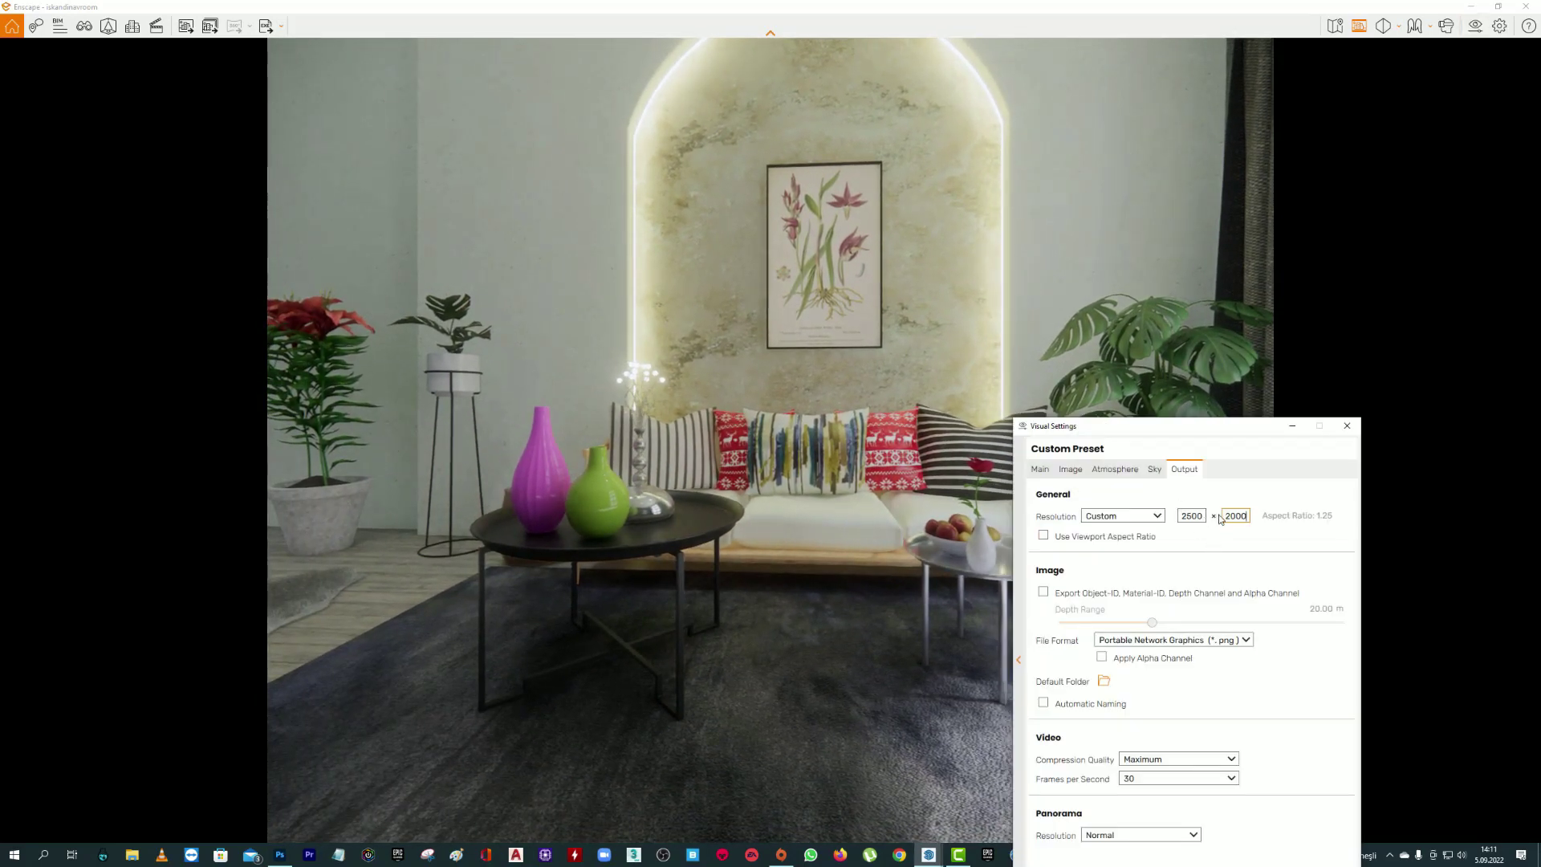
key(ctrl+a)
text(100)
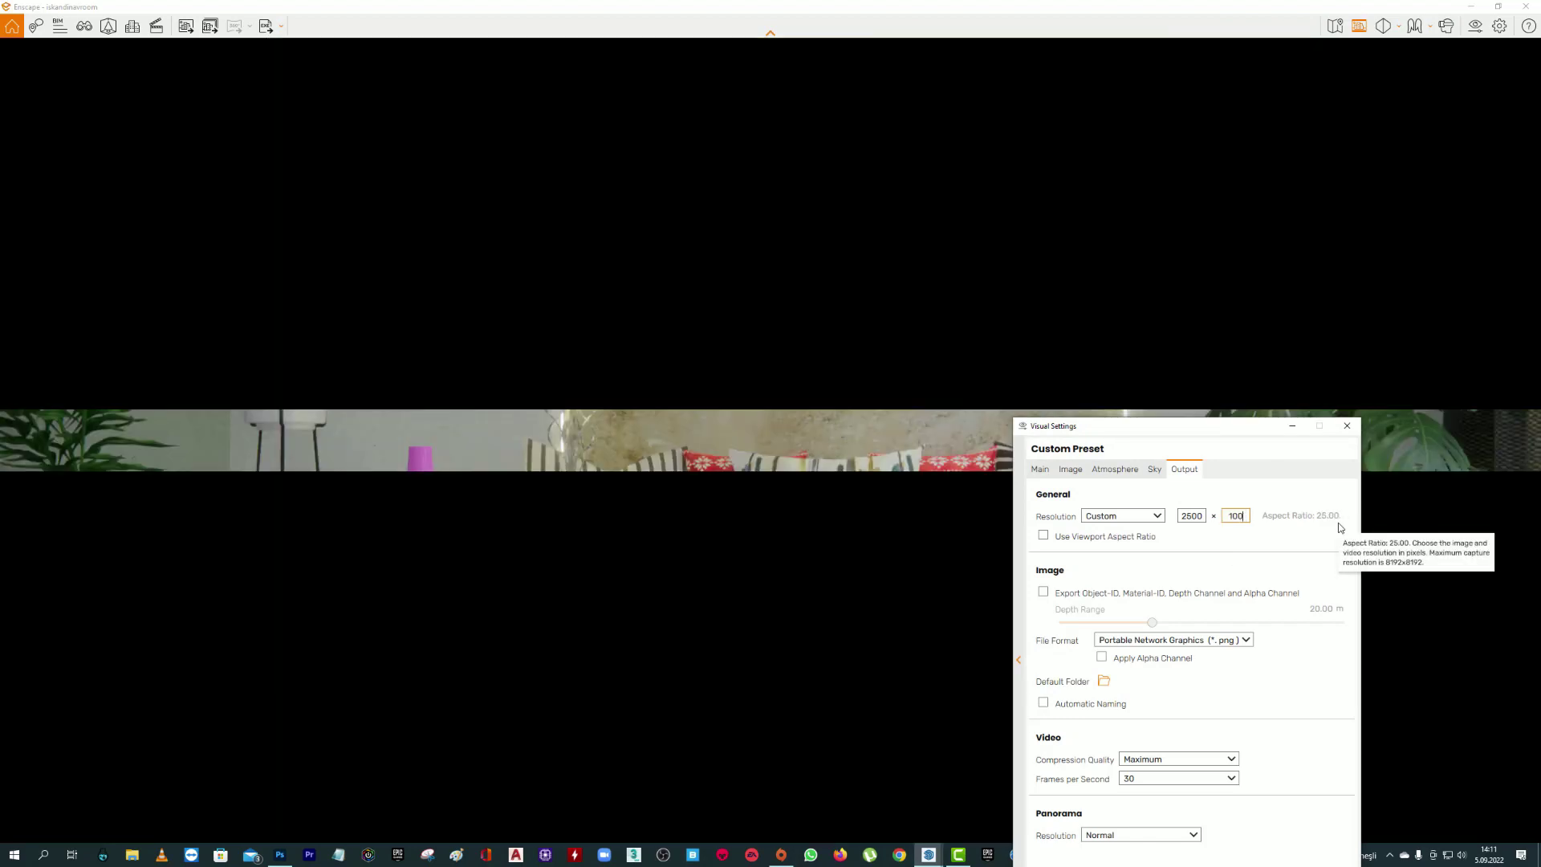
text(0)
click(1036, 372)
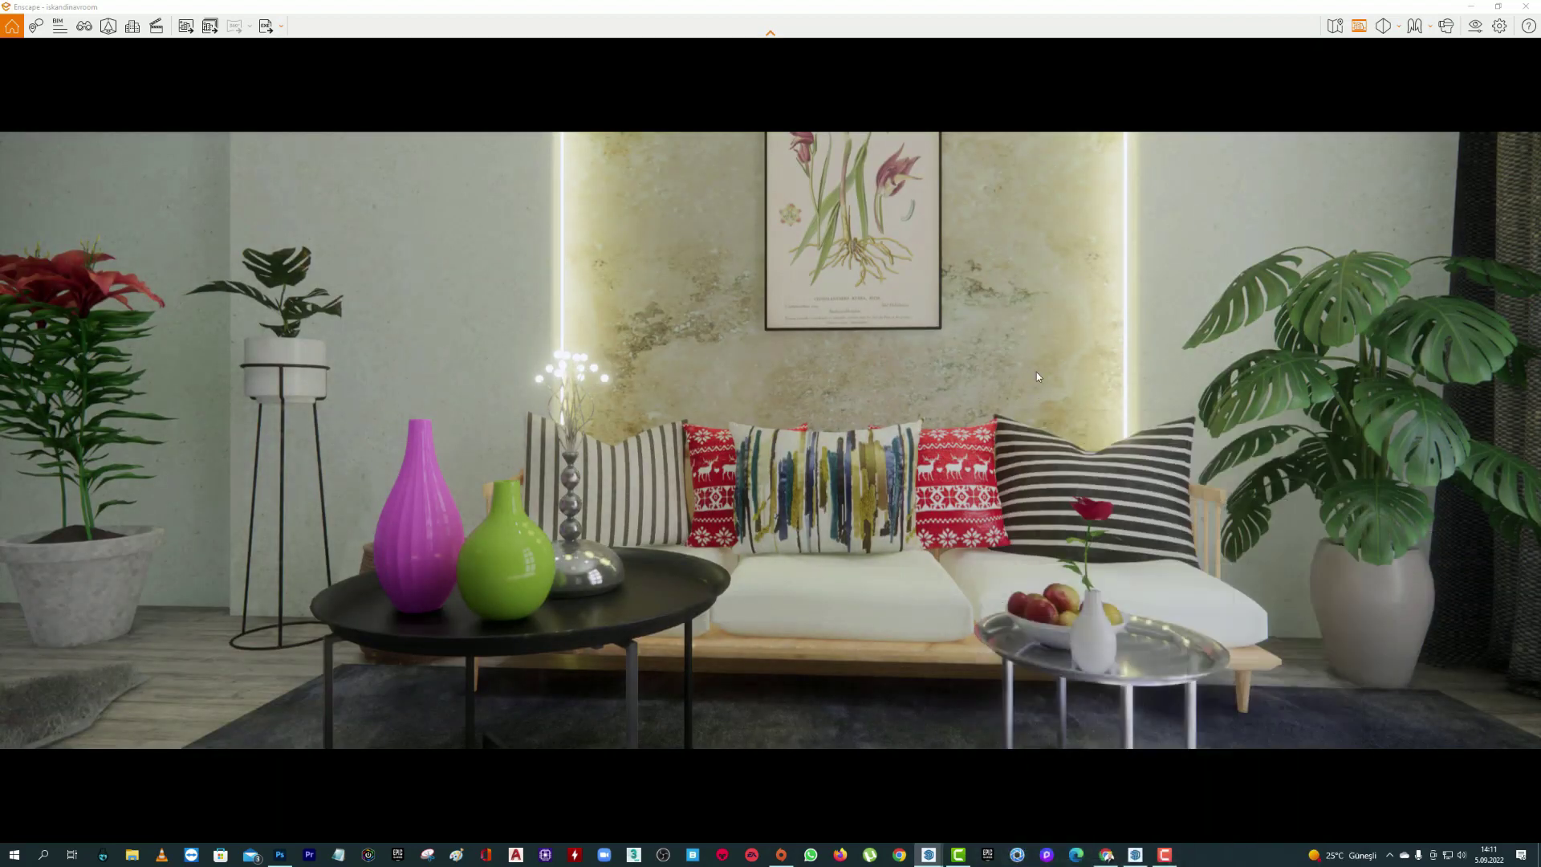
drag(1036, 376, 971, 379)
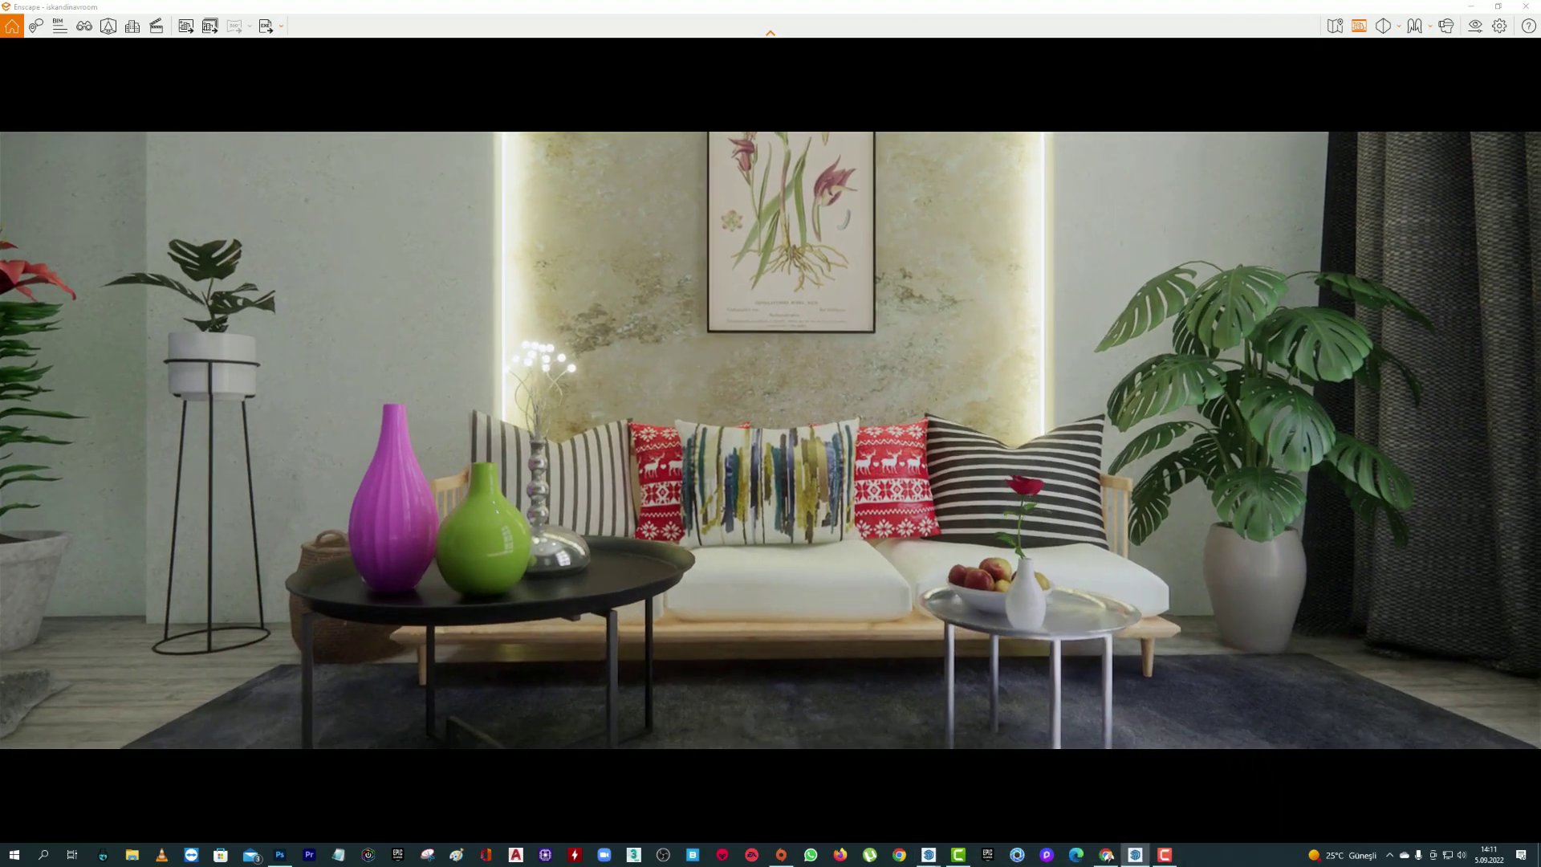
- Set output resolution to 3500 × 1500, close settings, and move closer to the sofa
click(1474, 26)
double_click(1203, 516)
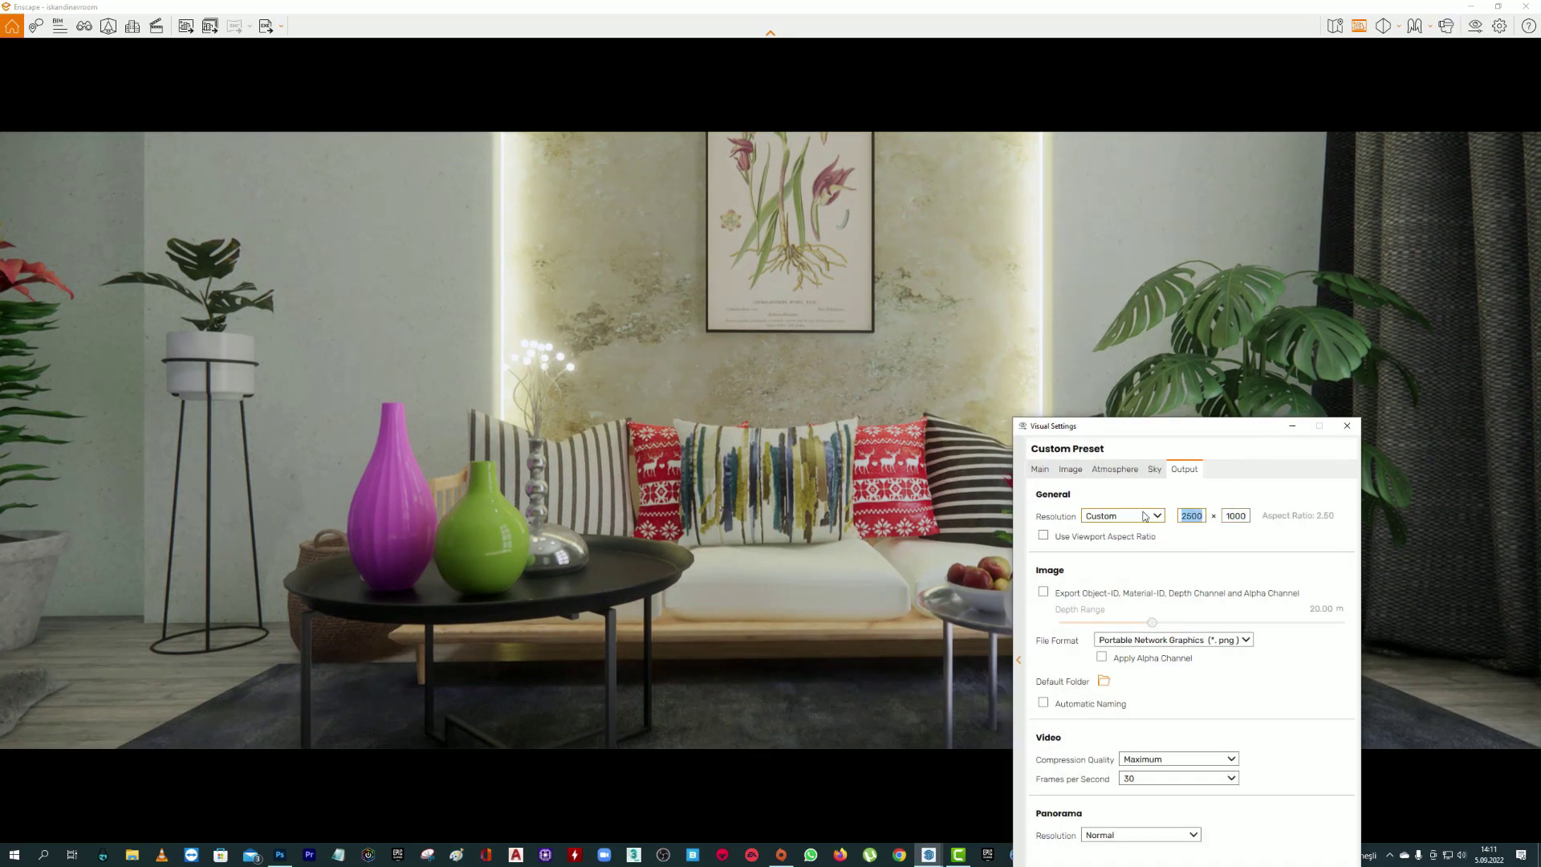
text(3500)
key(Return)
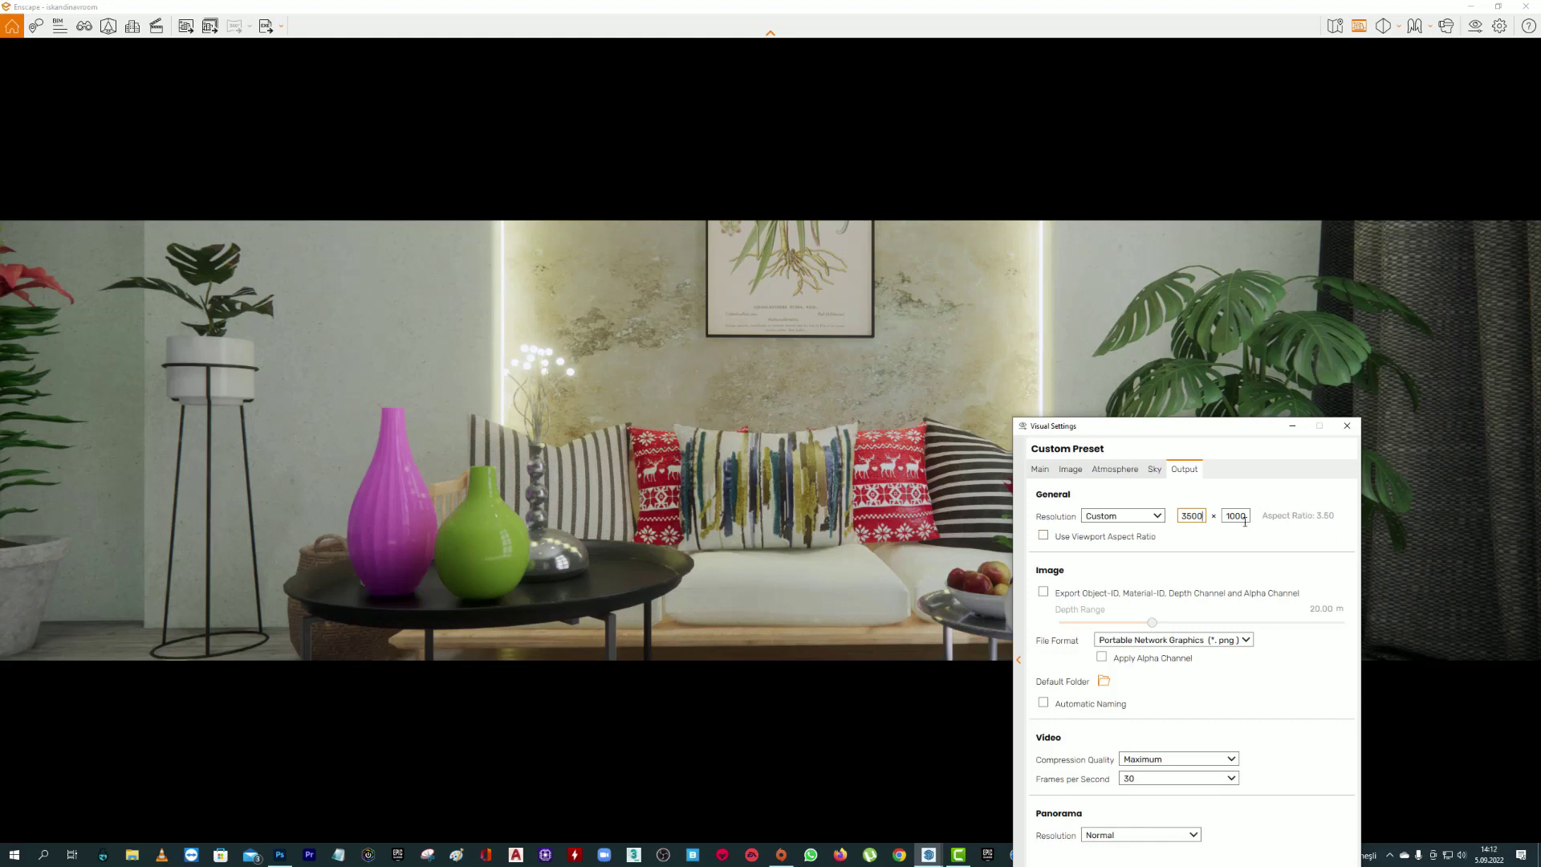
key(Tab)
text(2000)
key(Return)
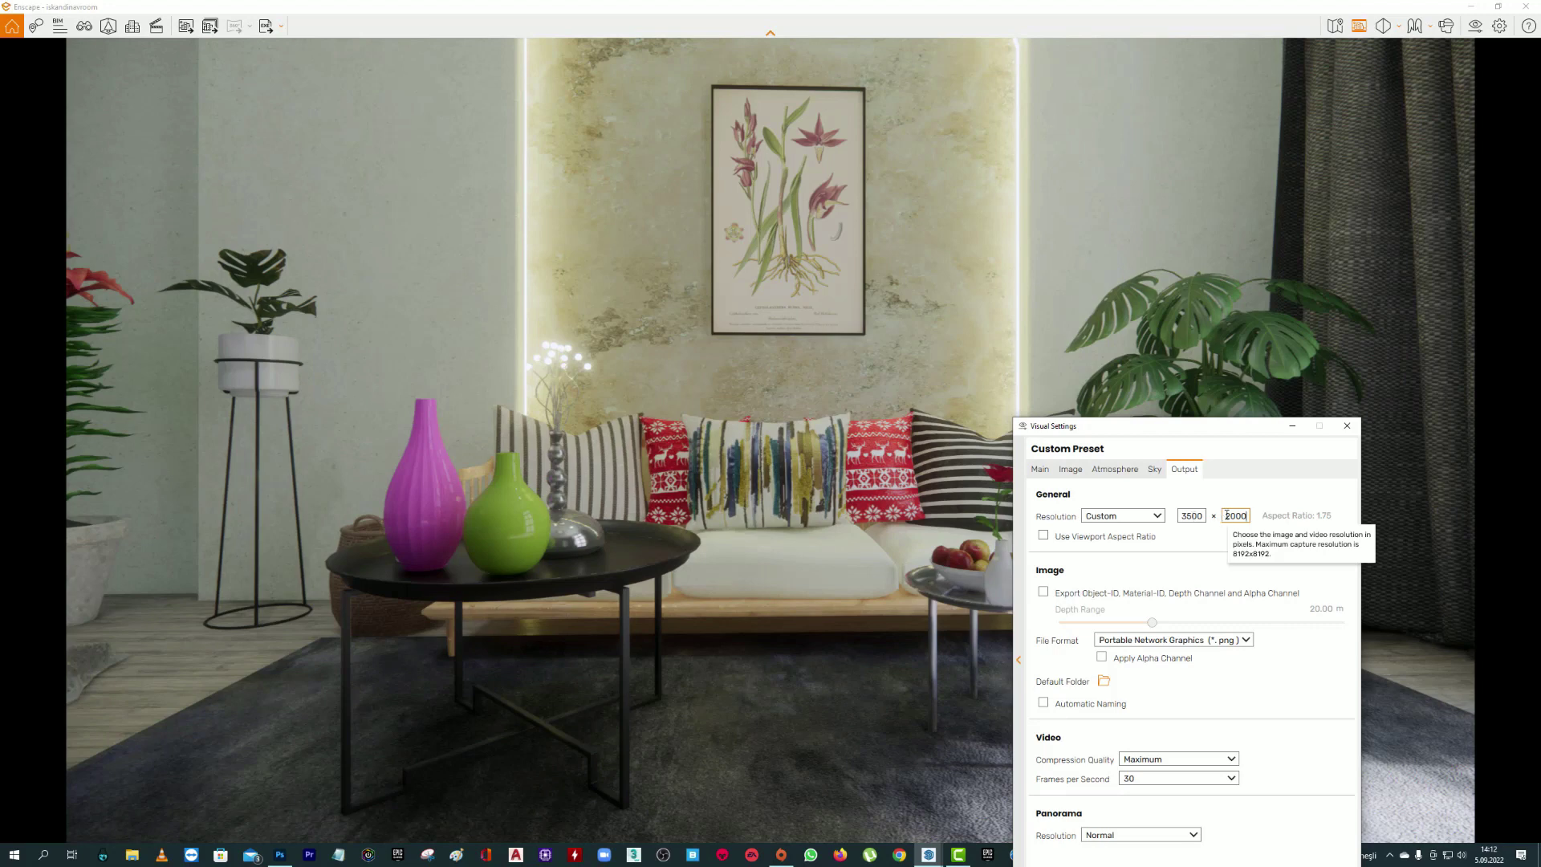
double_click(1231, 516)
text(1500)
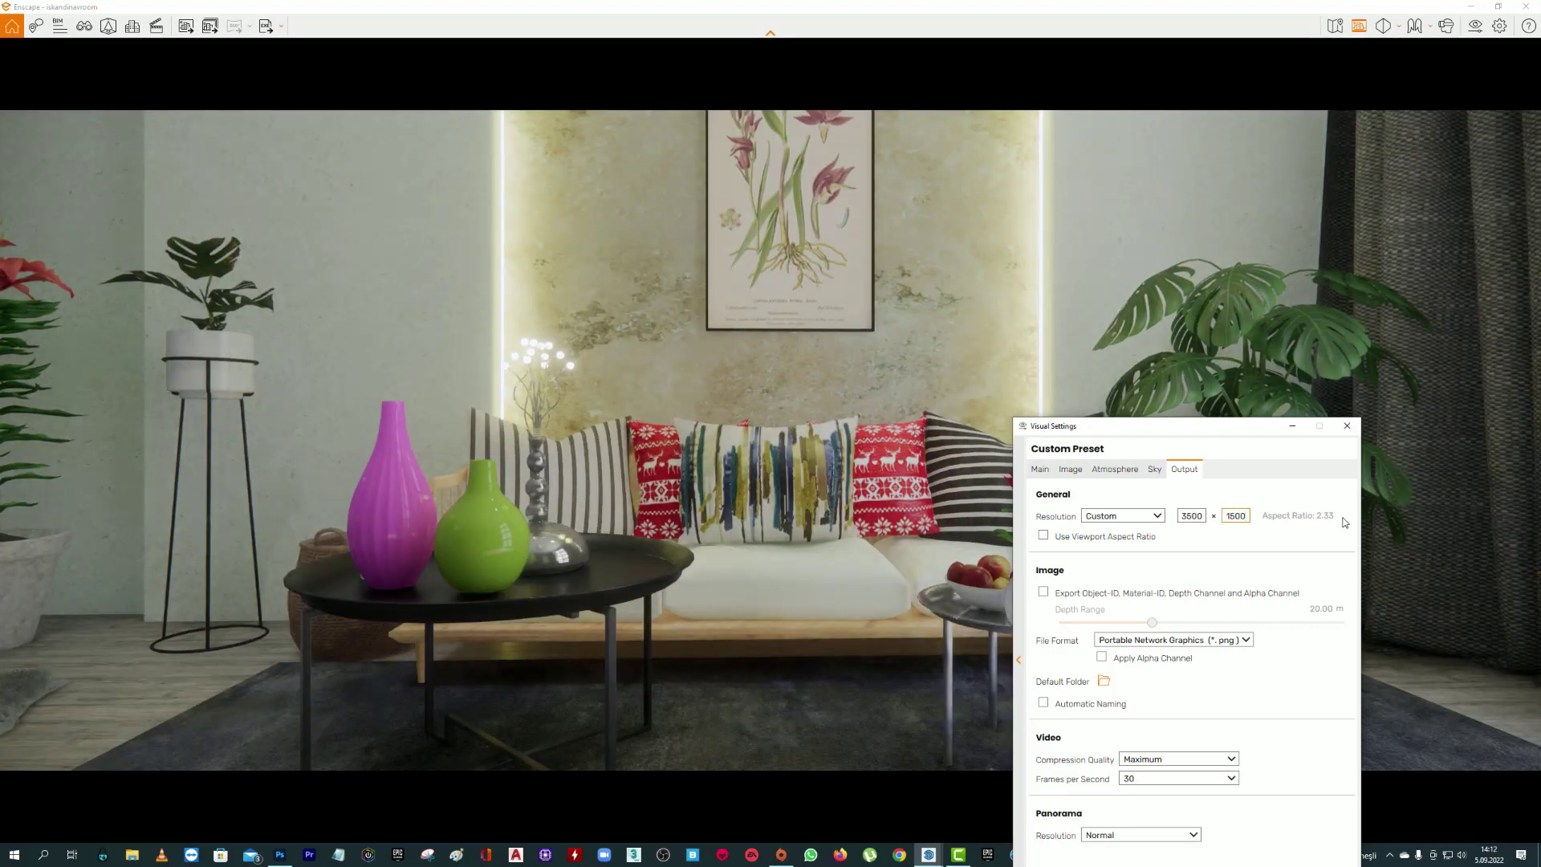
click(1346, 425)
scroll(1190, 373, down, 3)
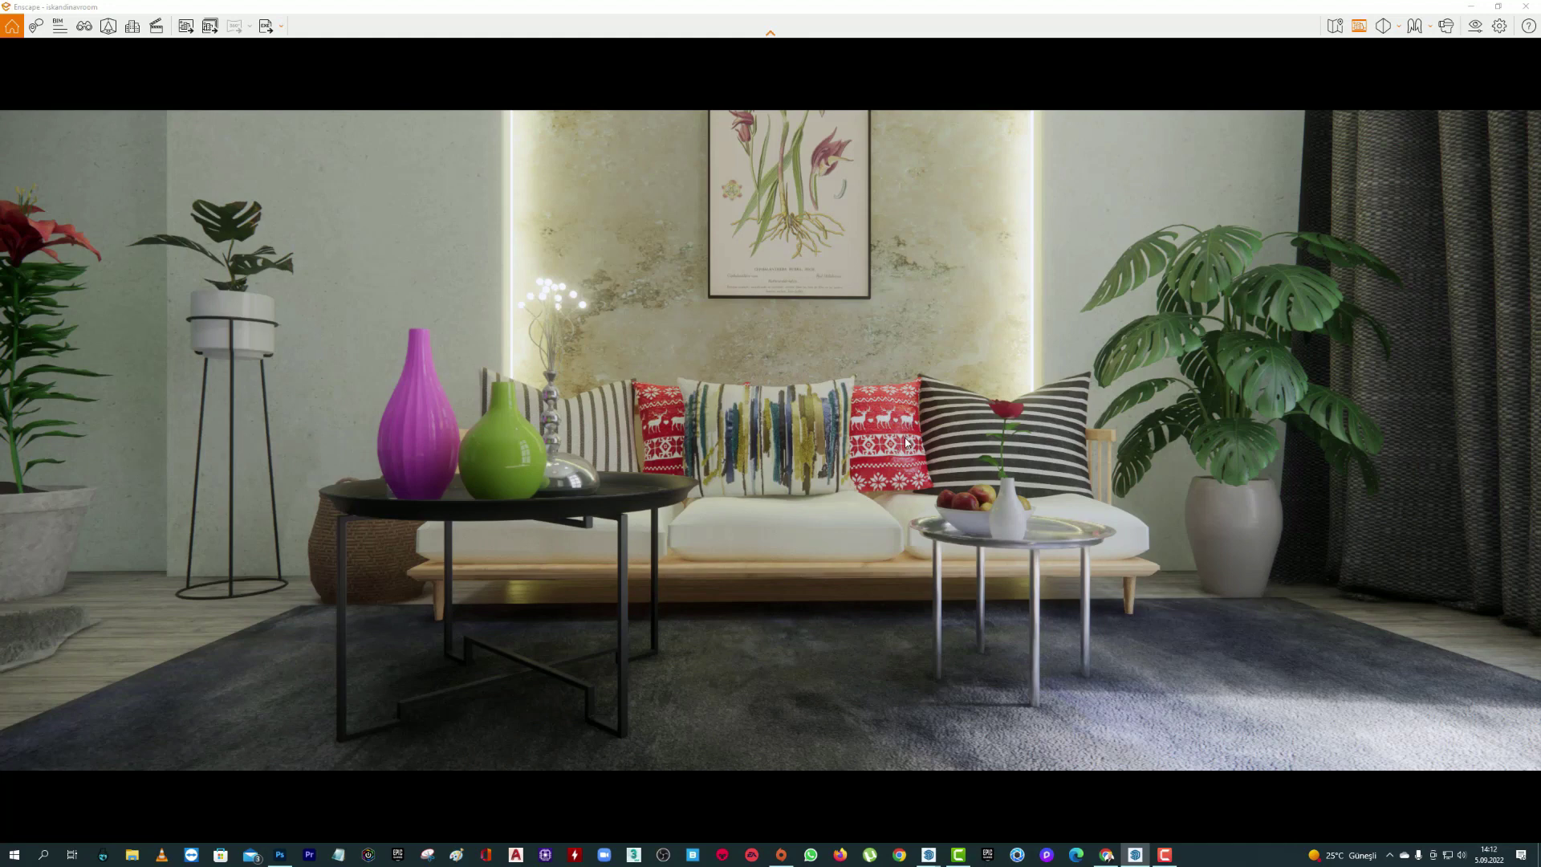
- Export the widescreen 3500 × 1500 sofa render as PNG screenshot '04' in Youtube Dersi Sonucu
click(186, 26)
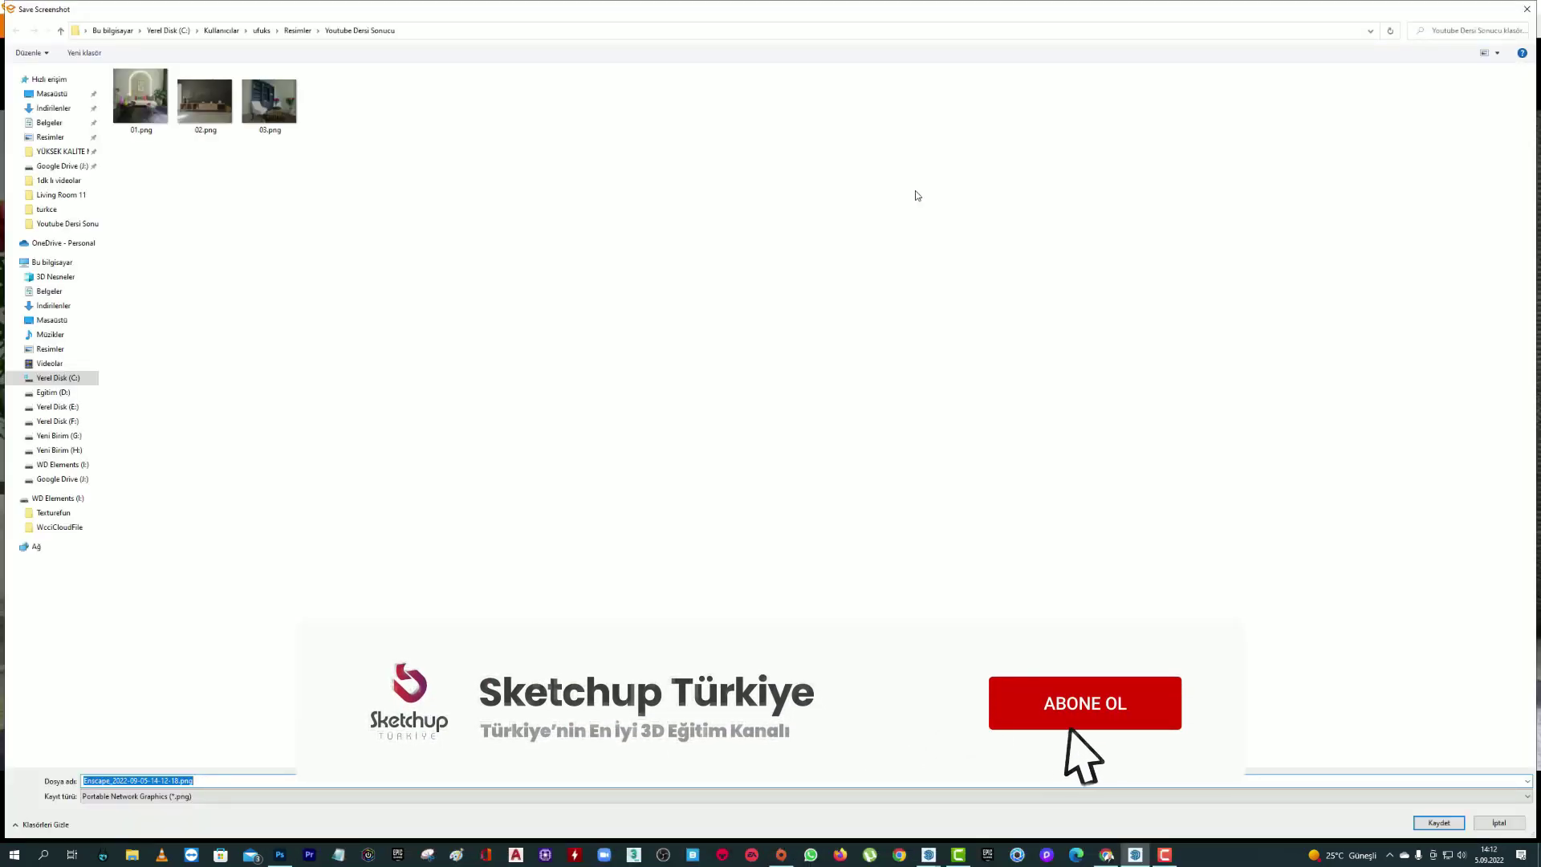
text(04)
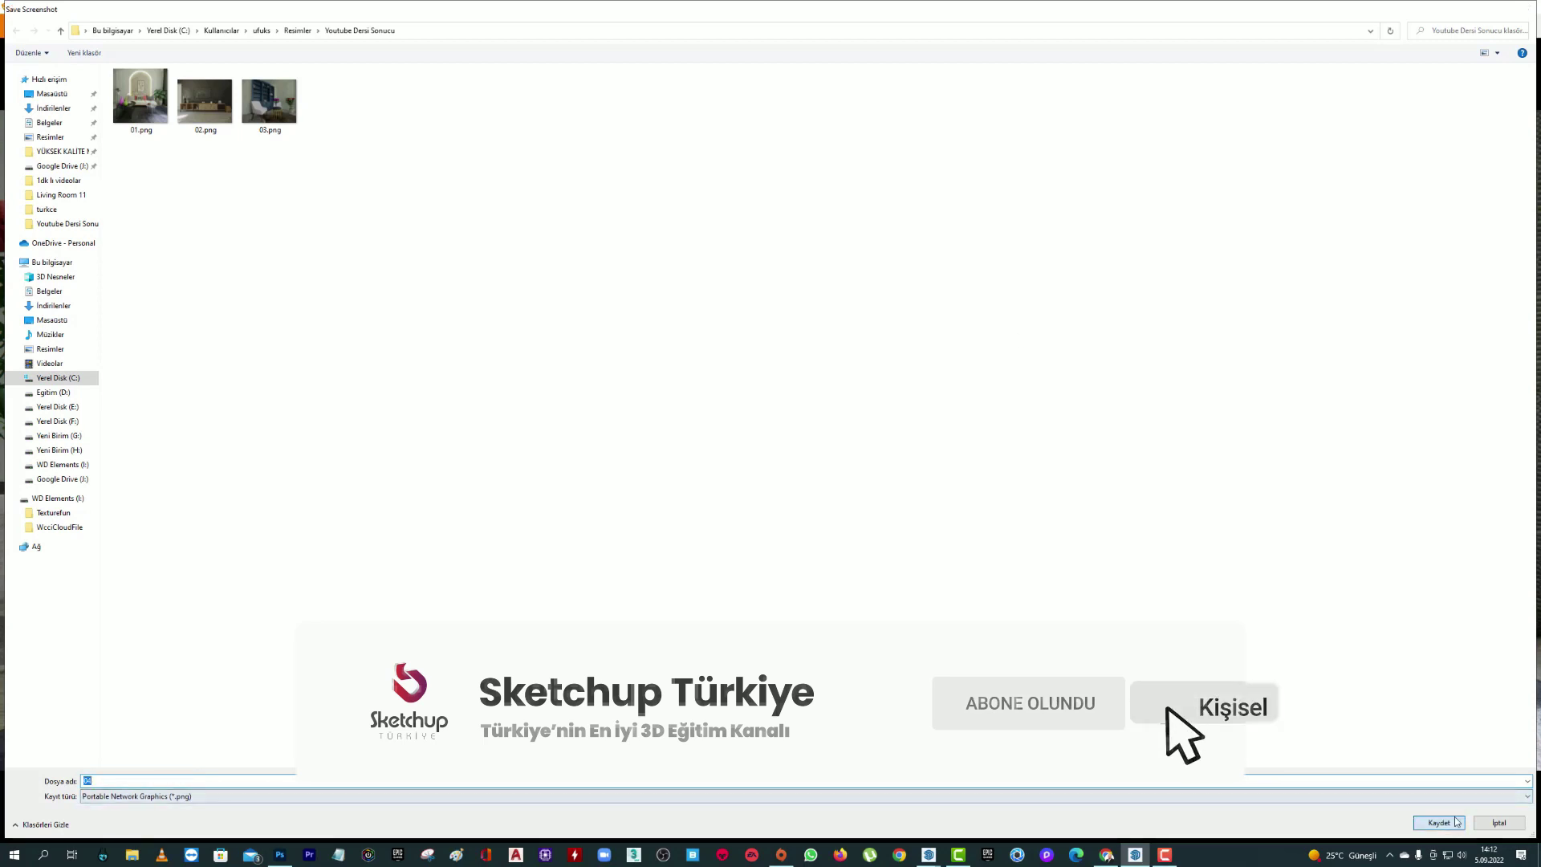
key(Return)
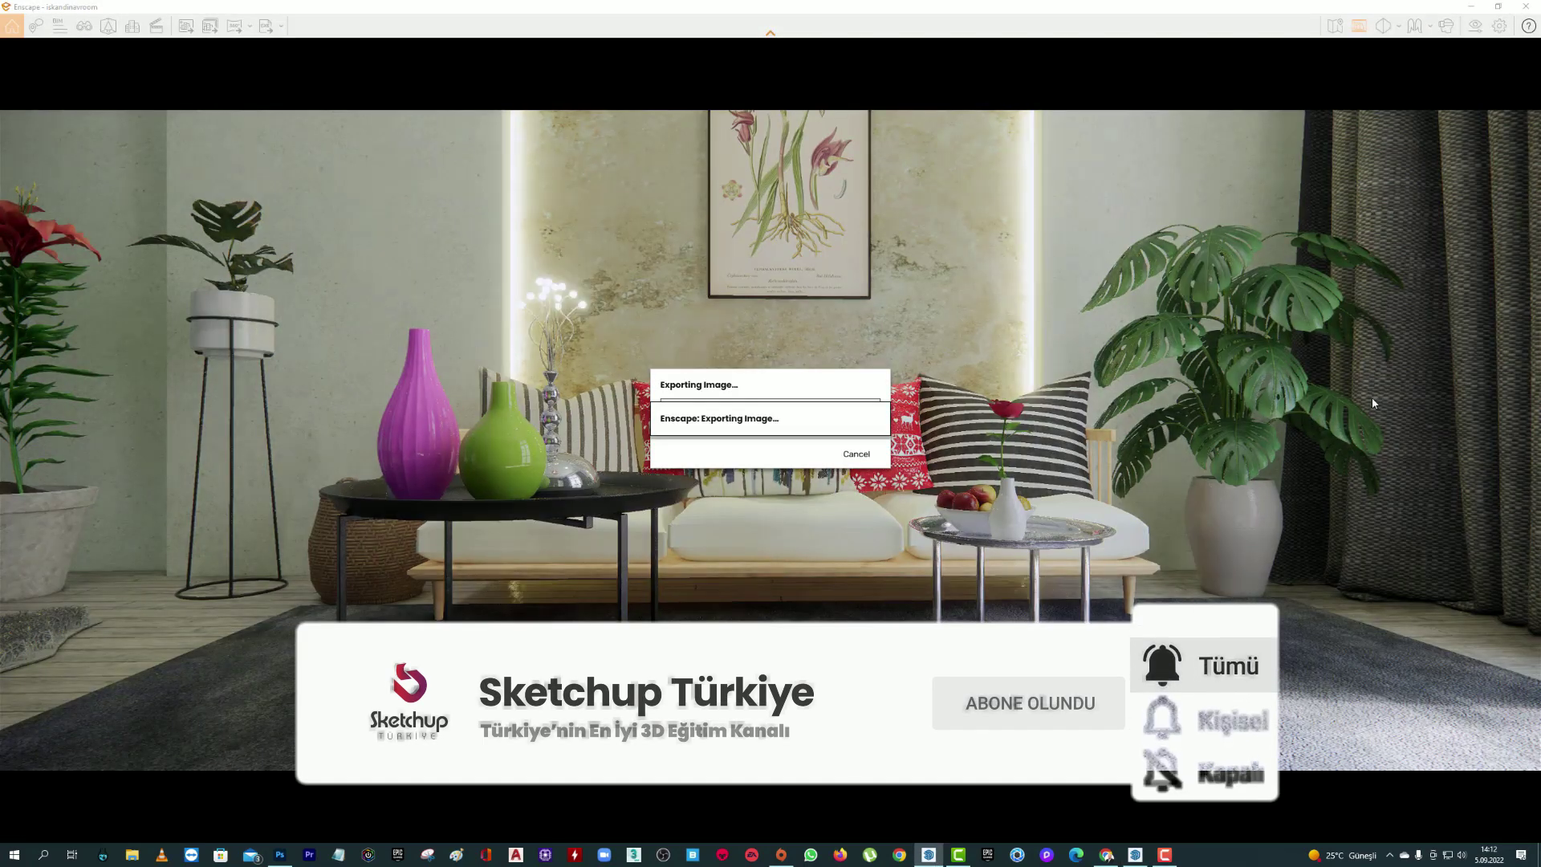